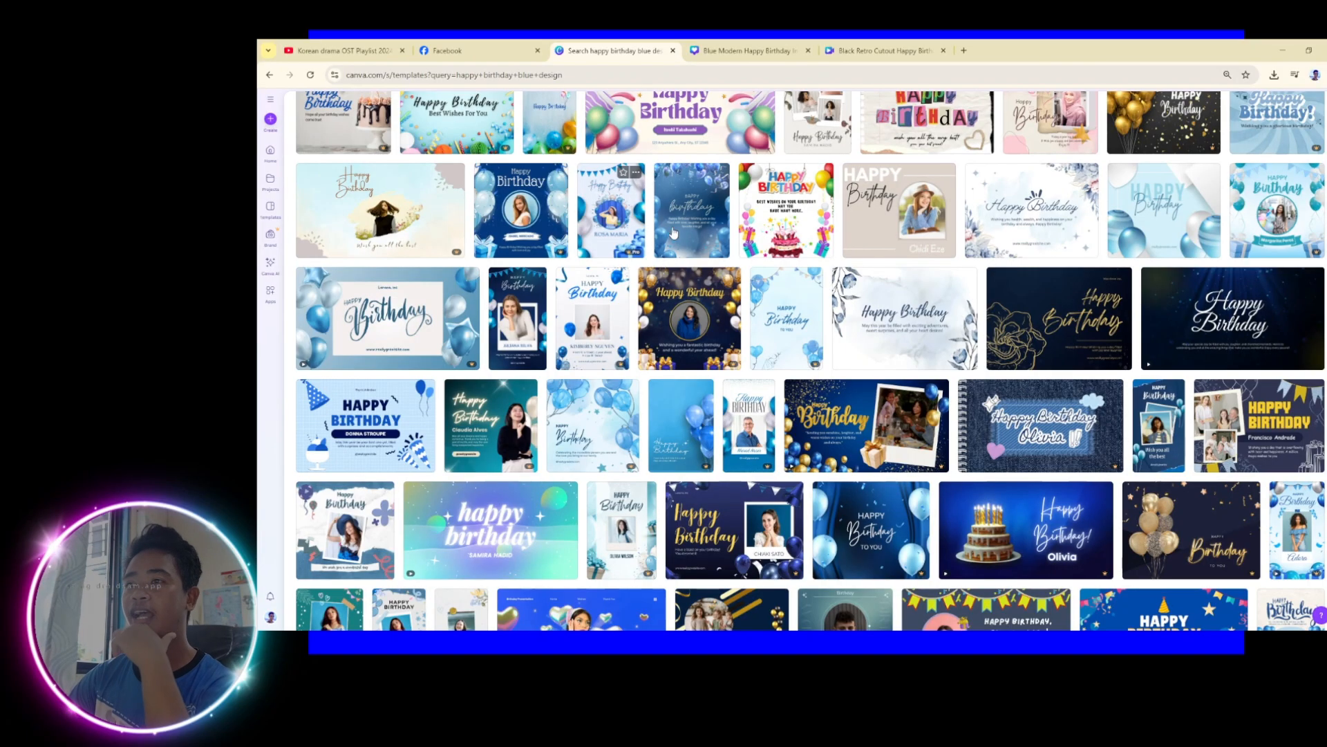
Pick the Blue Modern Happy Birthday Instagram Post template and start customizing it
{"action": "left_click", "coordinate": [704, 223]}
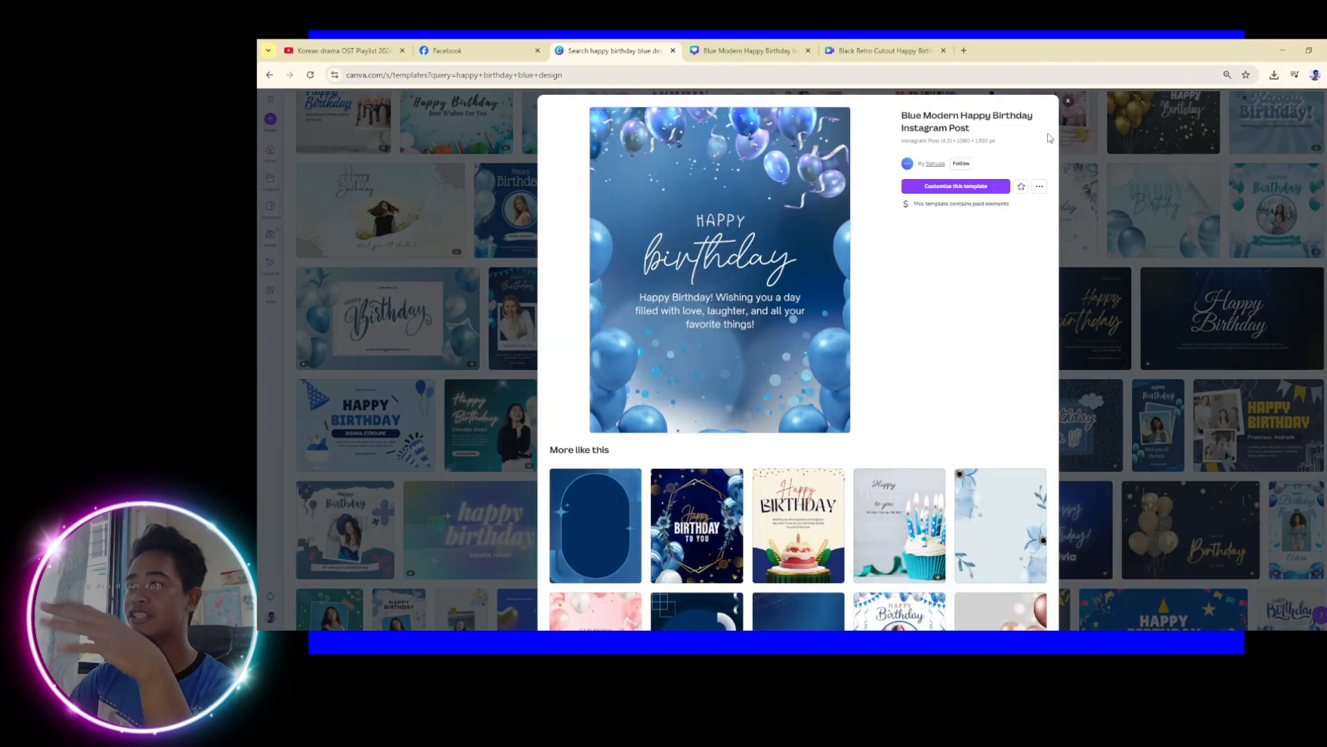
{"action": "left_click", "coordinate": [1069, 104]}
Add a circle photo frame from Elements and delete the extra copy
{"action": "left_click", "coordinate": [746, 51]}
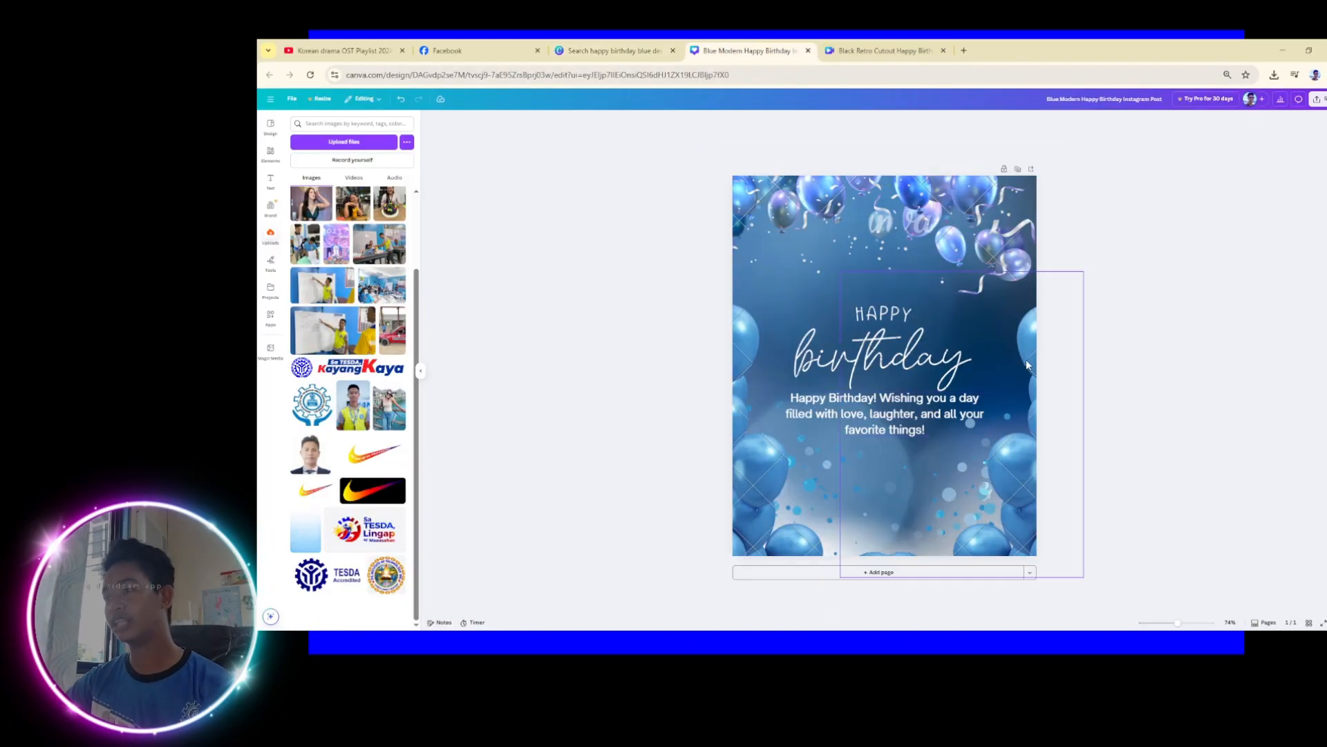
{"action": "scroll", "coordinate": [1026, 359], "scroll_direction": "up", "scroll_amount": 3}
{"action": "scroll", "coordinate": [1026, 365], "scroll_direction": "up", "scroll_amount": 2}
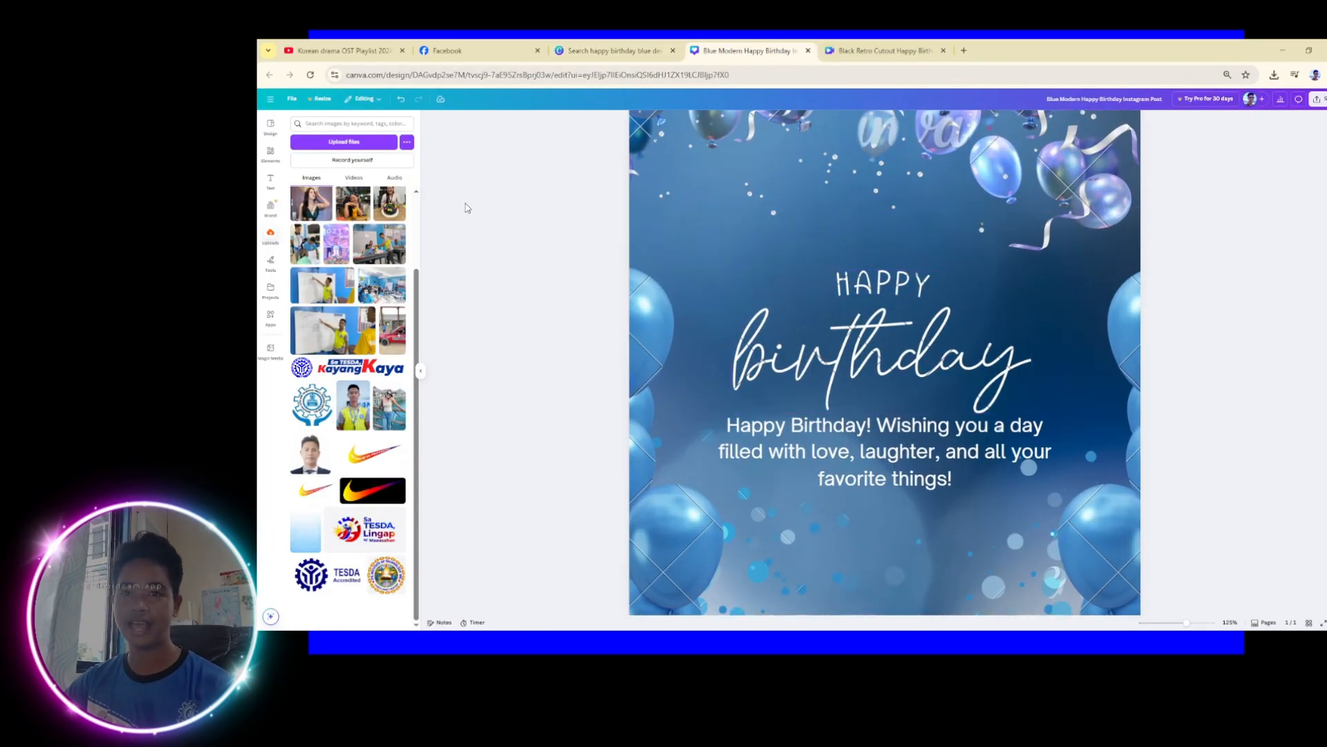
{"action": "left_click", "coordinate": [270, 153]}
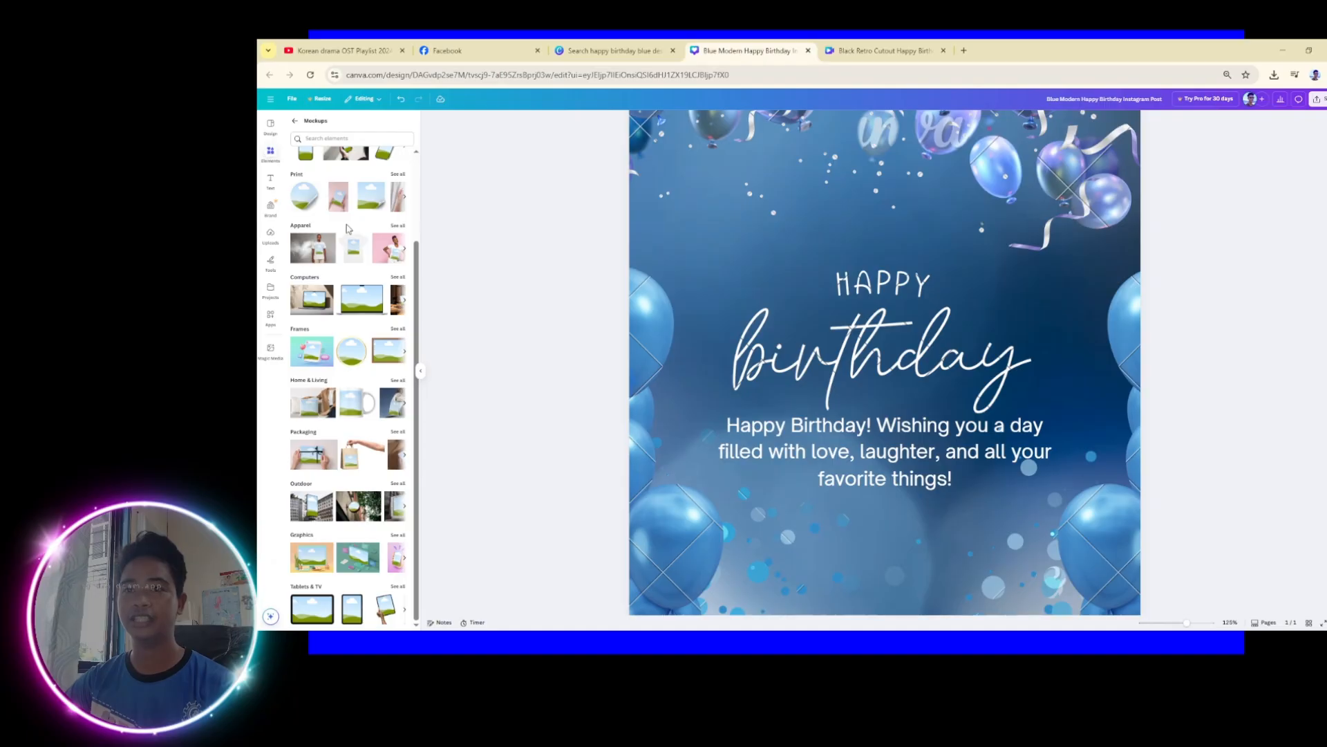
{"action": "left_click", "coordinate": [353, 352]}
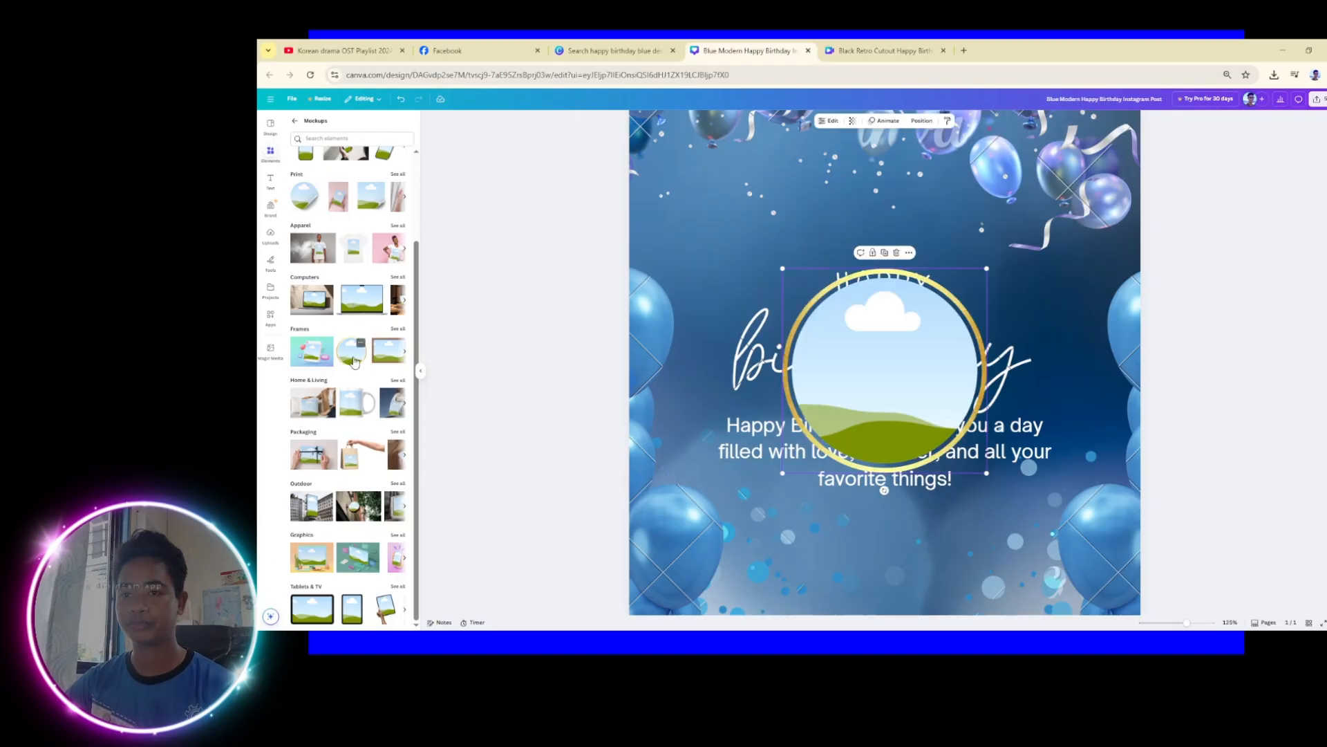
{"action": "left_click_drag", "start_coordinate": [949, 346], "coordinate": [832, 300]}
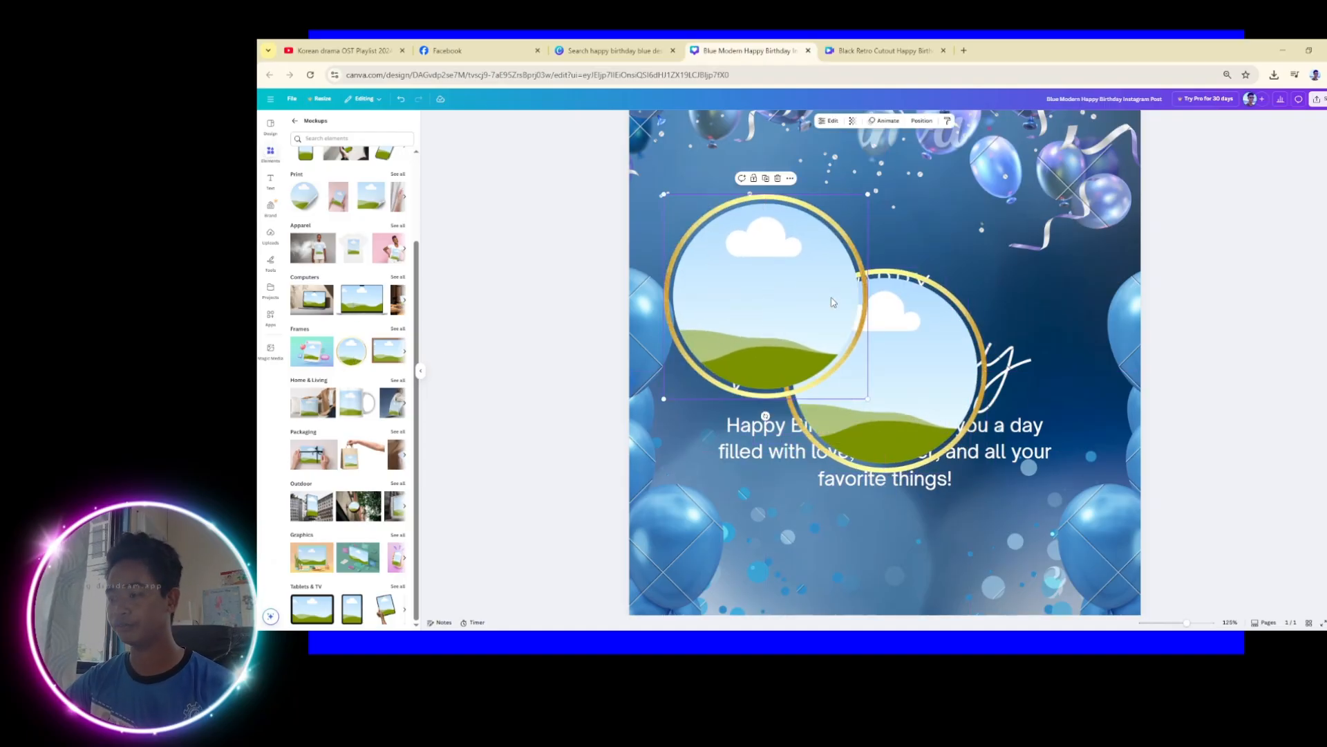
{"action": "key", "text": "Delete"}
Position the circle frame at the upper left, overlapping the HAPPY birthday title
{"action": "left_click_drag", "start_coordinate": [863, 352], "coordinate": [753, 258]}
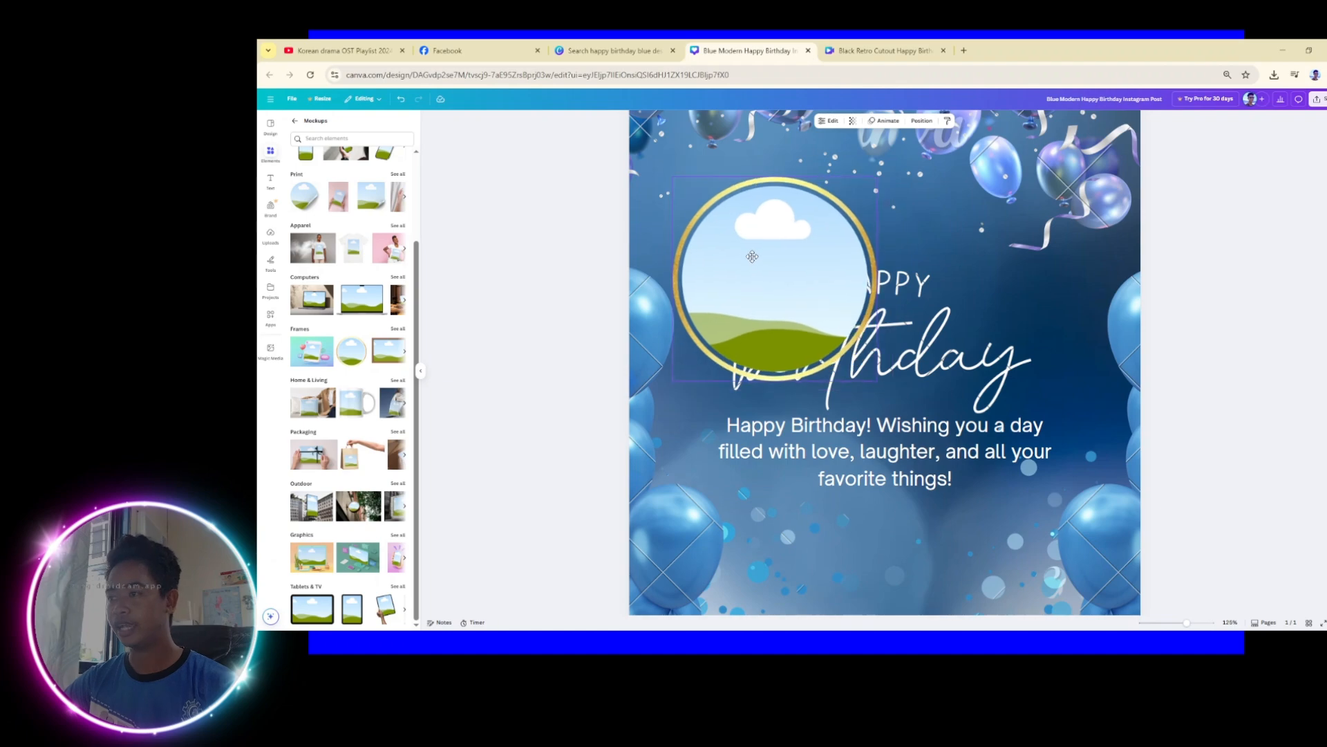
{"action": "left_click", "coordinate": [573, 240]}
{"action": "left_click_drag", "start_coordinate": [721, 313], "coordinate": [711, 304]}
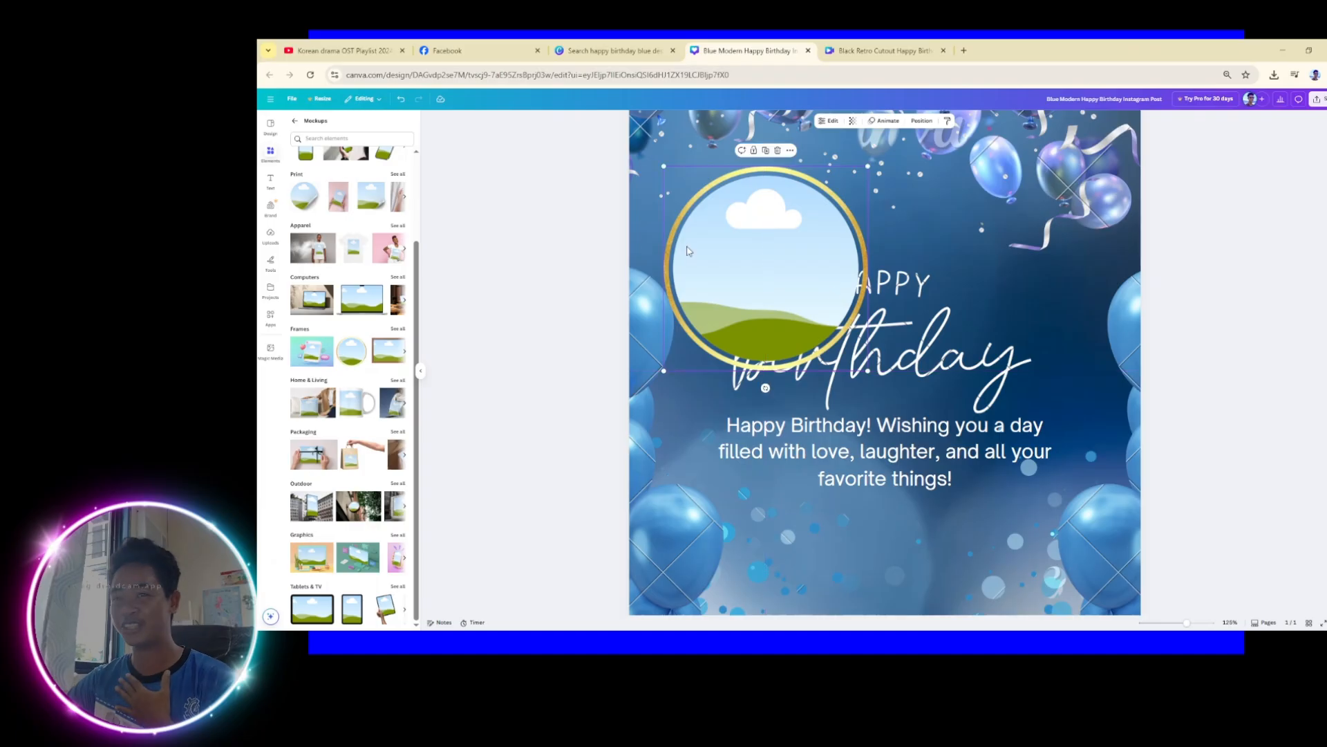
{"action": "left_click", "coordinate": [265, 155]}
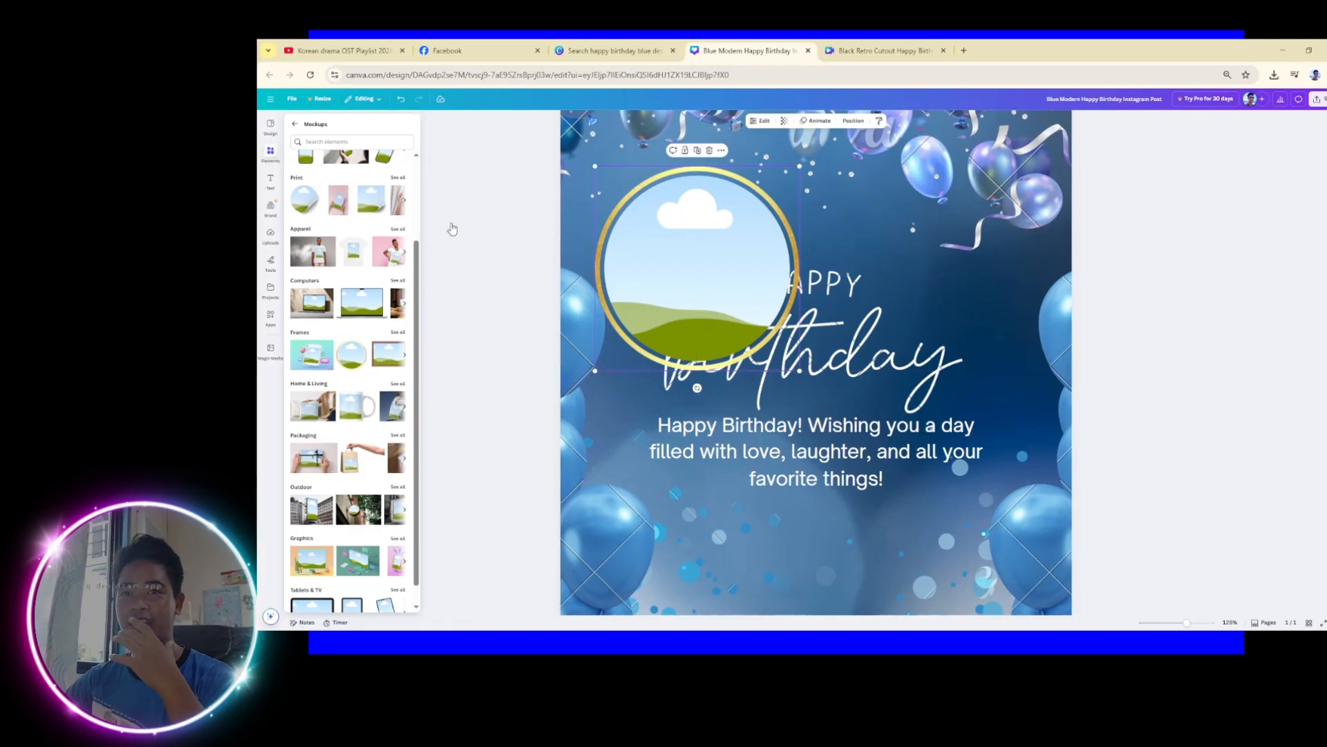
{"action": "left_click", "coordinate": [271, 235]}
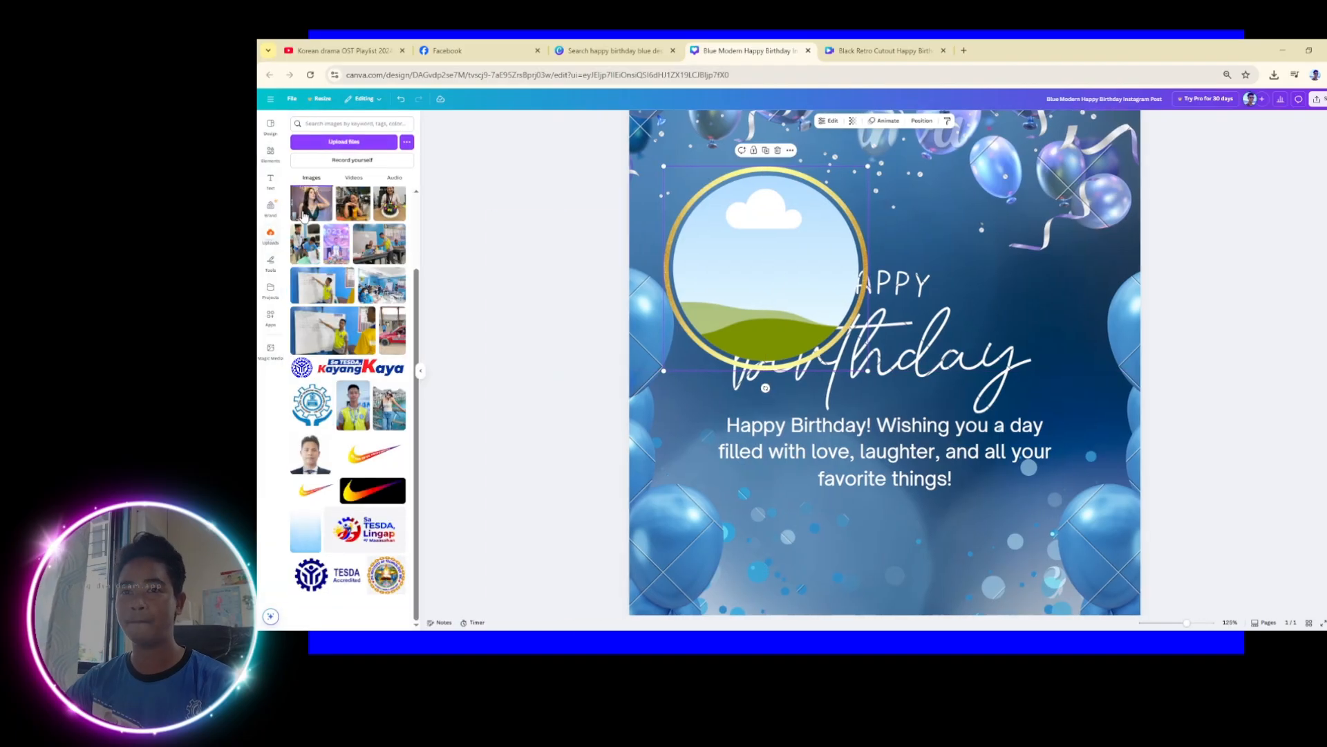
Fill the circle frame with the crowned portrait and send it two layers back behind the lettering
{"action": "left_click_drag", "start_coordinate": [310, 208], "coordinate": [753, 254]}
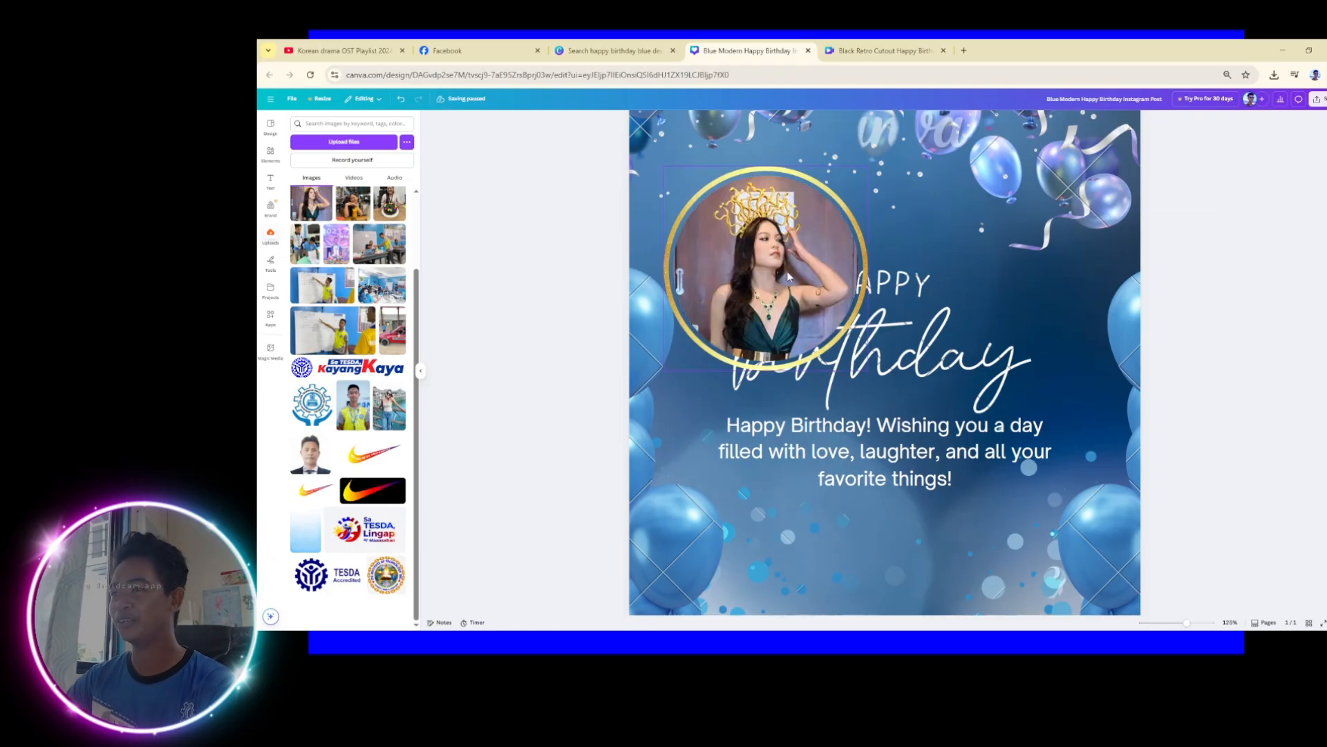
{"action": "left_click", "coordinate": [922, 120]}
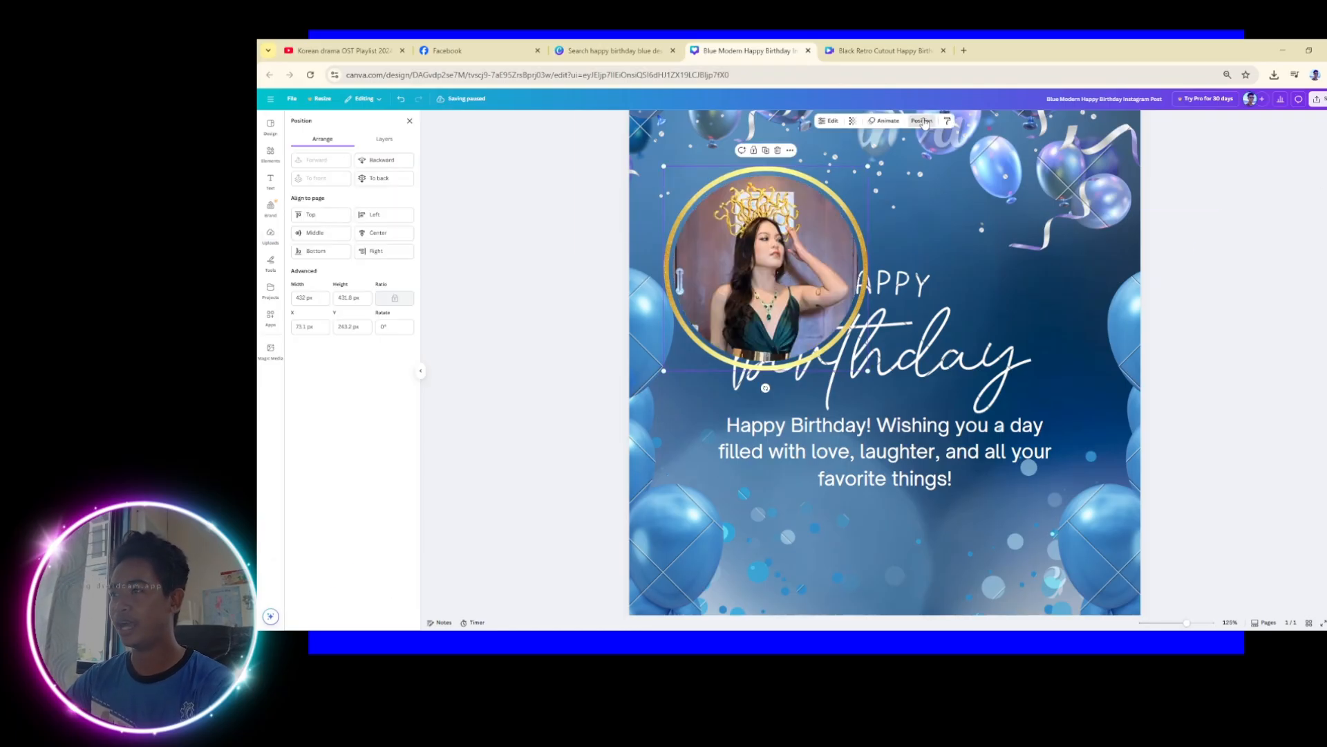
{"action": "left_click", "coordinate": [366, 161]}
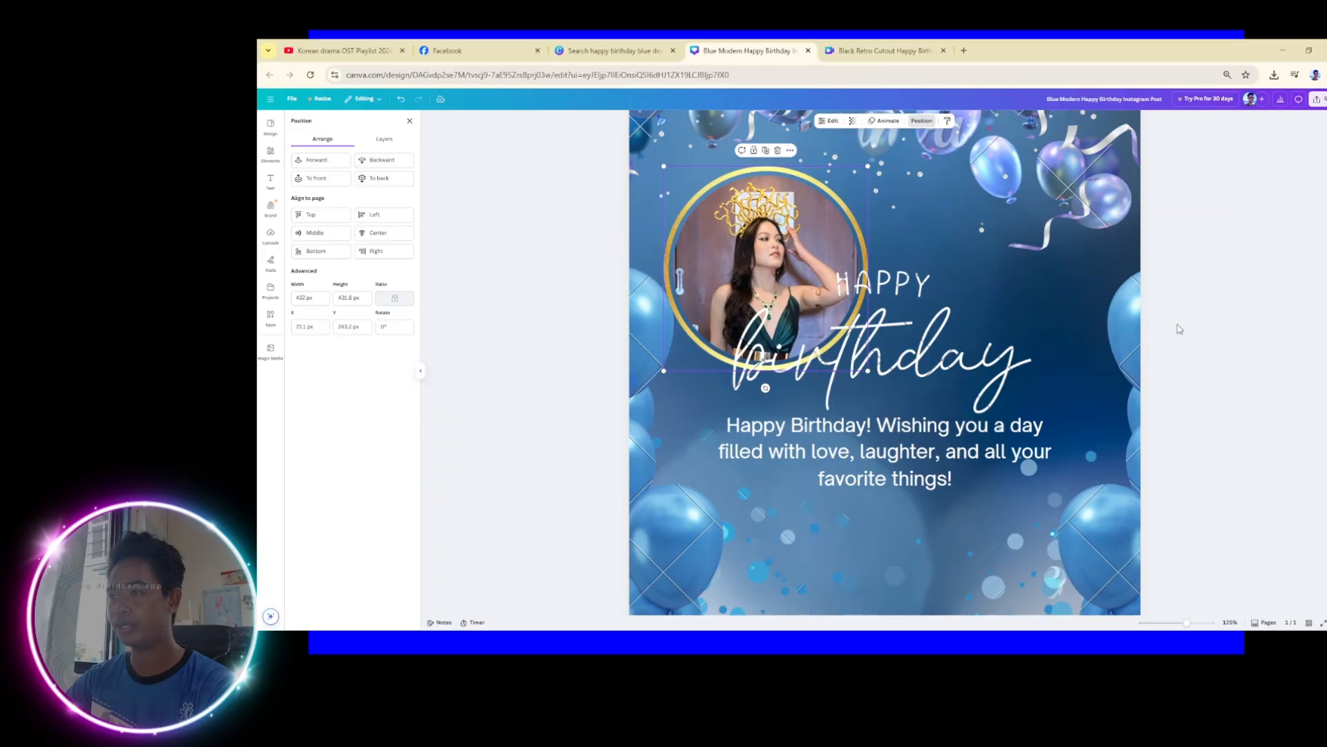
{"action": "left_click", "coordinate": [1179, 485]}
{"action": "scroll", "coordinate": [1200, 510], "scroll_direction": "down", "scroll_amount": 2}
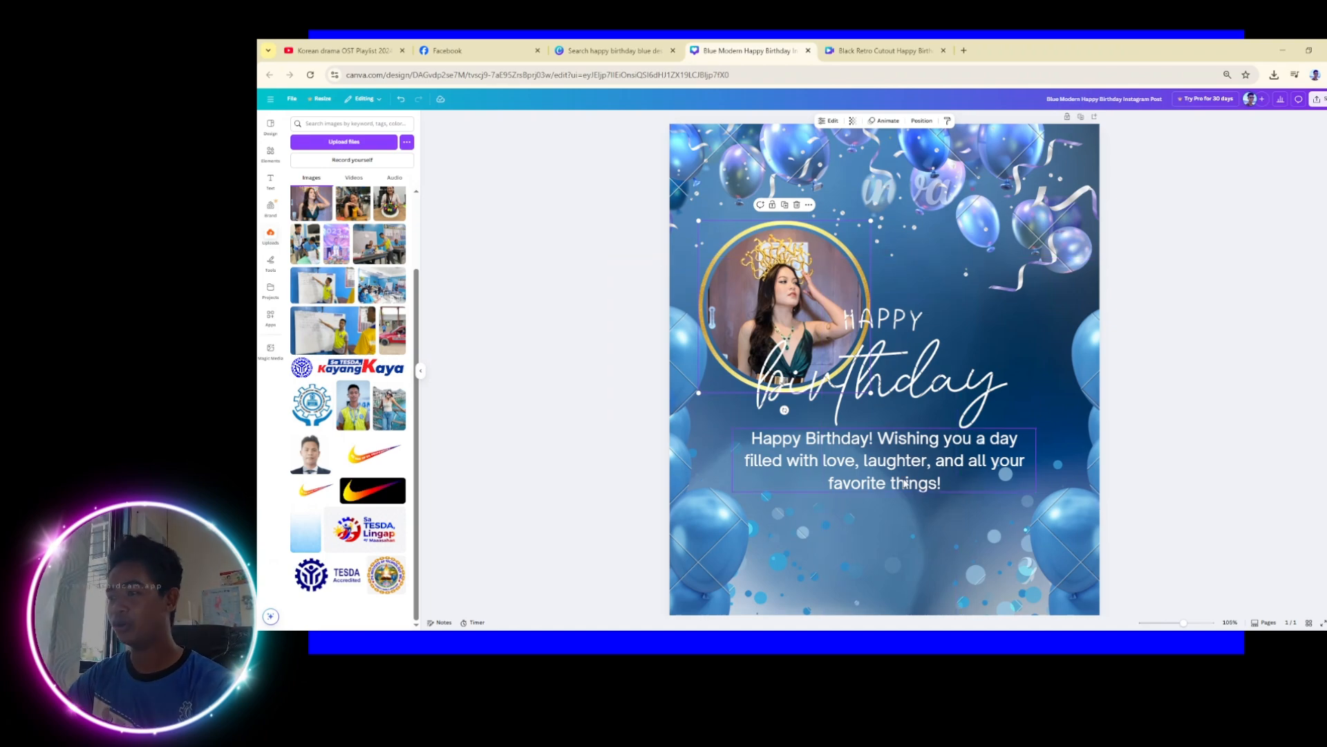
Insert the celebrant's full name after 'Happy Birthday' in the greeting text
{"action": "left_click", "coordinate": [862, 458]}
{"action": "left_click", "coordinate": [869, 441]}
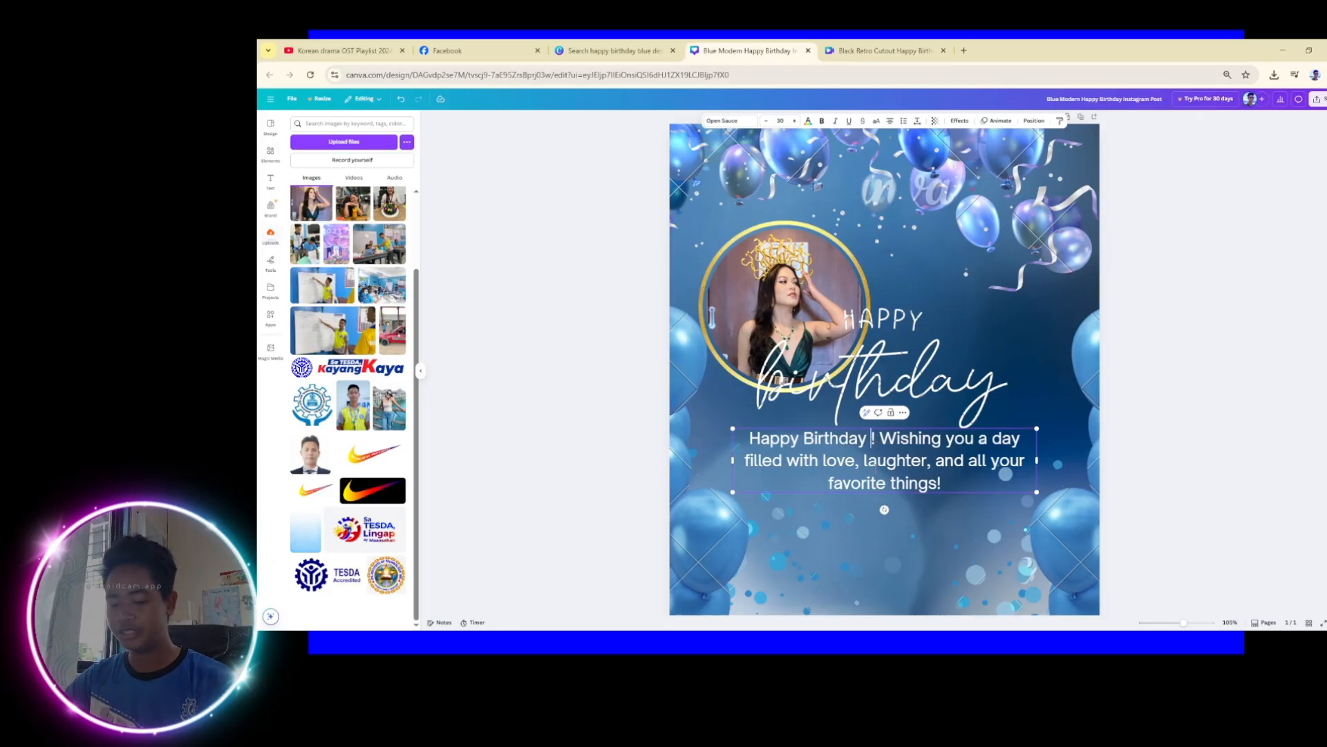
{"action": "type", "text": "Angel"}
{"action": "key", "text": "BackSpace"}
{"action": "key", "text": "BackSpace"}
{"action": "key", "text": "BackSpace"}
{"action": "key", "text": "BackSpace"}
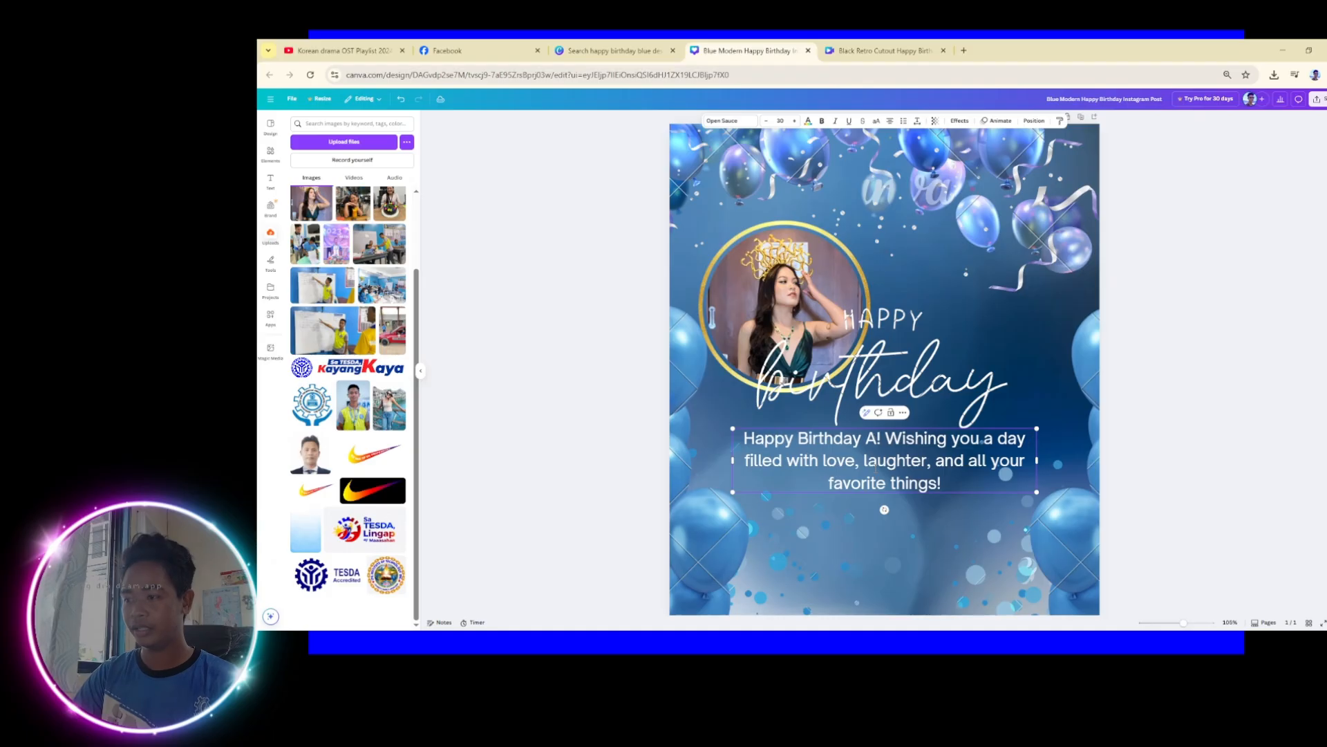
{"action": "type", "text": "NGE"}
{"action": "key", "text": "BackSpace"}
{"action": "key", "text": "BackSpace"}
{"action": "key", "text": "BackSpace"}
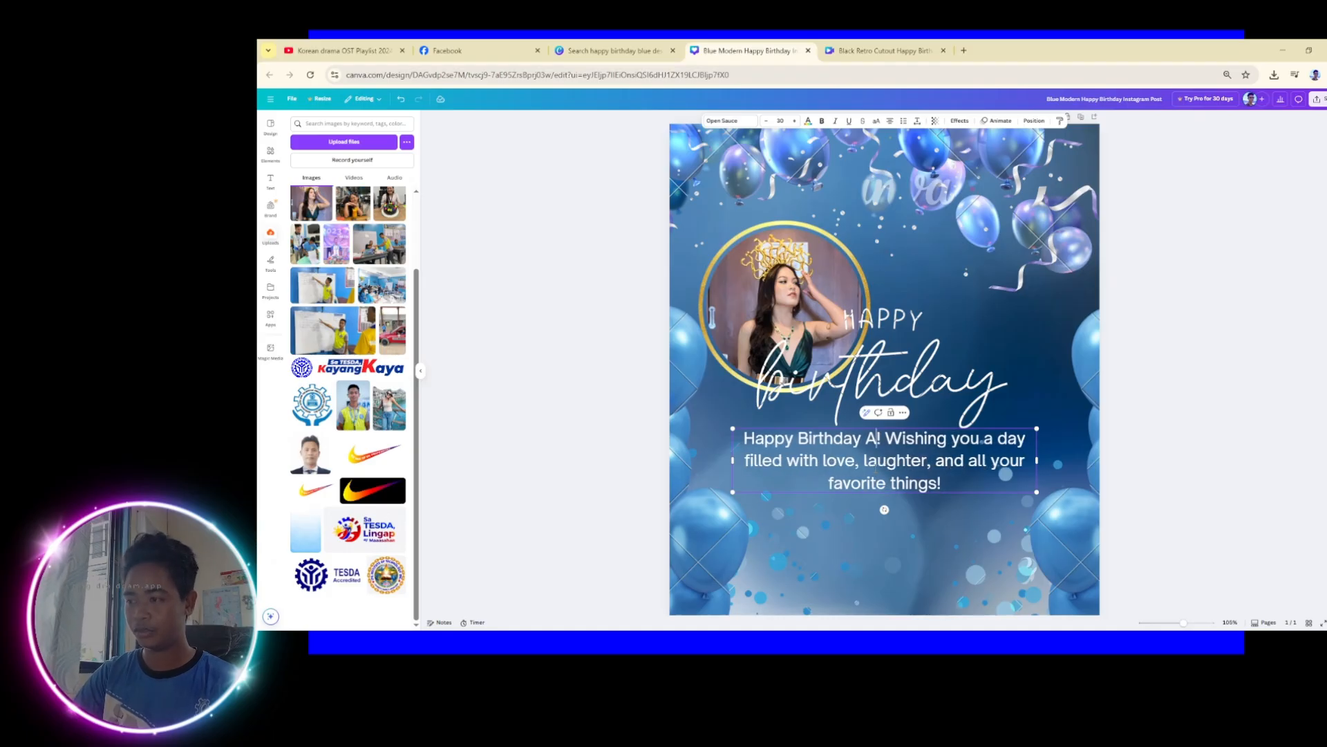
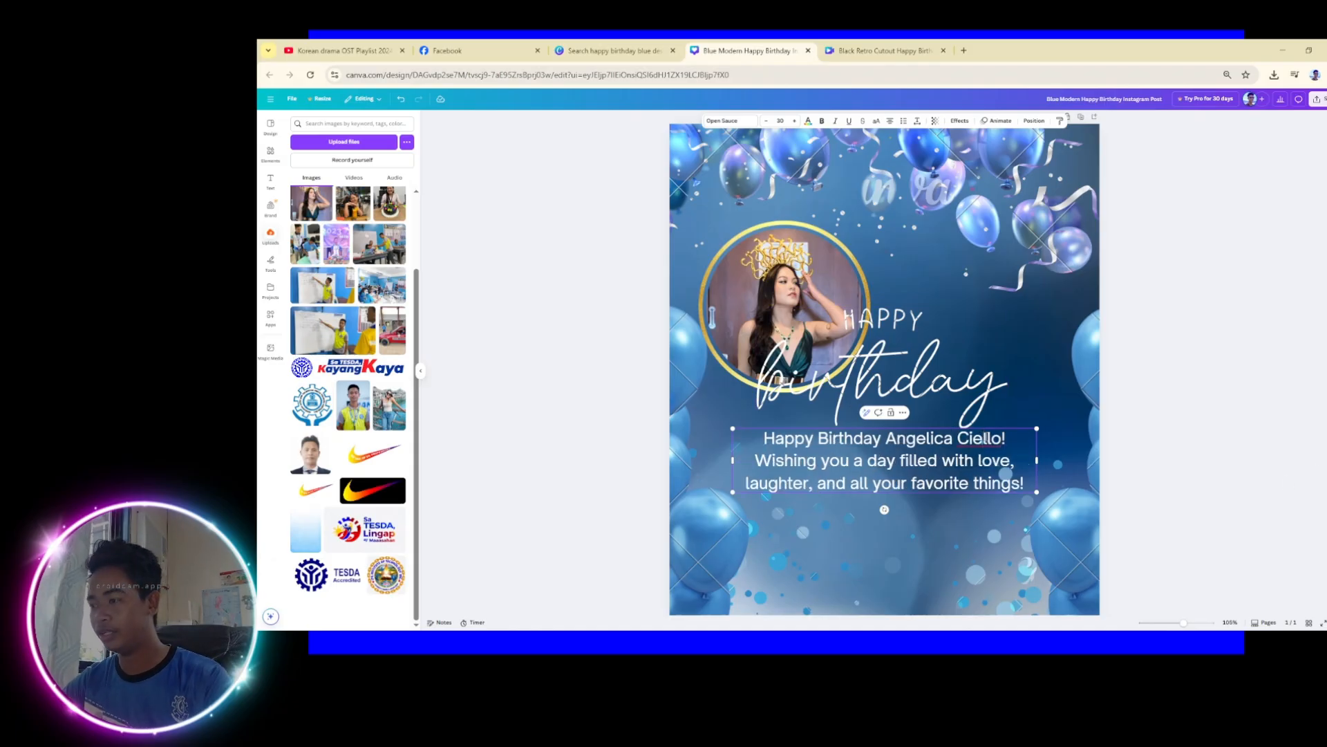
{"action": "left_click", "coordinate": [978, 438]}
{"action": "key", "text": "BackSpace"}
{"action": "left_click", "coordinate": [1129, 460]}
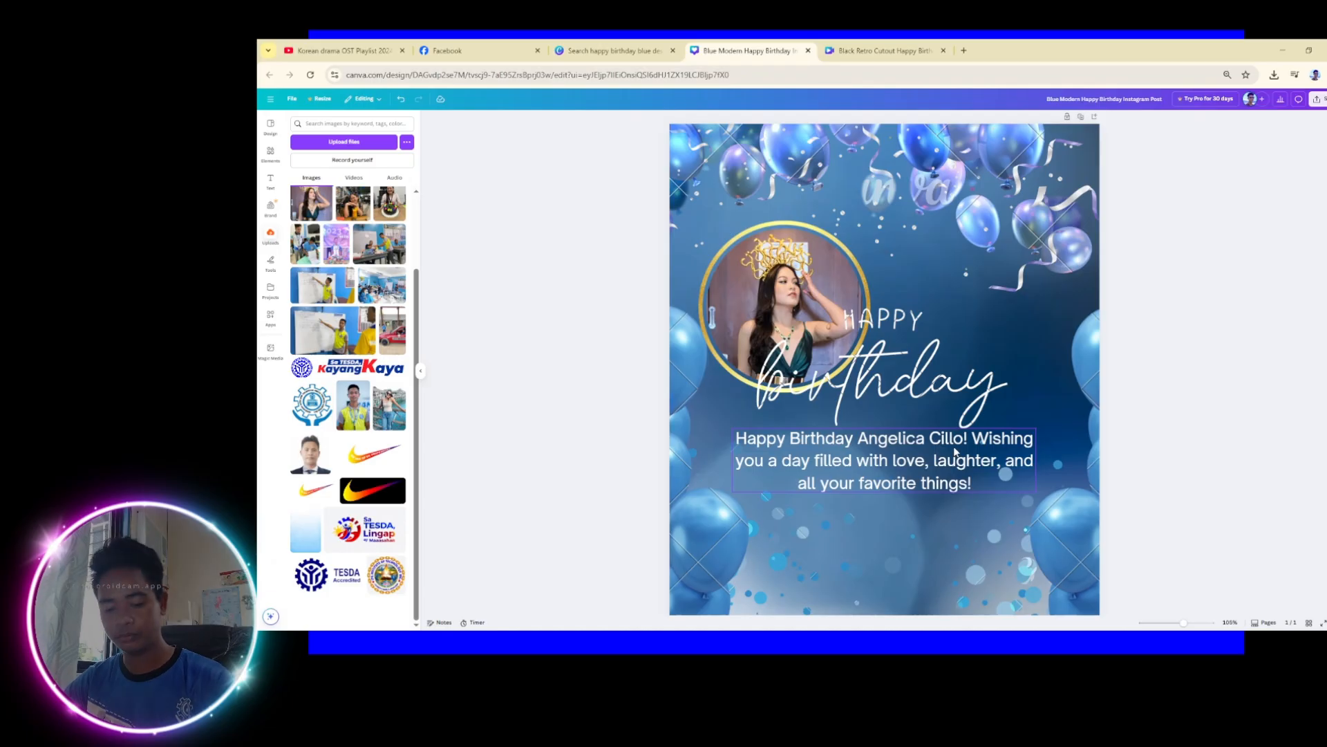
Correct the surname's spelling and nudge the greeting slightly upward
{"action": "left_click", "coordinate": [956, 452]}
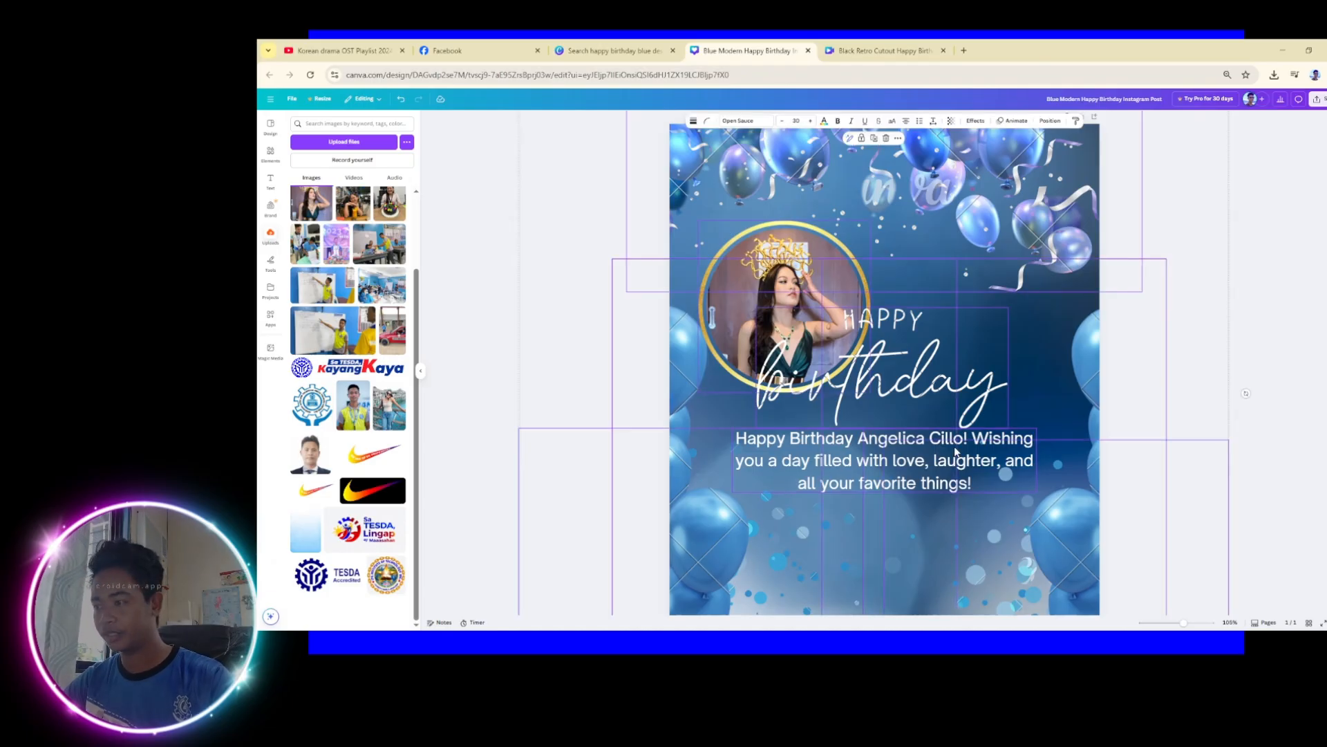
{"action": "double_click", "coordinate": [954, 446]}
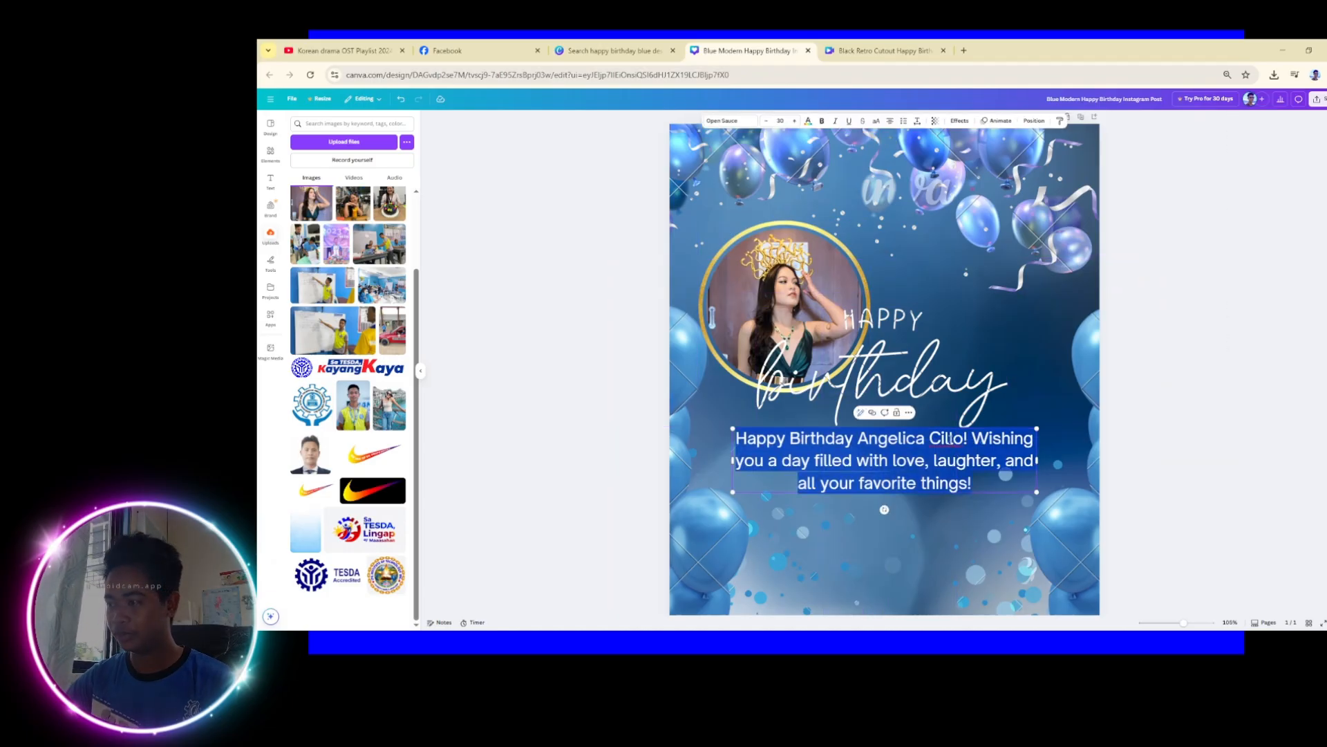
{"action": "left_click", "coordinate": [967, 461]}
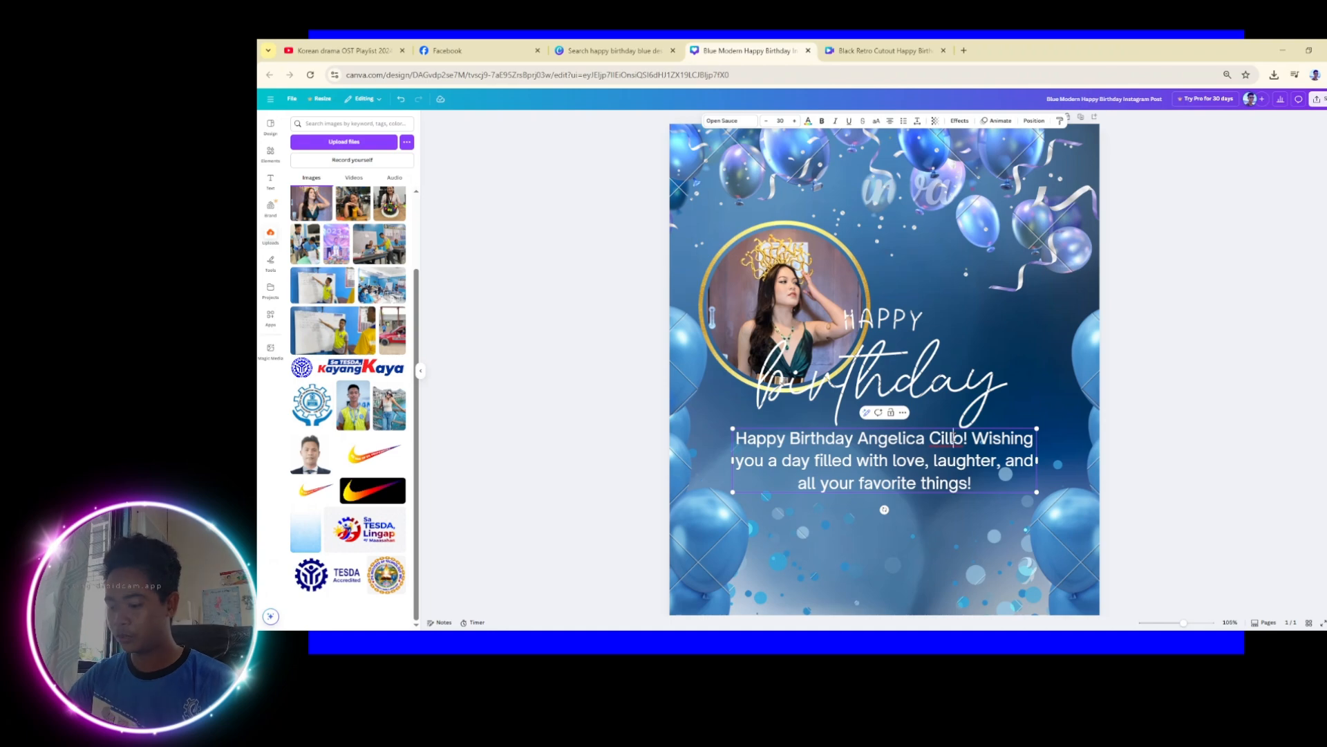
{"action": "key", "text": "BackSpace"}
{"action": "key", "text": "BackSpace"}
{"action": "key", "text": "BackSpace"}
{"action": "type", "text": "iel"}
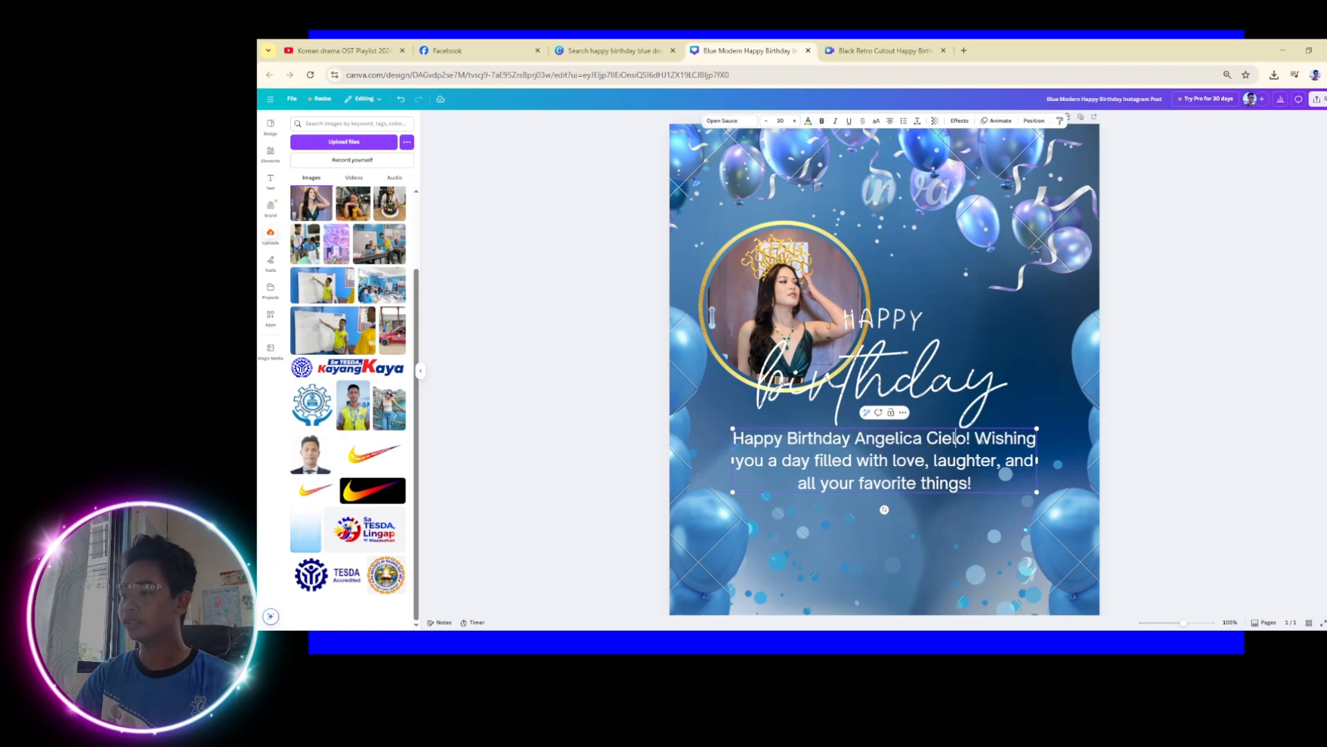
{"action": "left_click", "coordinate": [1215, 418]}
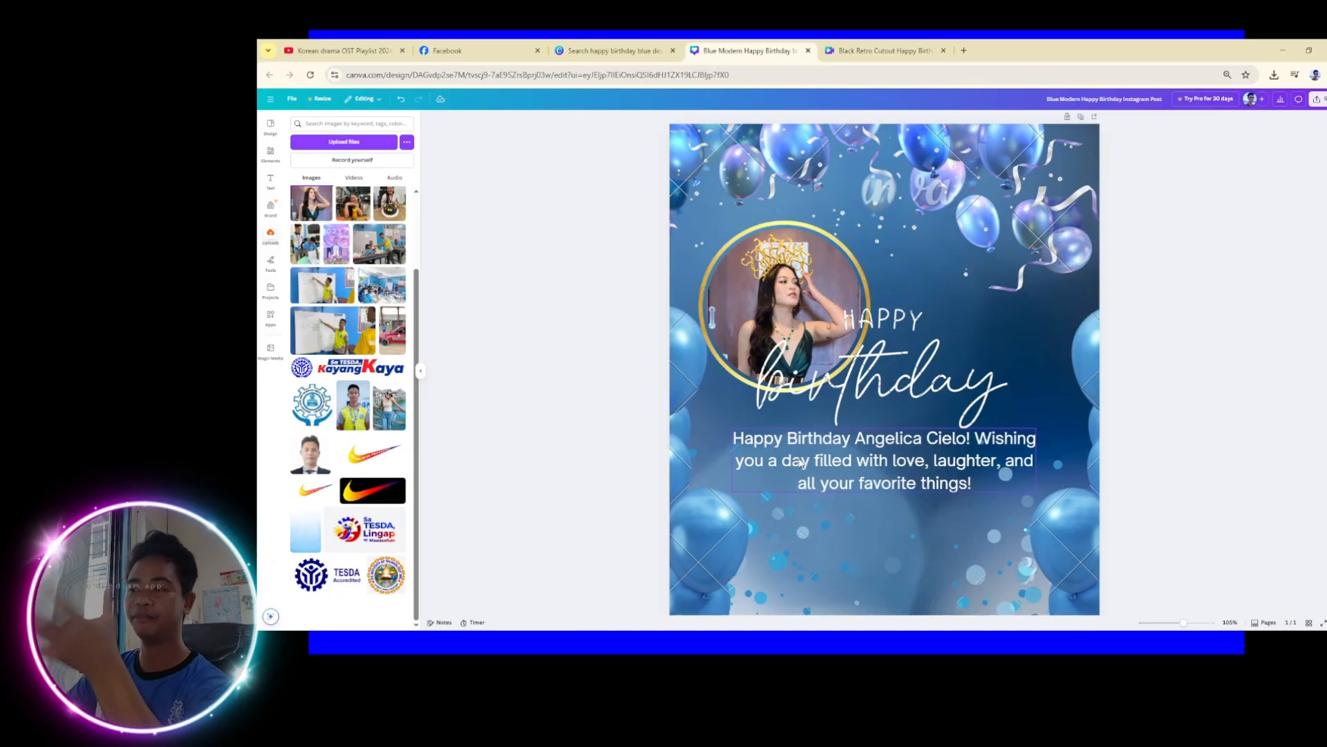
{"action": "left_click_drag", "start_coordinate": [842, 441], "coordinate": [879, 451]}
Add the purple hexagon frame from the full Frames collection in Elements
{"action": "left_click", "coordinate": [1258, 449]}
{"action": "left_click", "coordinate": [1312, 467]}
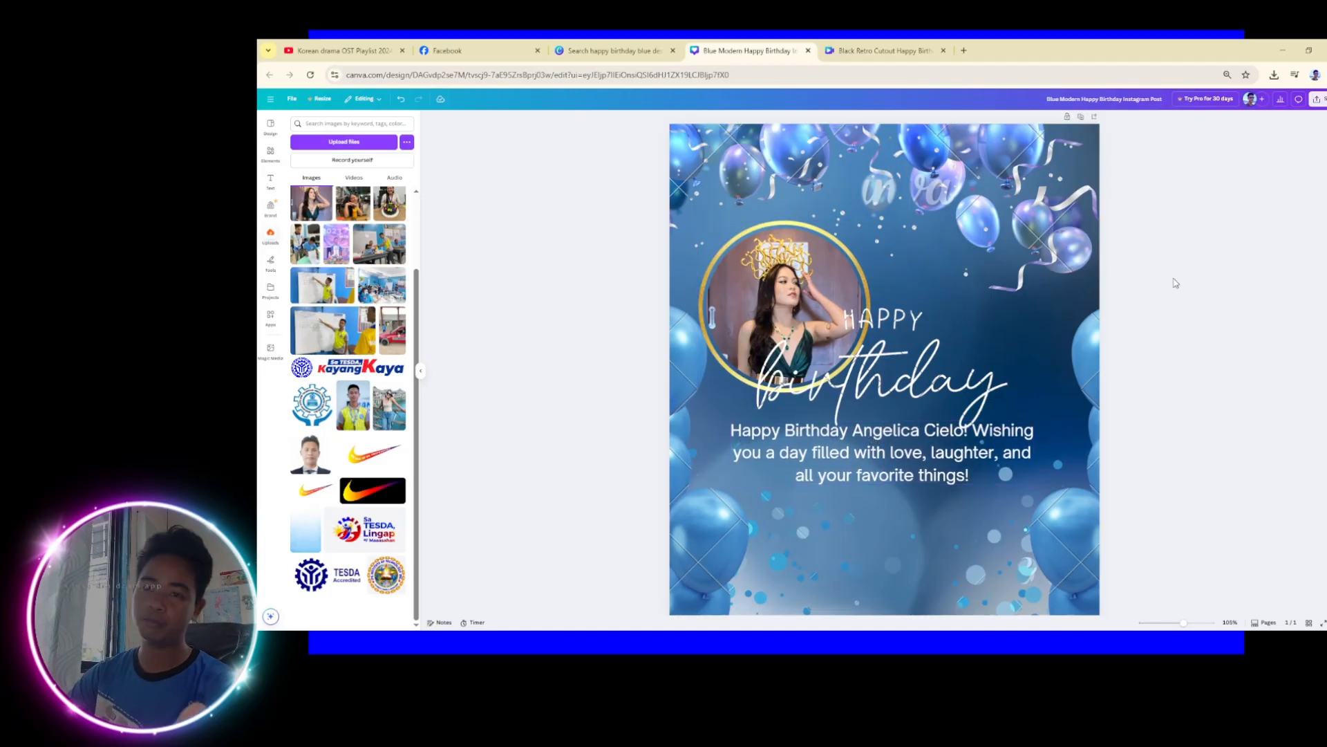
{"action": "left_click", "coordinate": [271, 153]}
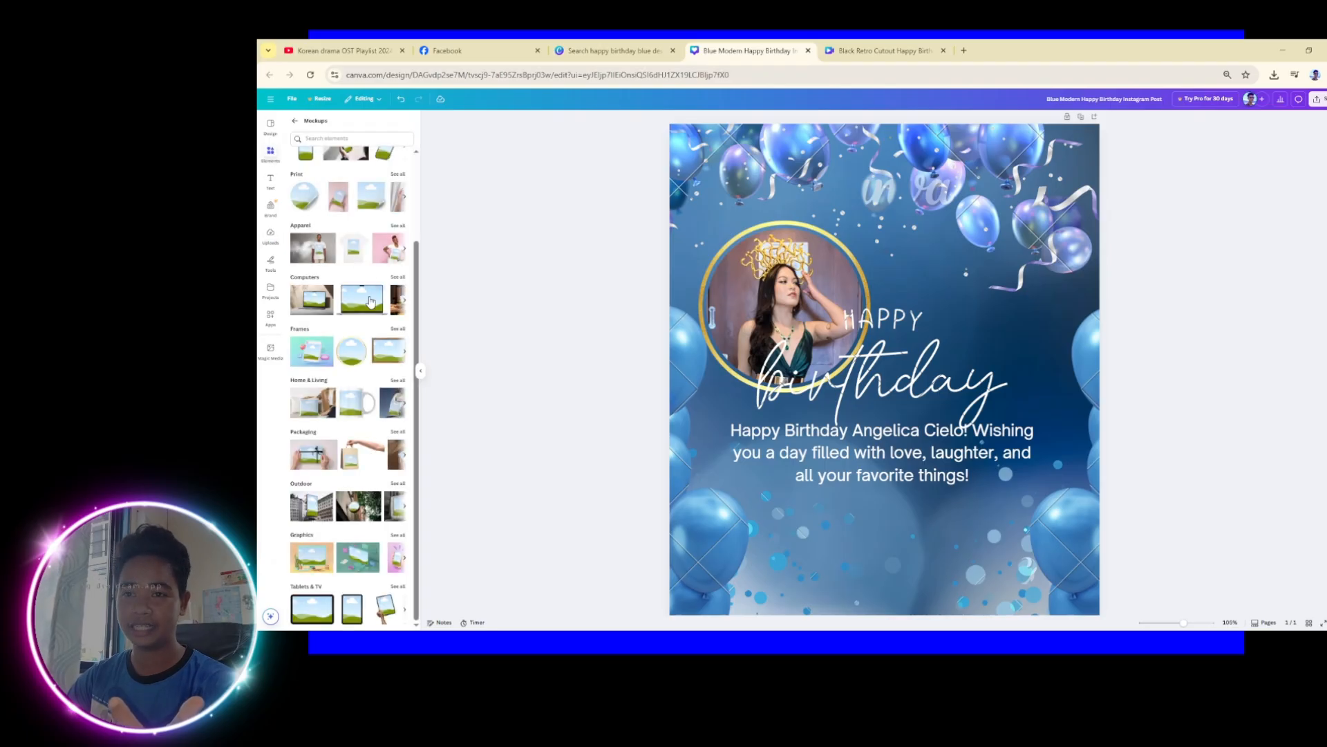
{"action": "left_click", "coordinate": [398, 329]}
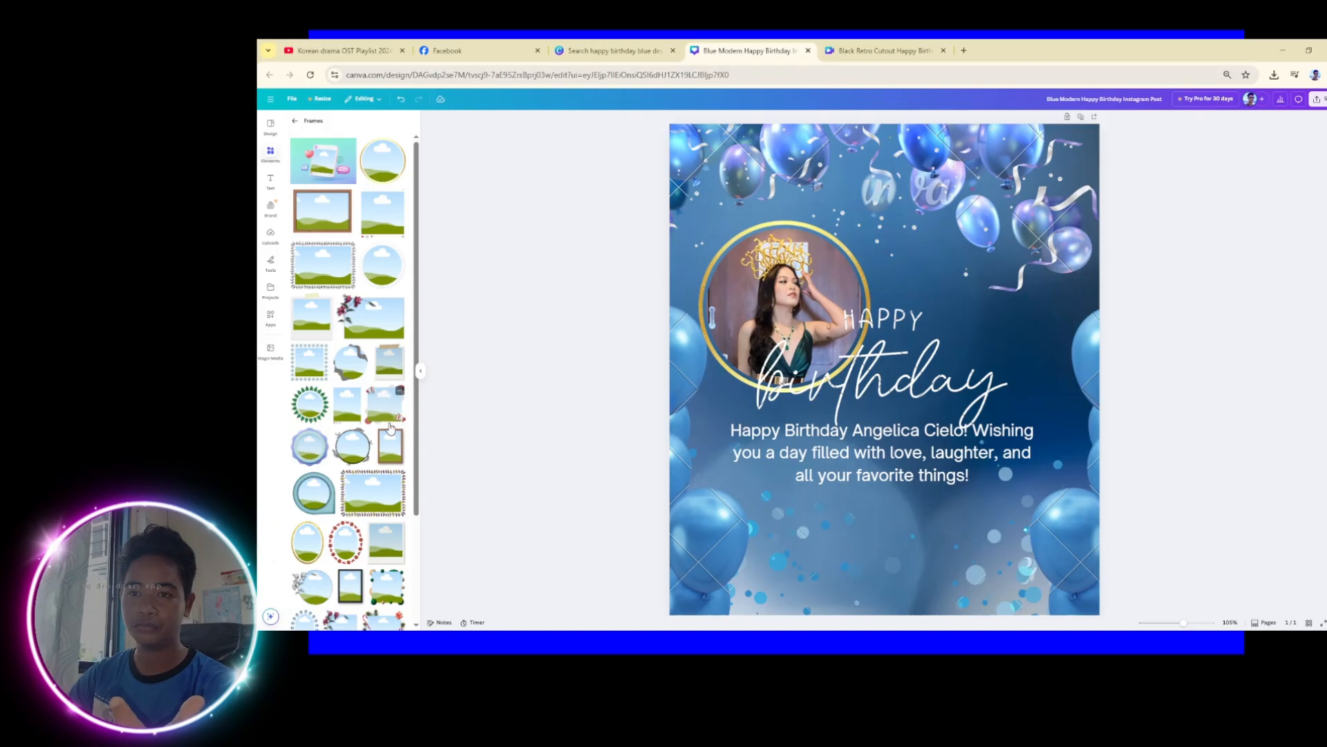
{"action": "scroll", "coordinate": [344, 434], "scroll_direction": "down", "scroll_amount": 1}
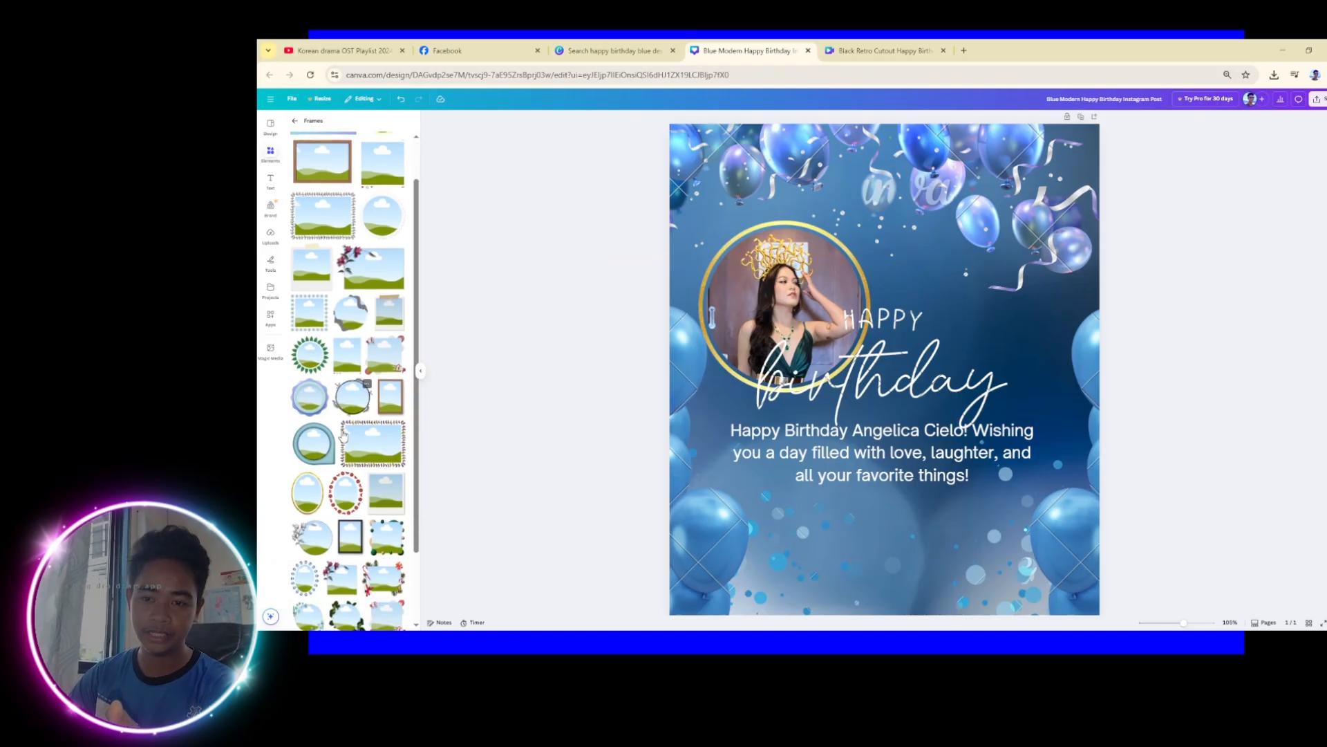
{"action": "scroll", "coordinate": [343, 434], "scroll_direction": "down", "scroll_amount": 6}
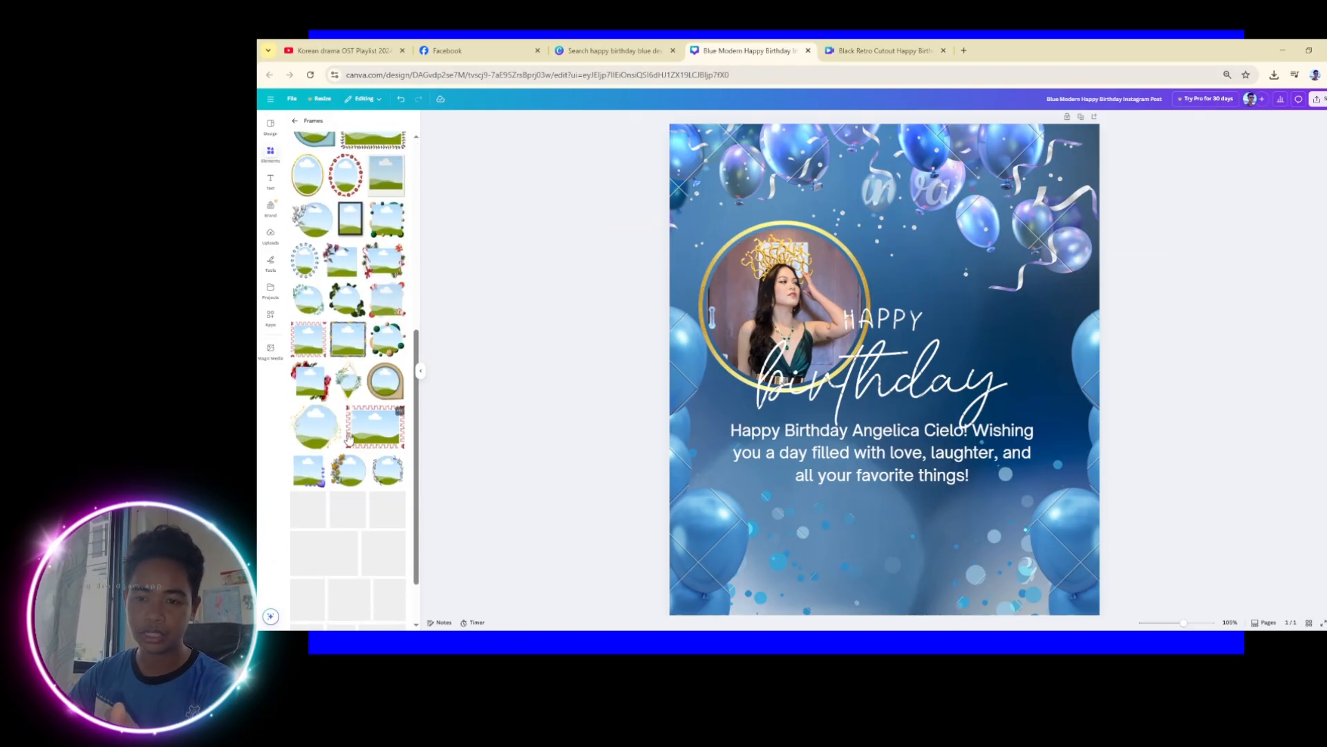
{"action": "scroll", "coordinate": [367, 463], "scroll_direction": "down", "scroll_amount": 3}
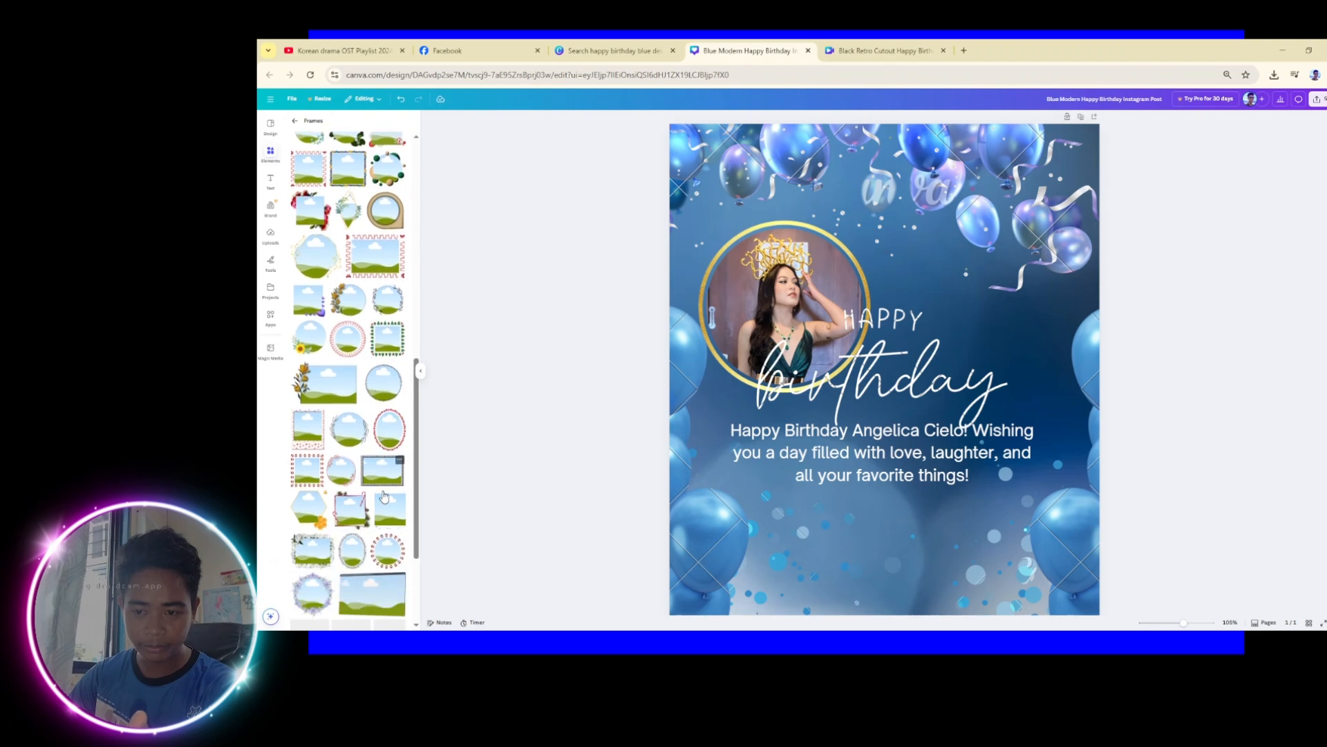
{"action": "scroll", "coordinate": [386, 501], "scroll_direction": "down", "scroll_amount": 2}
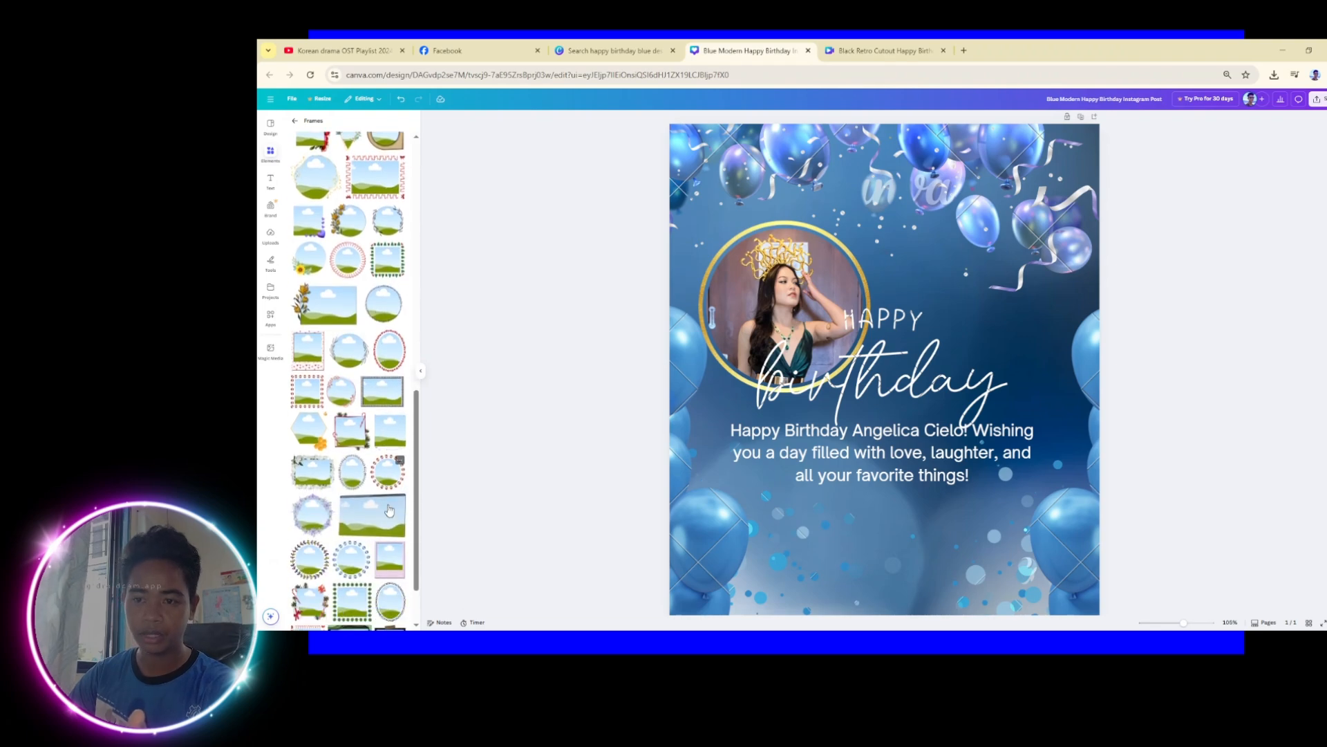
{"action": "scroll", "coordinate": [389, 509], "scroll_direction": "down", "scroll_amount": 2}
{"action": "scroll", "coordinate": [445, 532], "scroll_direction": "down", "scroll_amount": 1}
{"action": "scroll", "coordinate": [340, 517], "scroll_direction": "down", "scroll_amount": 4}
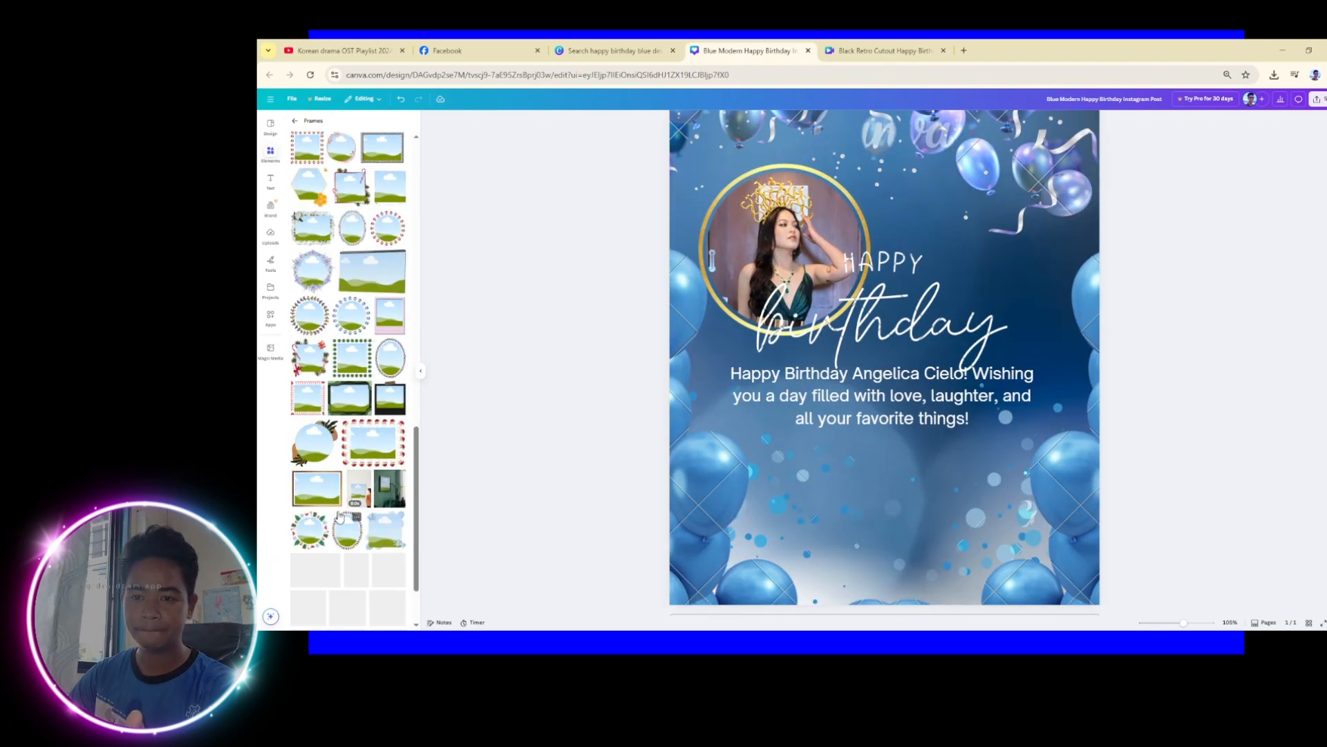
{"action": "scroll", "coordinate": [340, 517], "scroll_direction": "down", "scroll_amount": 5}
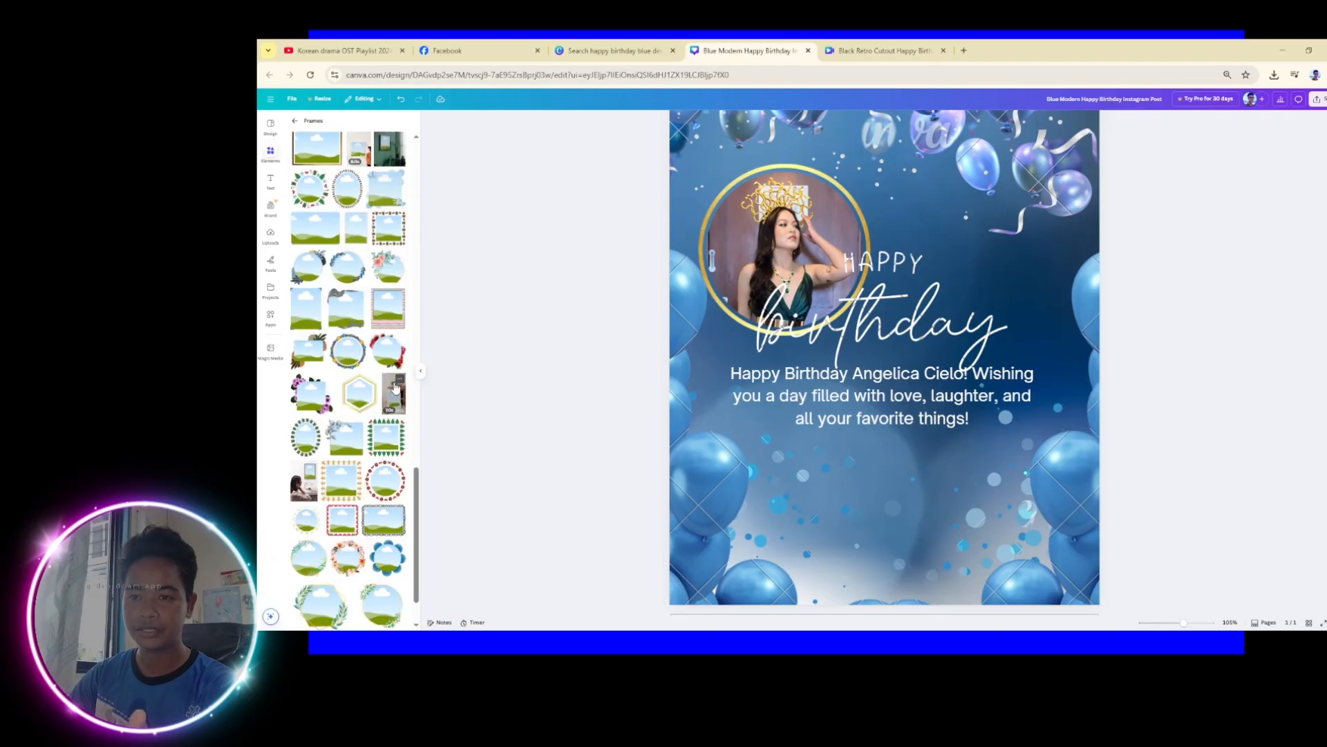
{"action": "scroll", "coordinate": [387, 384], "scroll_direction": "down", "scroll_amount": 3}
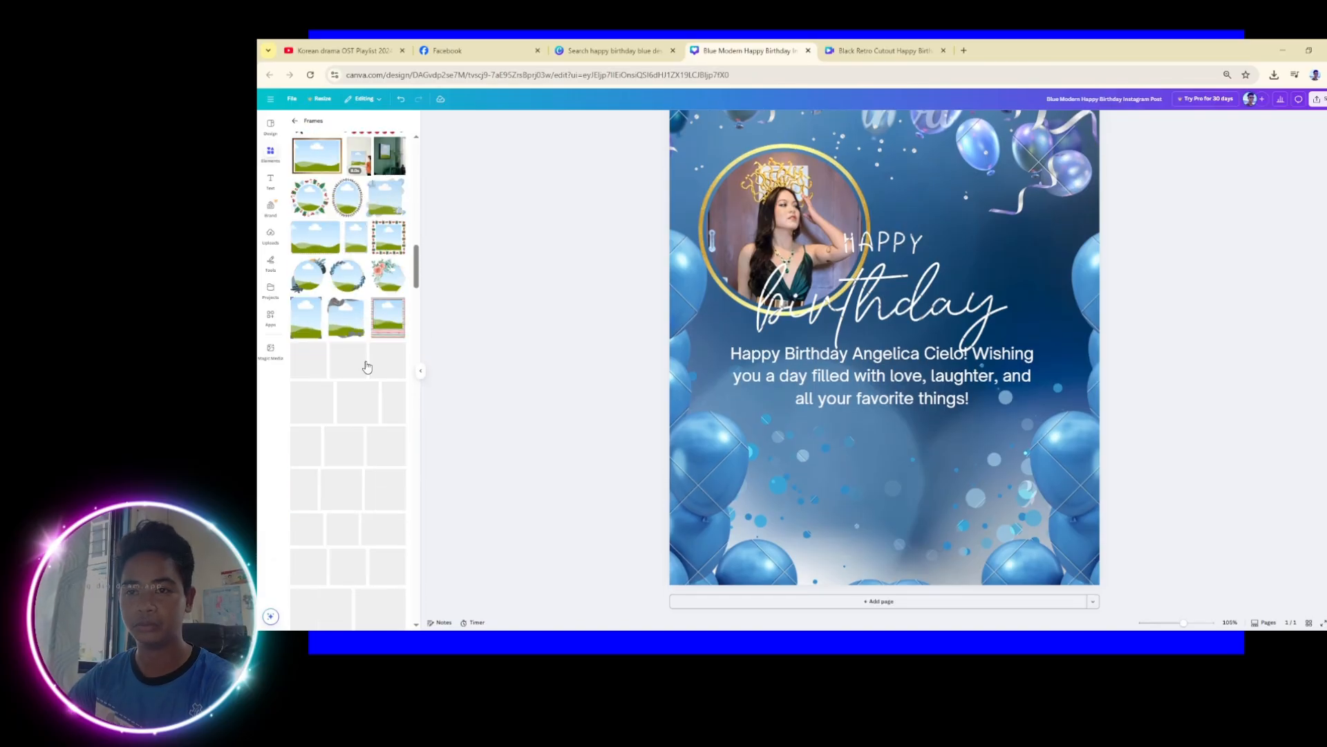
{"action": "scroll", "coordinate": [366, 366], "scroll_direction": "down", "scroll_amount": 4}
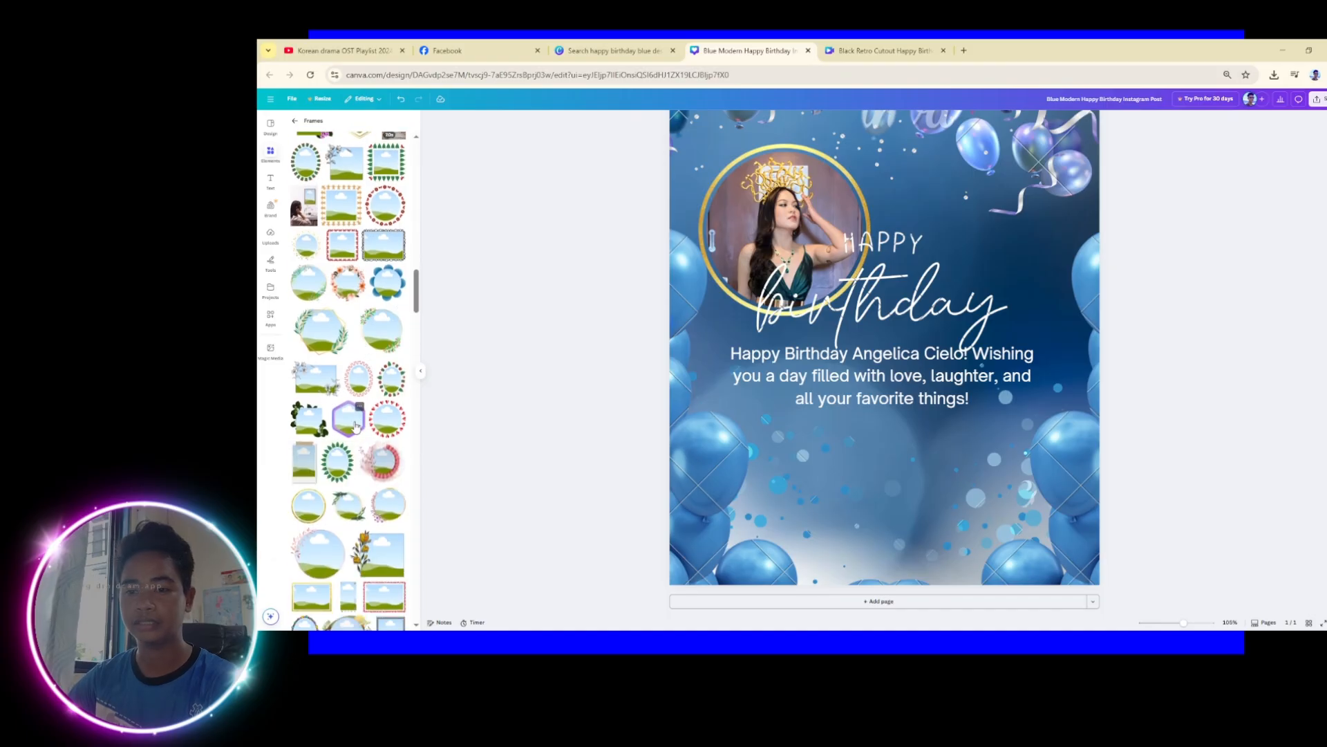
{"action": "left_click", "coordinate": [354, 420]}
Shrink the hexagon frame and place it below the message toward the lower right
{"action": "left_click_drag", "start_coordinate": [904, 289], "coordinate": [957, 451]}
{"action": "left_click", "coordinate": [1017, 546]}
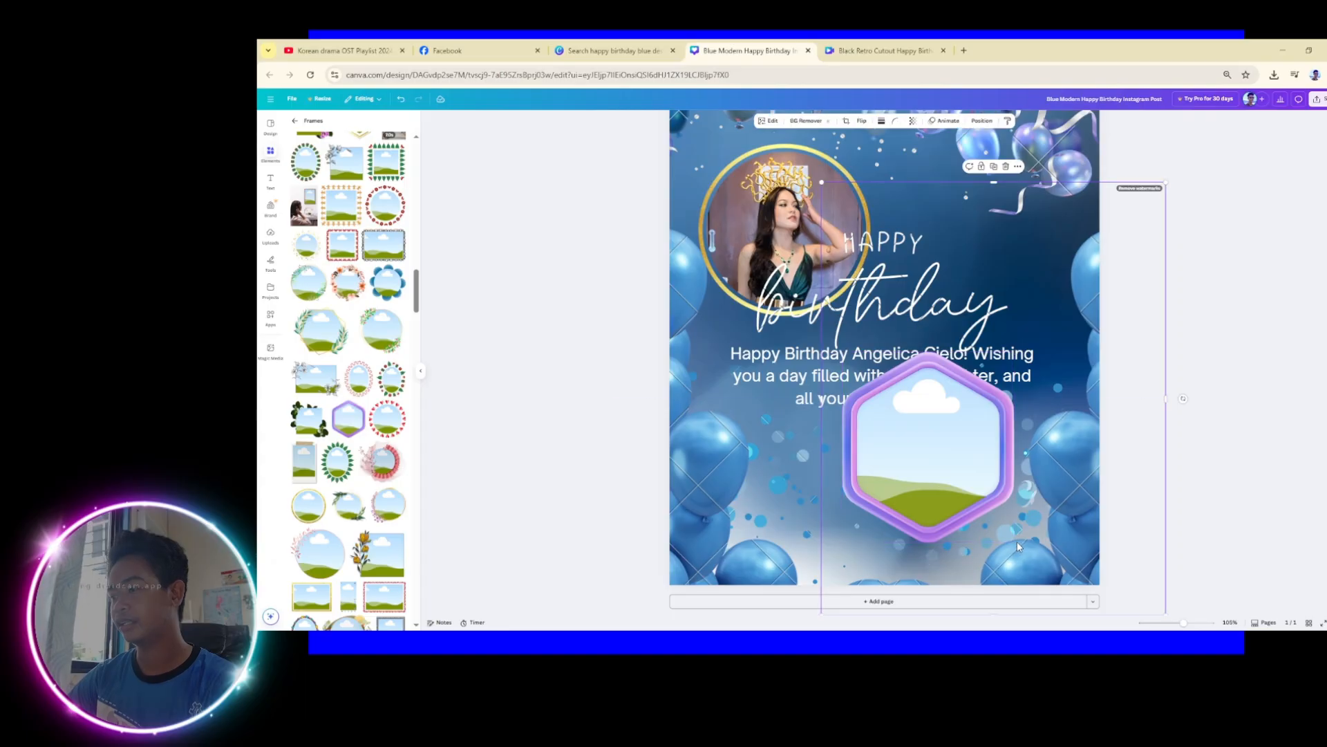
{"action": "left_click", "coordinate": [993, 518]}
{"action": "left_click_drag", "start_coordinate": [1015, 542], "coordinate": [974, 498]}
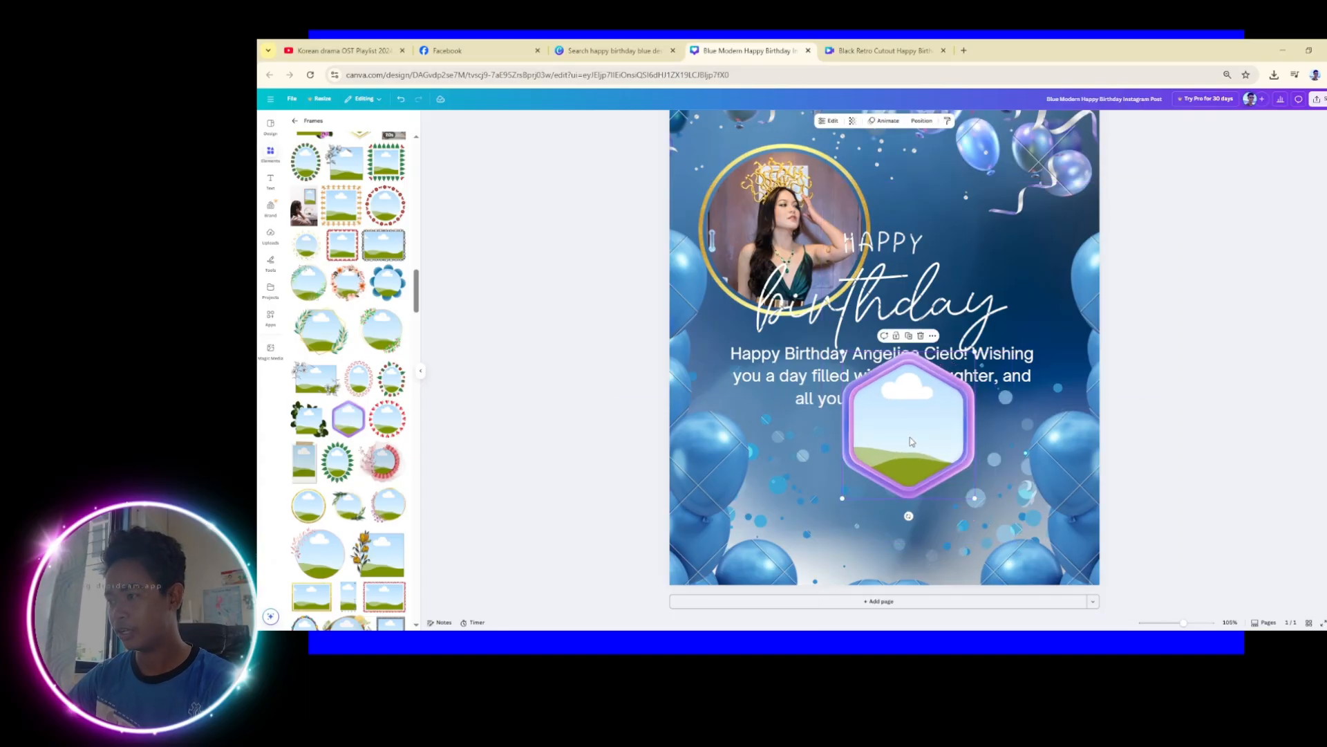
{"action": "left_click_drag", "start_coordinate": [910, 441], "coordinate": [927, 514]}
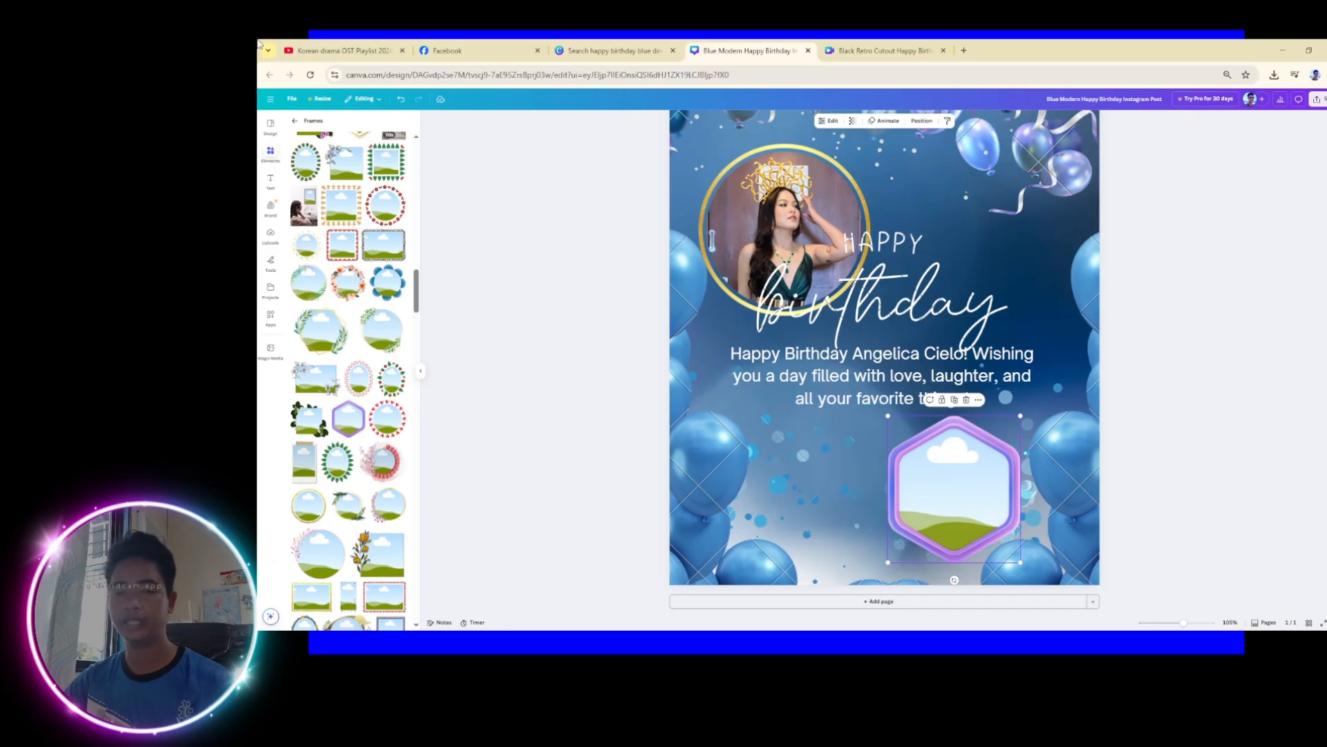
Fill the hexagon frame with an uploaded photo
{"action": "left_click", "coordinate": [270, 235]}
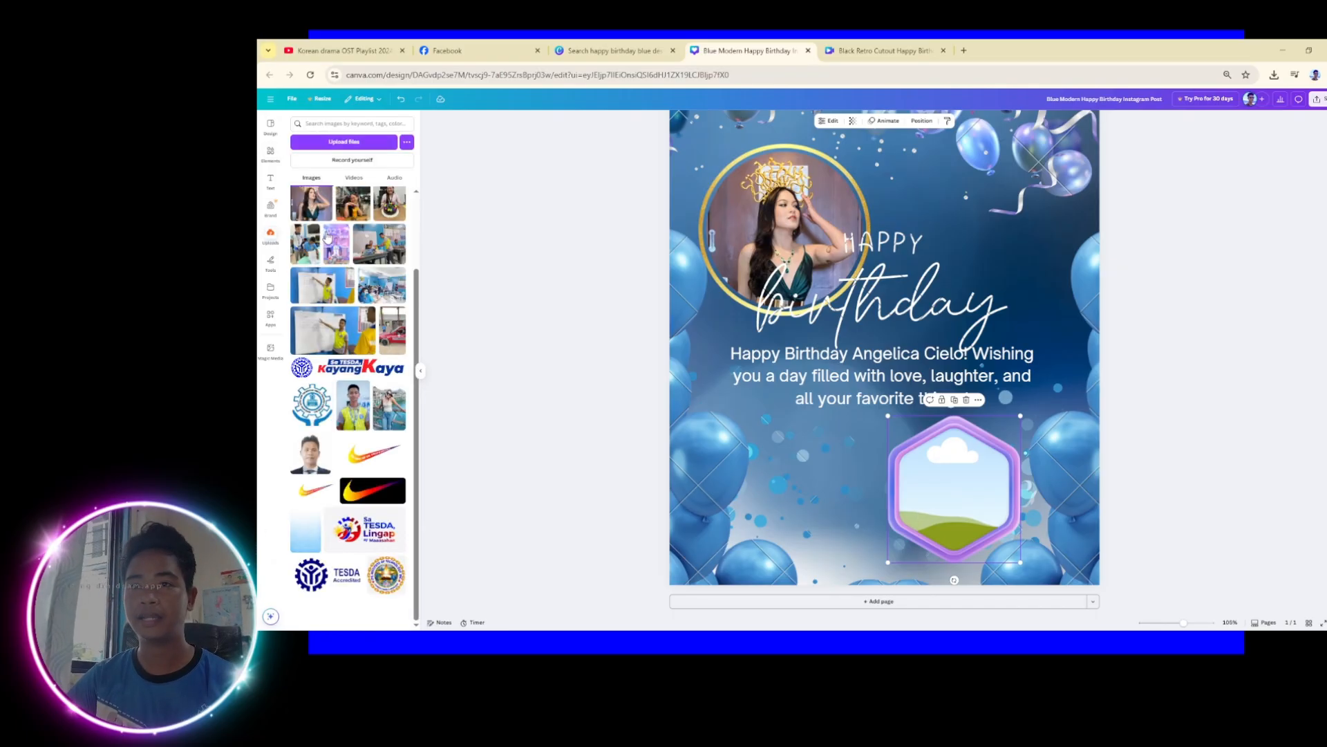
{"action": "left_click_drag", "start_coordinate": [354, 204], "coordinate": [970, 482]}
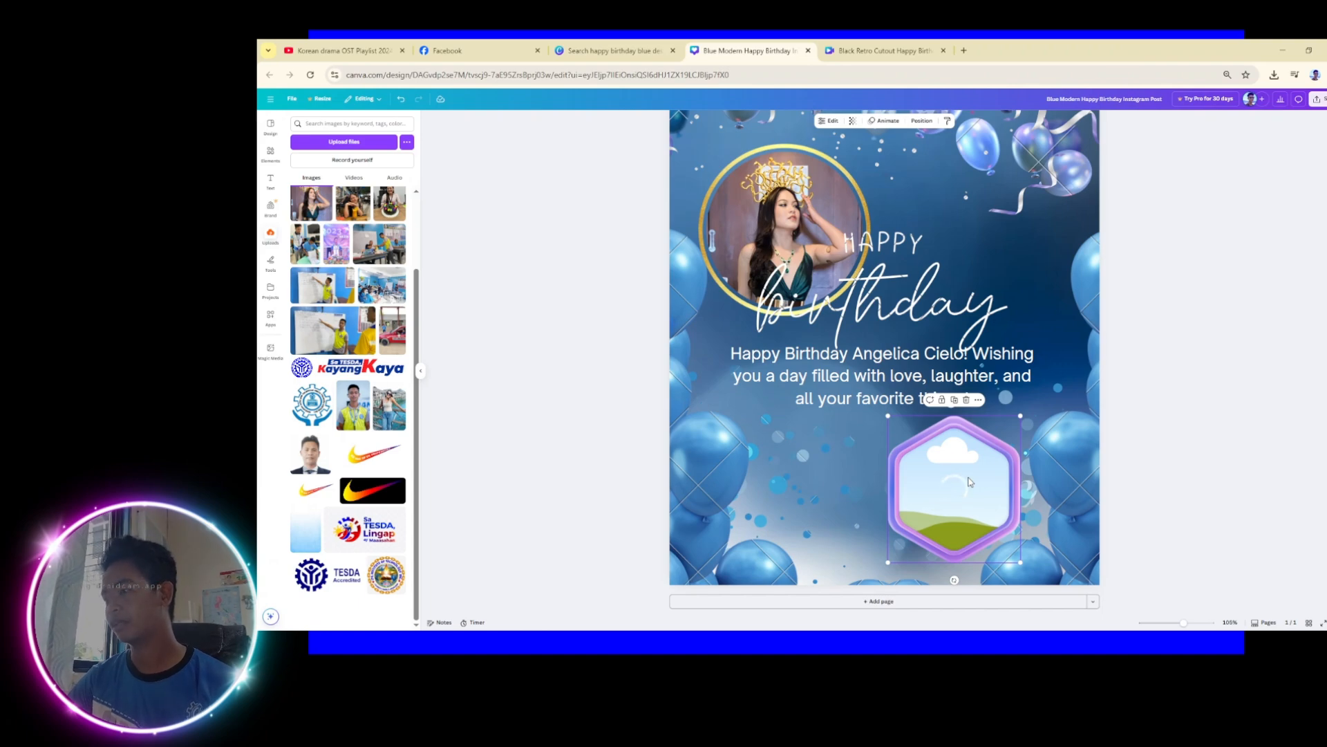
{"action": "left_click", "coordinate": [1192, 436]}
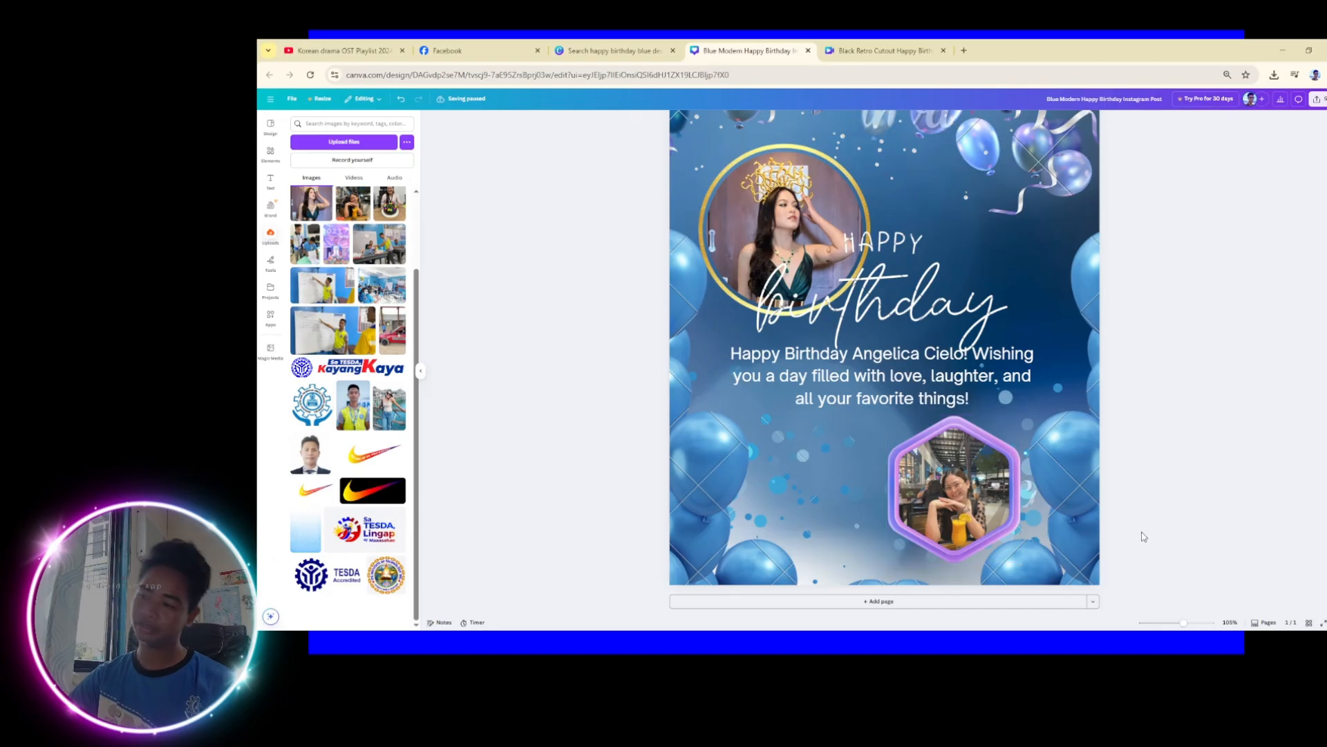
Duplicate the hexagon, move the copy left, and fill it with the birthday-cake photo
{"action": "left_click_drag", "start_coordinate": [953, 484], "coordinate": [799, 491]}
{"action": "key", "text": "ctrl+d"}
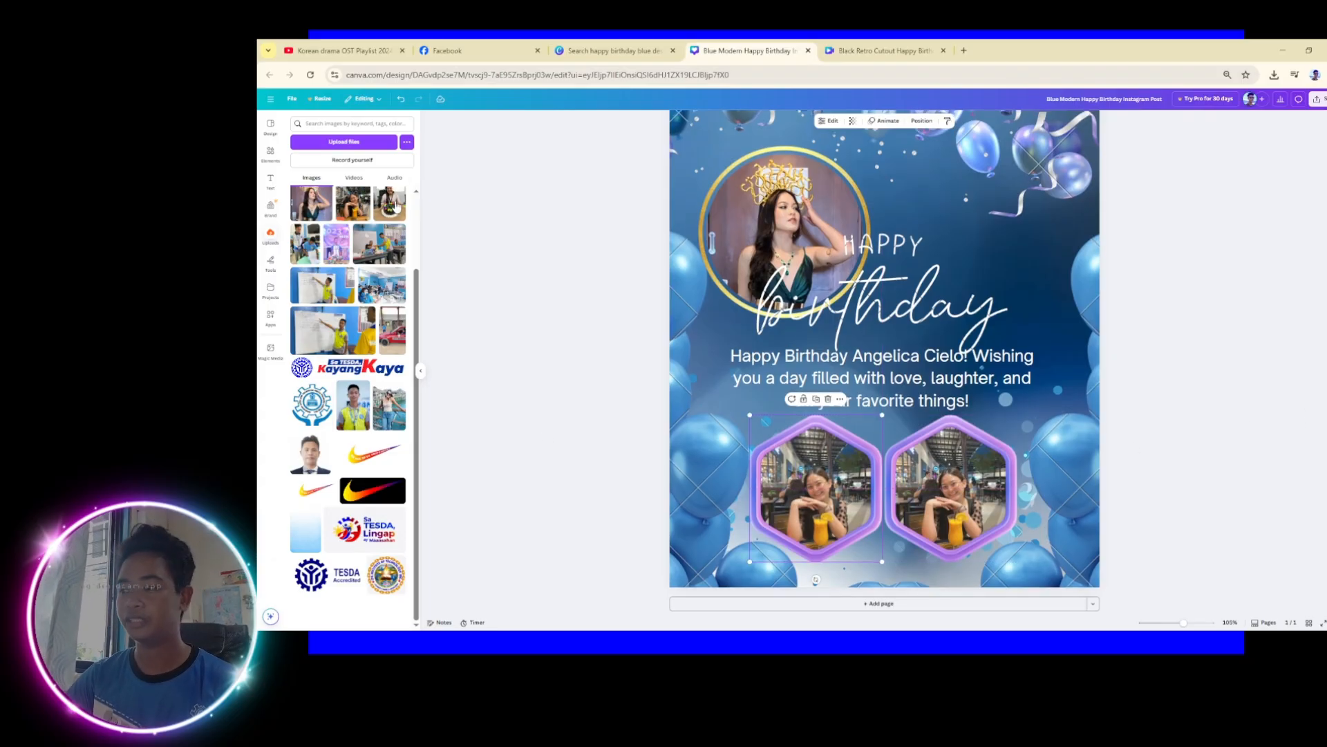
{"action": "left_click_drag", "start_coordinate": [396, 205], "coordinate": [800, 489]}
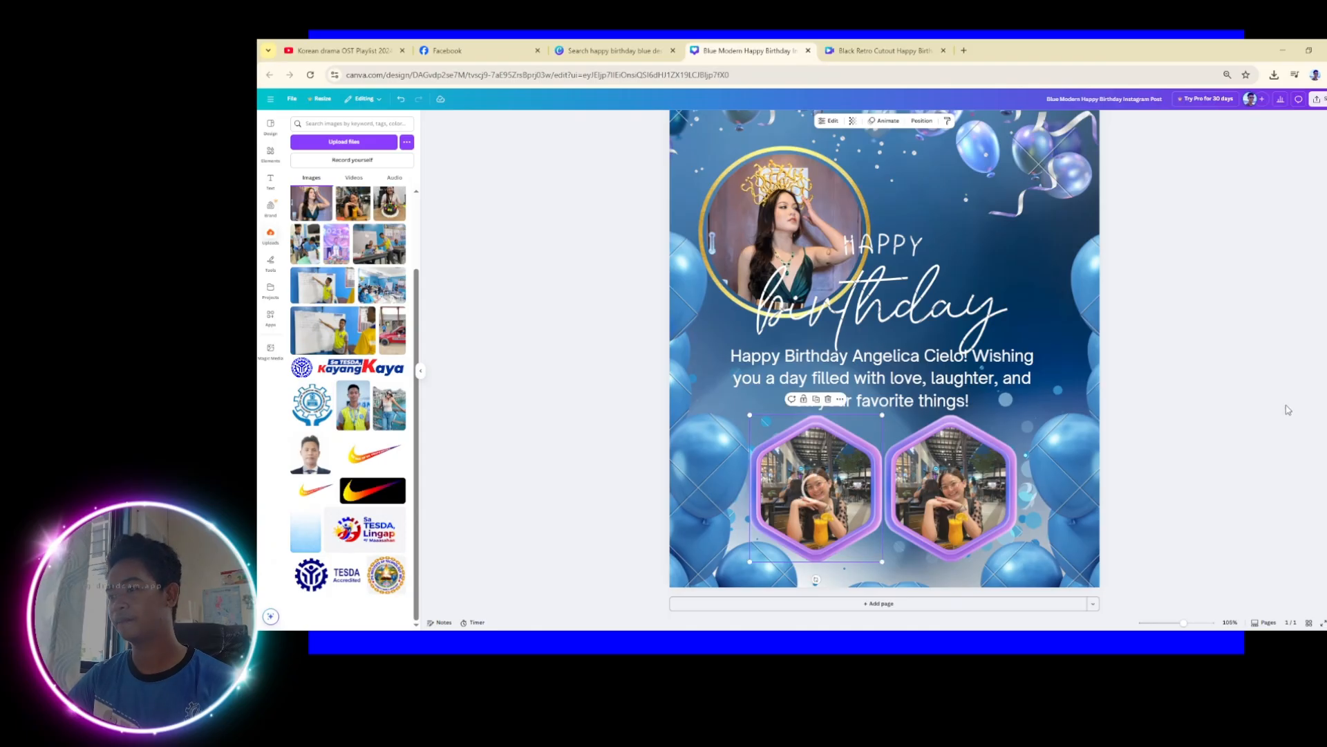
{"action": "left_click", "coordinate": [1237, 428]}
{"action": "left_click_drag", "start_coordinate": [386, 204], "coordinate": [816, 491]}
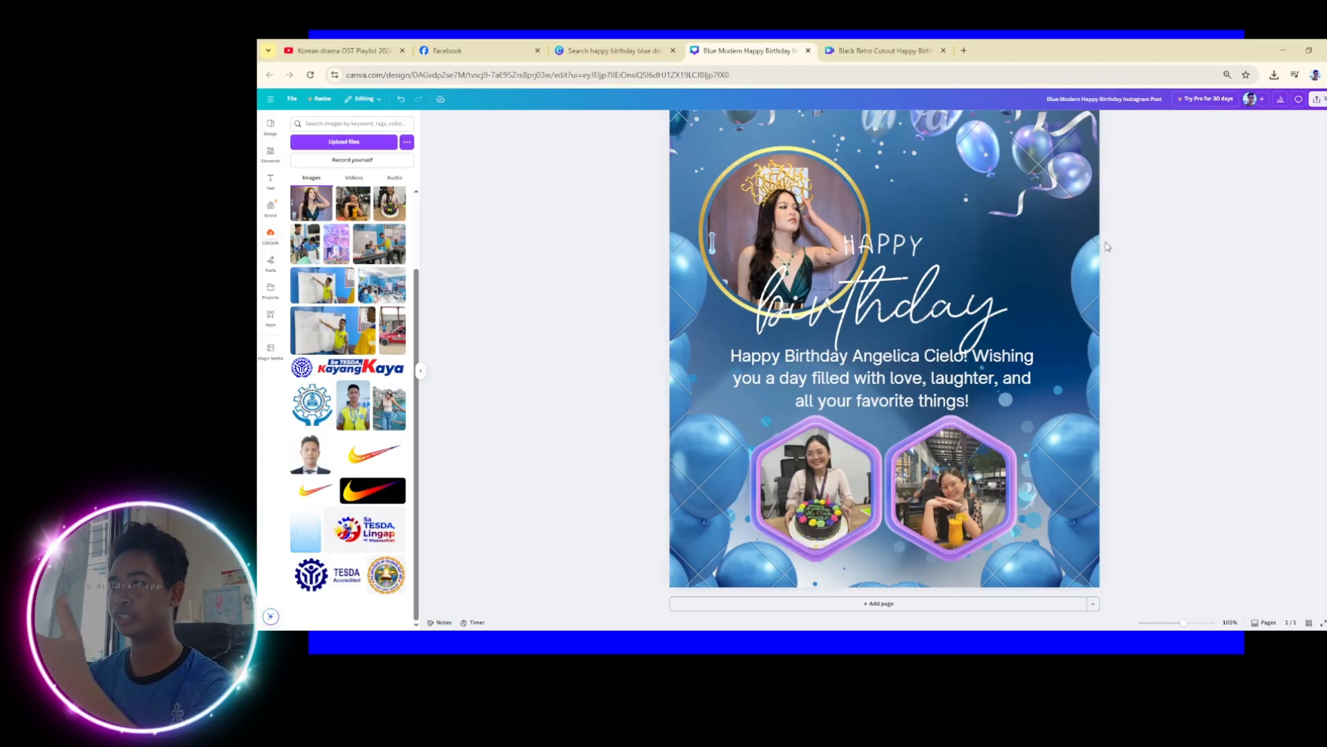
Nudge the hexagon photos slightly right to centre them under the greeting
{"action": "scroll", "coordinate": [1072, 234], "scroll_direction": "down", "scroll_amount": 3, "text": "ctrl"}
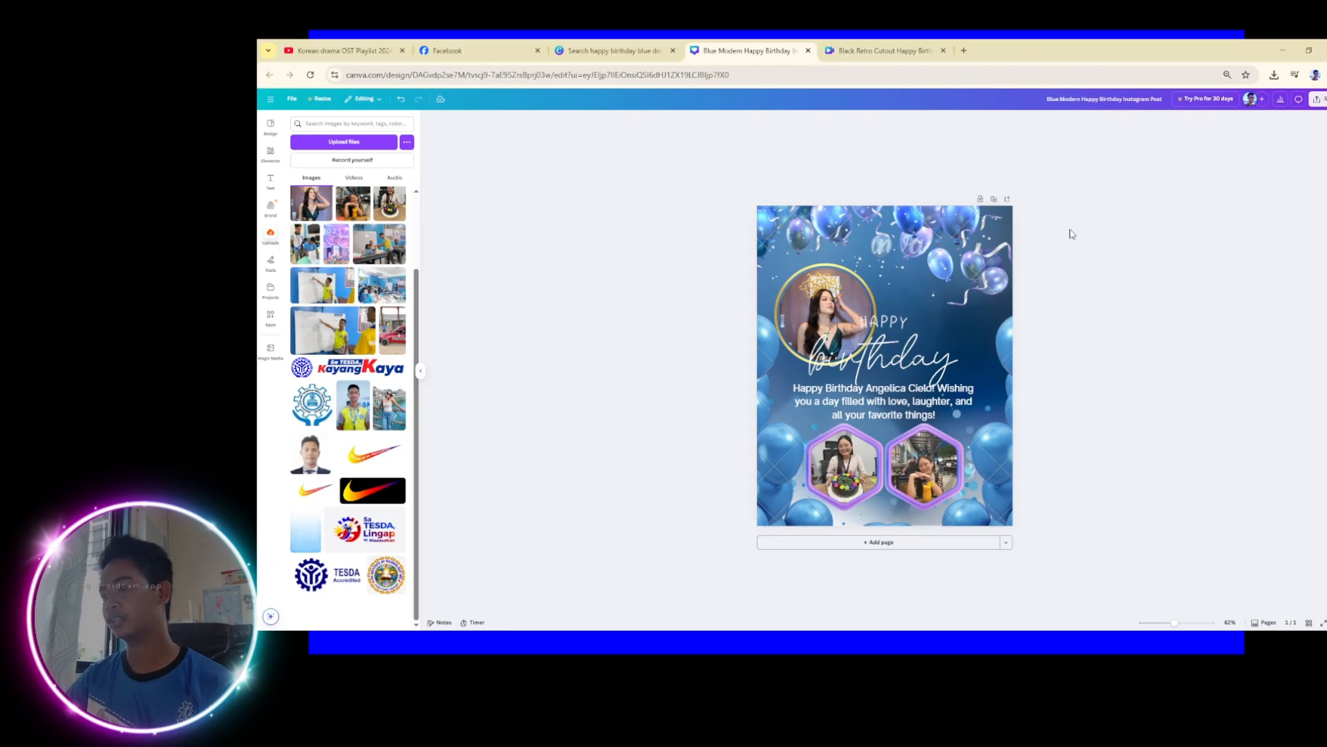
{"action": "left_click", "coordinate": [925, 477]}
{"action": "key", "text": "Right"}
{"action": "key", "text": "Right"}
{"action": "key", "text": "Right"}
{"action": "key", "text": "Right"}
{"action": "key", "text": "Right"}
{"action": "key", "text": "Right"}
{"action": "key", "text": "Right"}
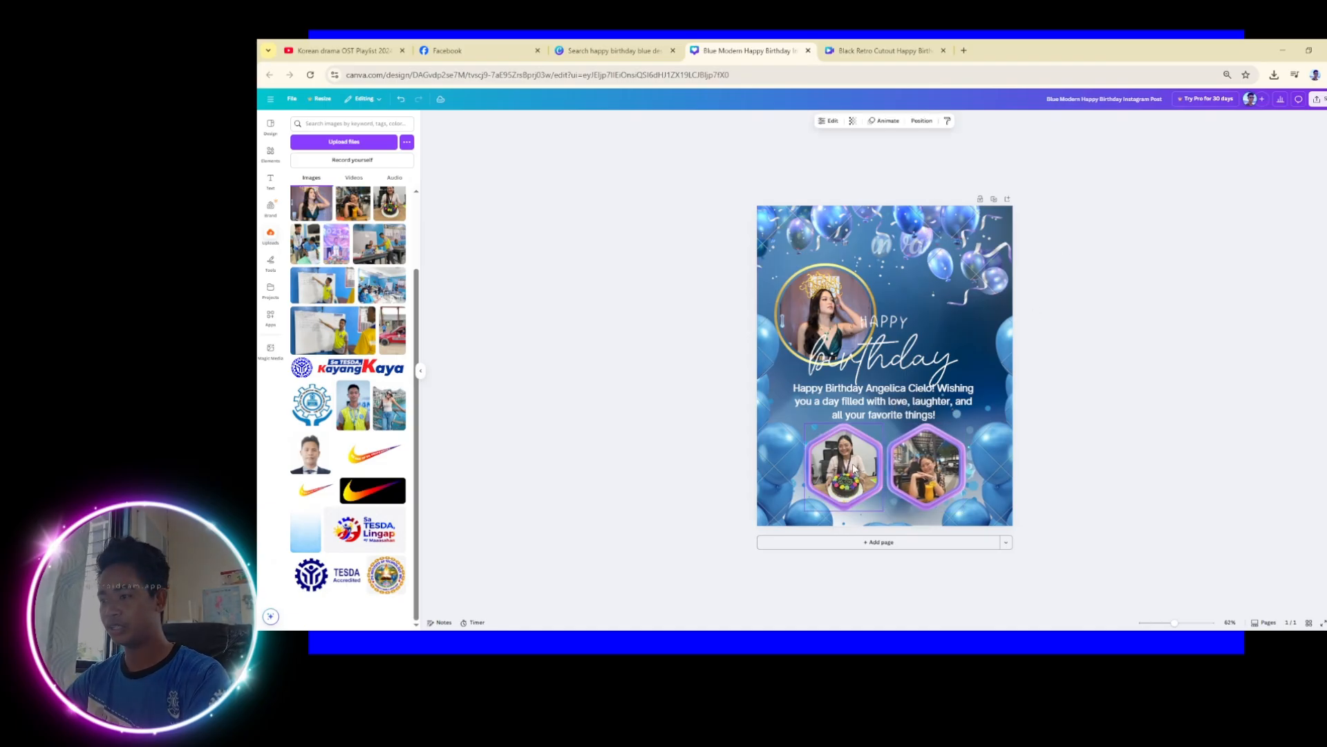
{"action": "left_click", "coordinate": [1212, 371]}
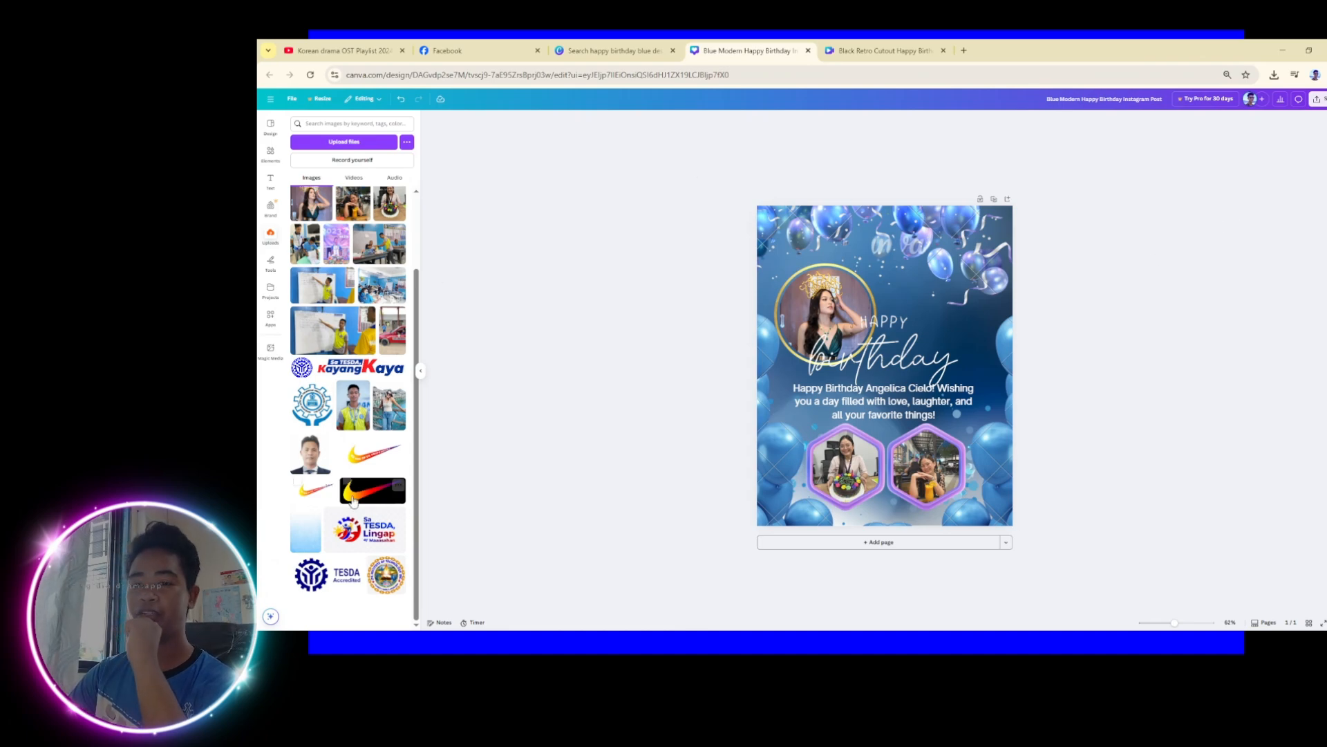
Attempt a PNG download of the post and dismiss the premium-content notice
{"action": "scroll", "coordinate": [353, 499], "scroll_direction": "up", "scroll_amount": 2}
{"action": "scroll", "coordinate": [354, 498], "scroll_direction": "down", "scroll_amount": 2}
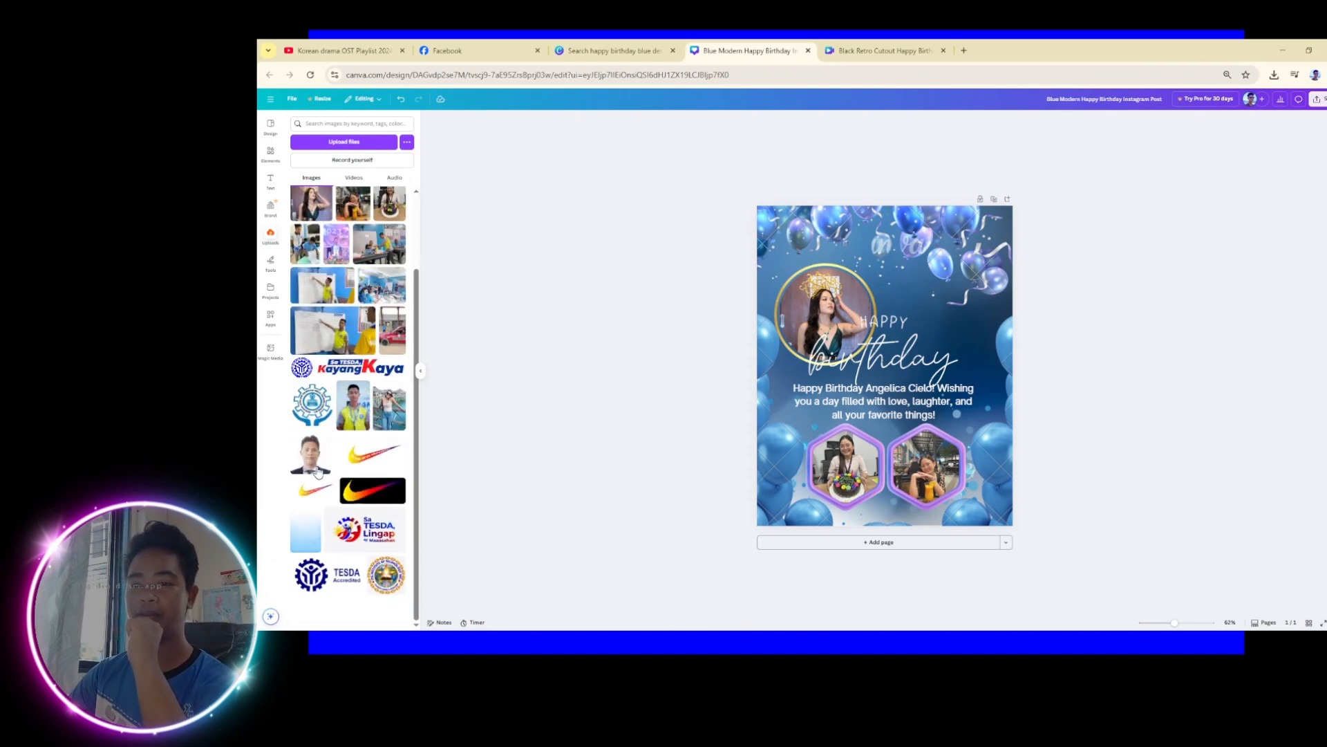
{"action": "scroll", "coordinate": [353, 344], "scroll_direction": "up", "scroll_amount": 2}
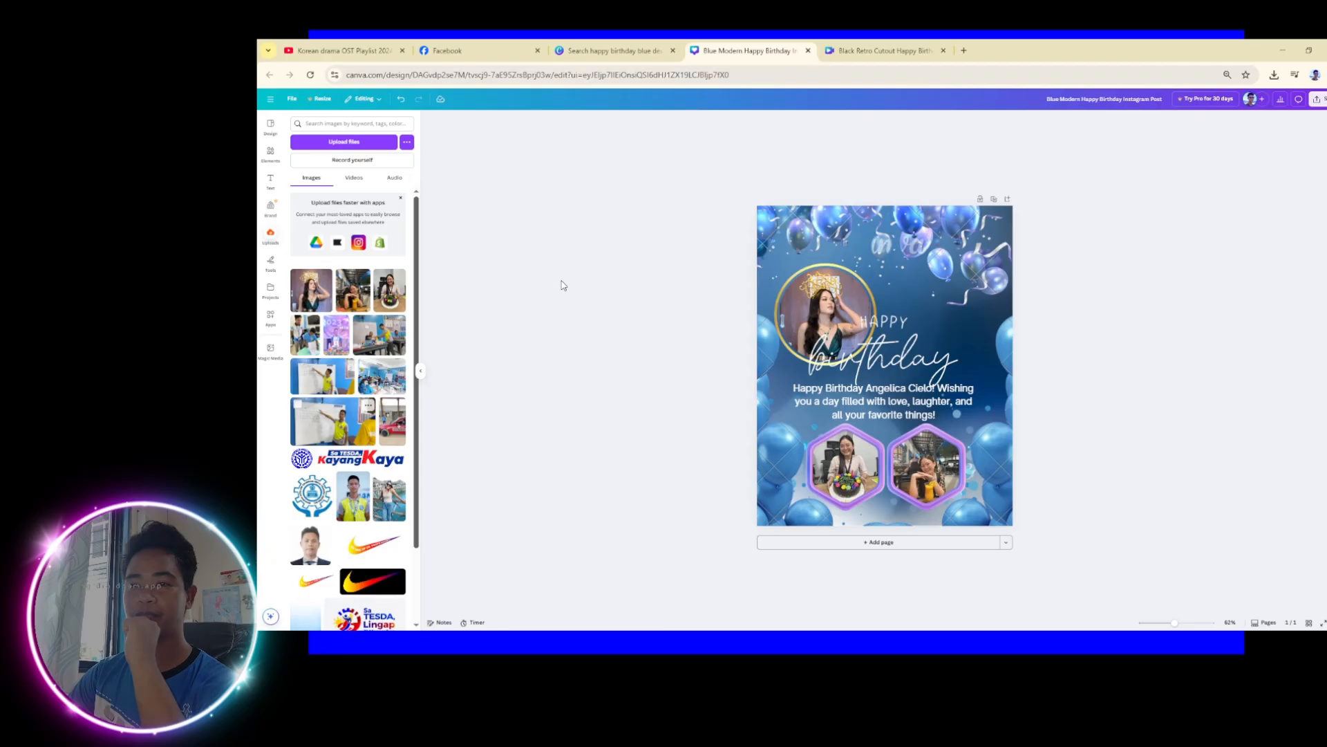
{"action": "left_click", "coordinate": [1317, 99]}
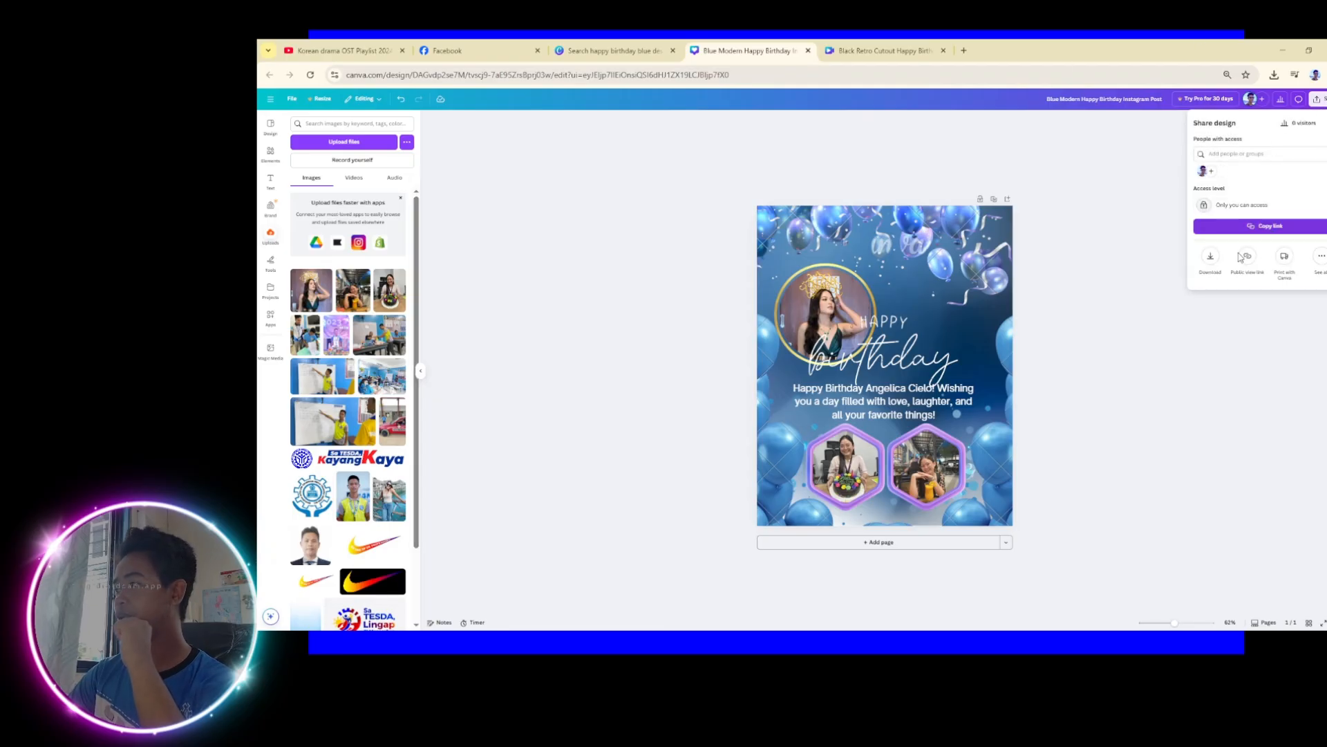
{"action": "left_click", "coordinate": [1211, 257]}
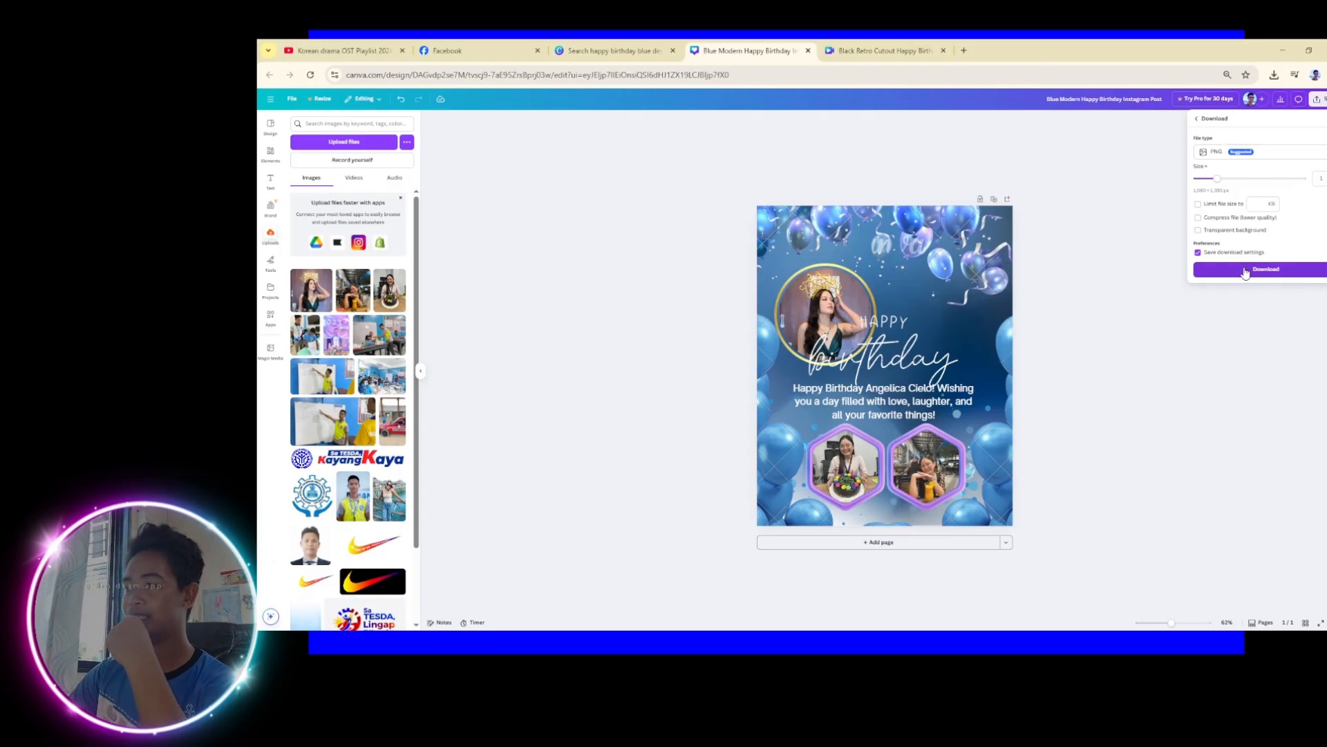
{"action": "left_click", "coordinate": [1244, 271]}
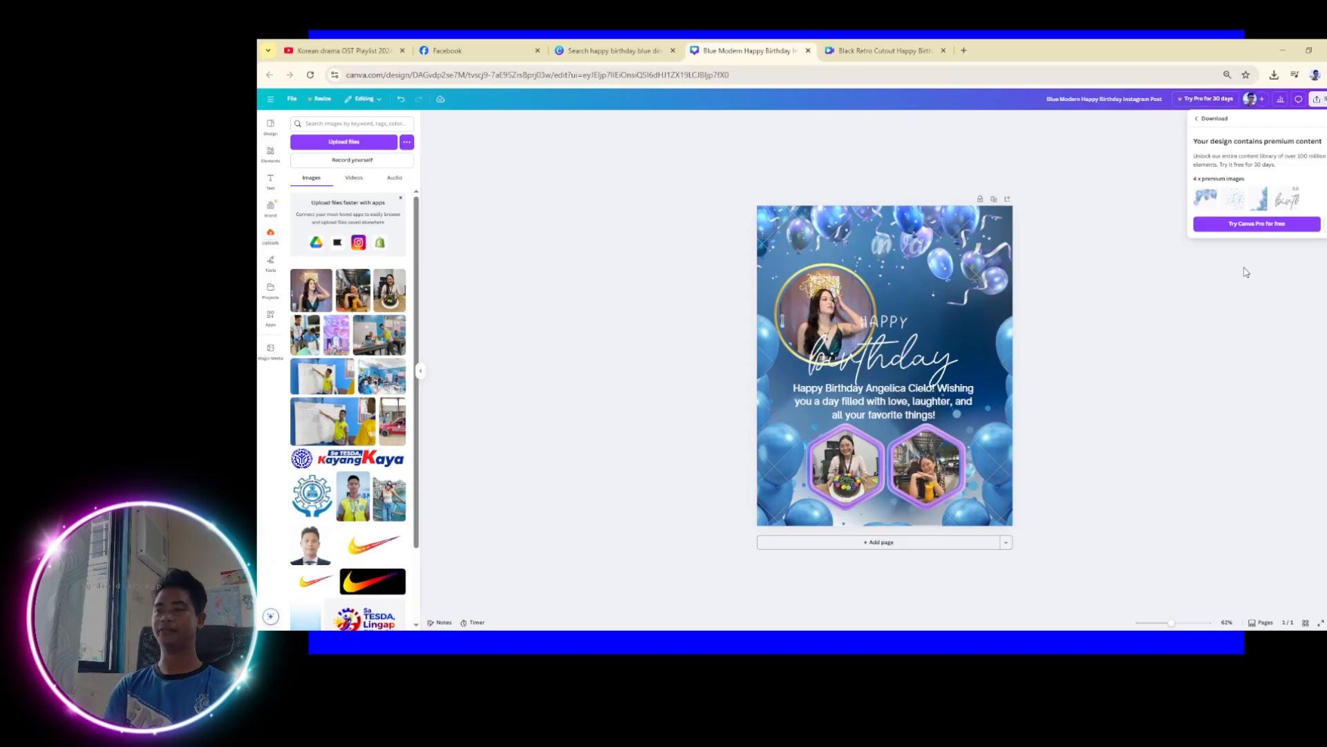
{"action": "left_click", "coordinate": [1246, 271]}
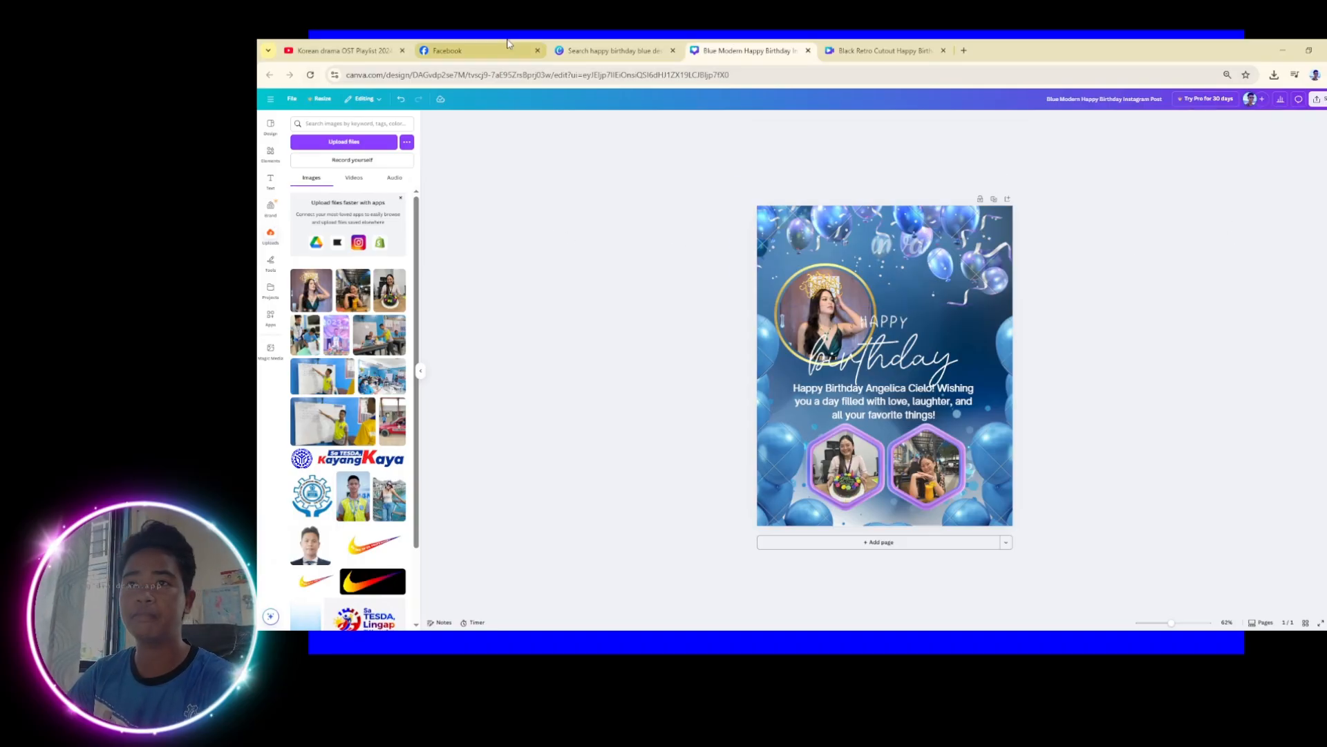
Return to the template search results and close the edited birthday design tab
{"action": "left_click", "coordinate": [608, 50]}
{"action": "left_click", "coordinate": [809, 50]}
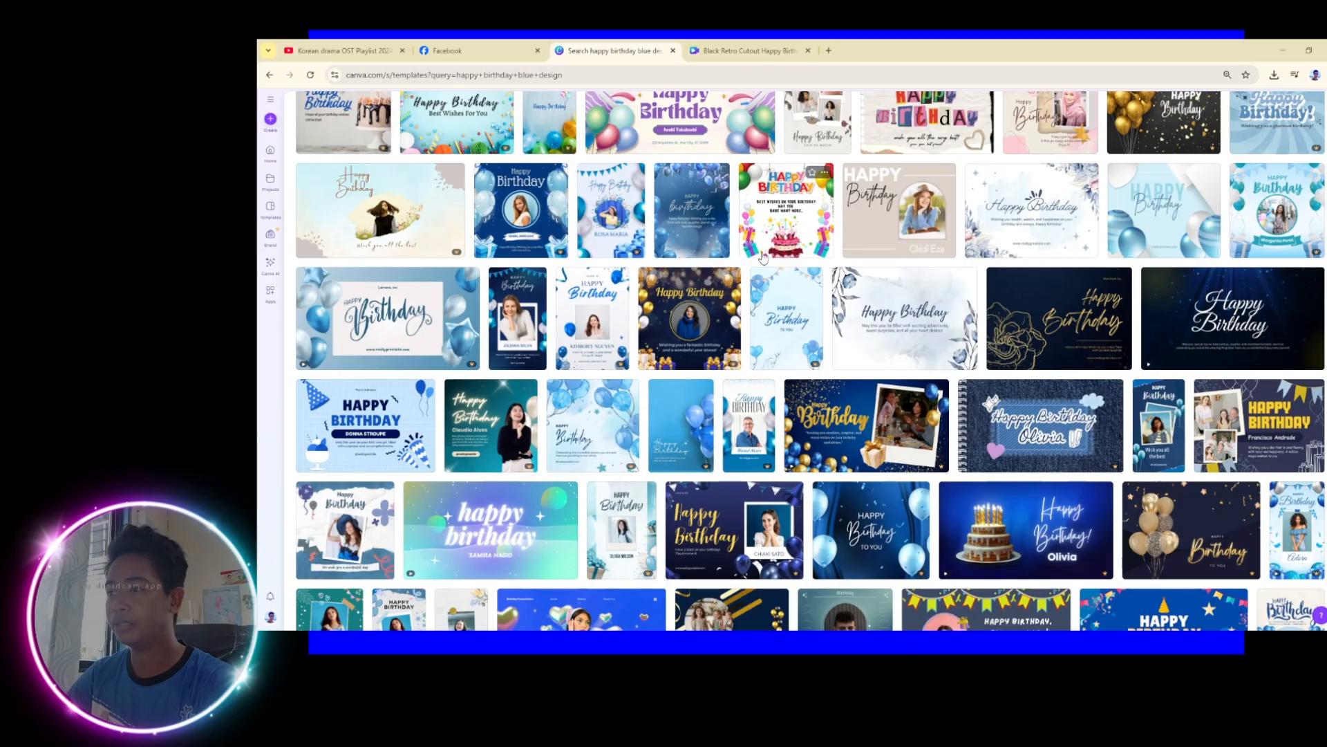
{"action": "scroll", "coordinate": [579, 401], "scroll_direction": "up", "scroll_amount": 1}
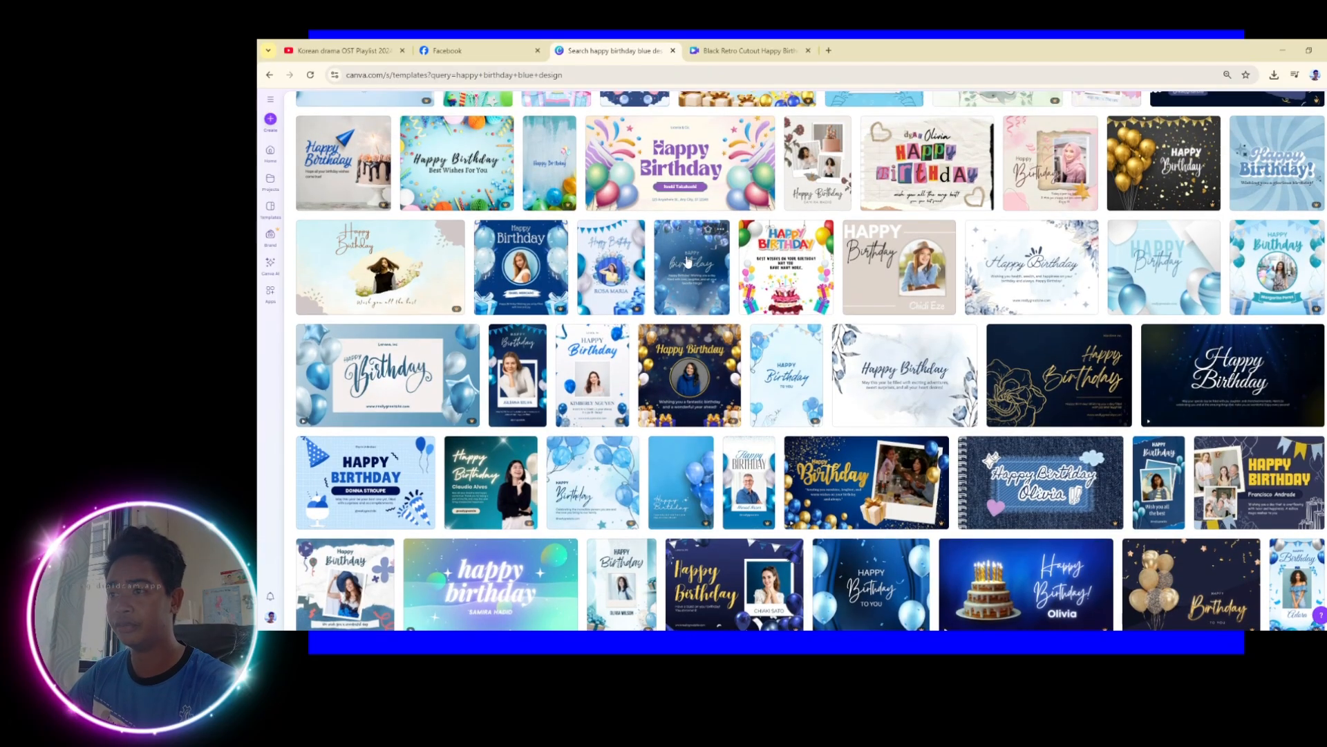
Open a fresh copy of the Blue Modern Happy Birthday Instagram Post template
{"action": "left_click", "coordinate": [688, 260]}
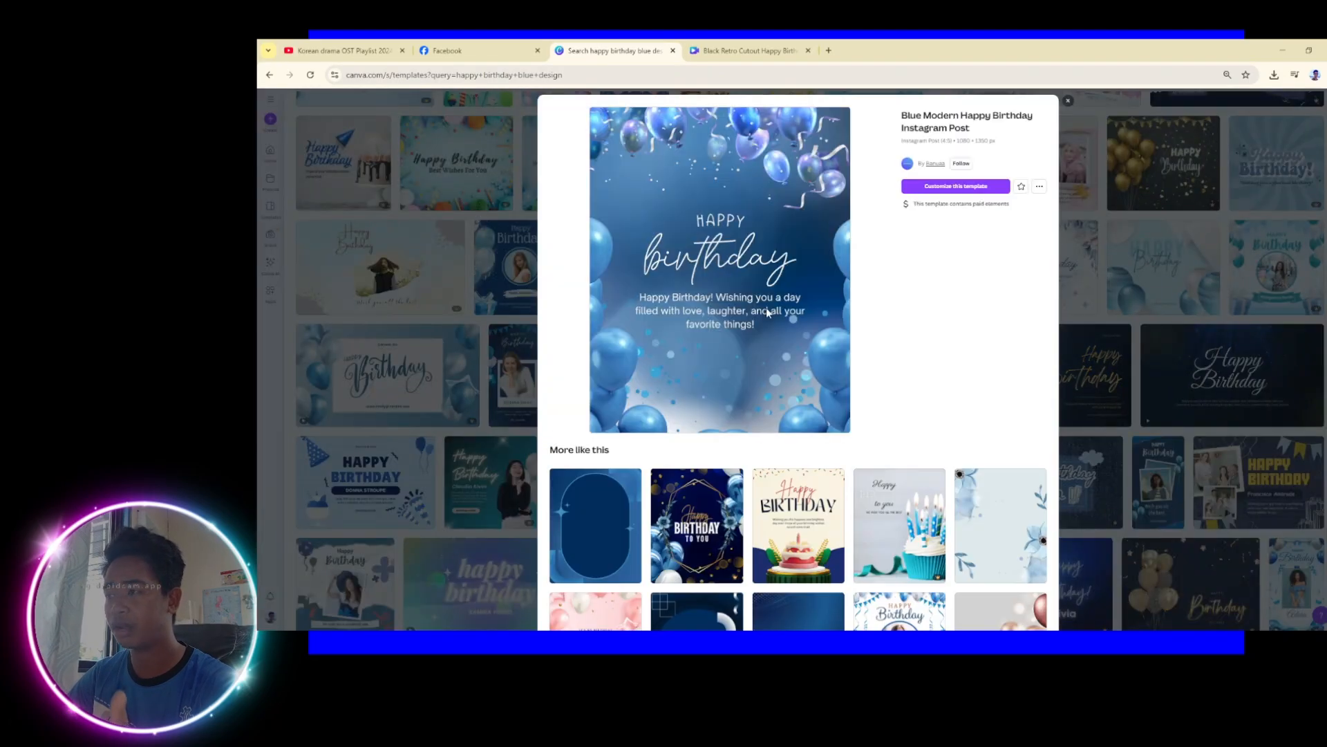
{"action": "scroll", "coordinate": [790, 394], "scroll_direction": "down", "scroll_amount": 2}
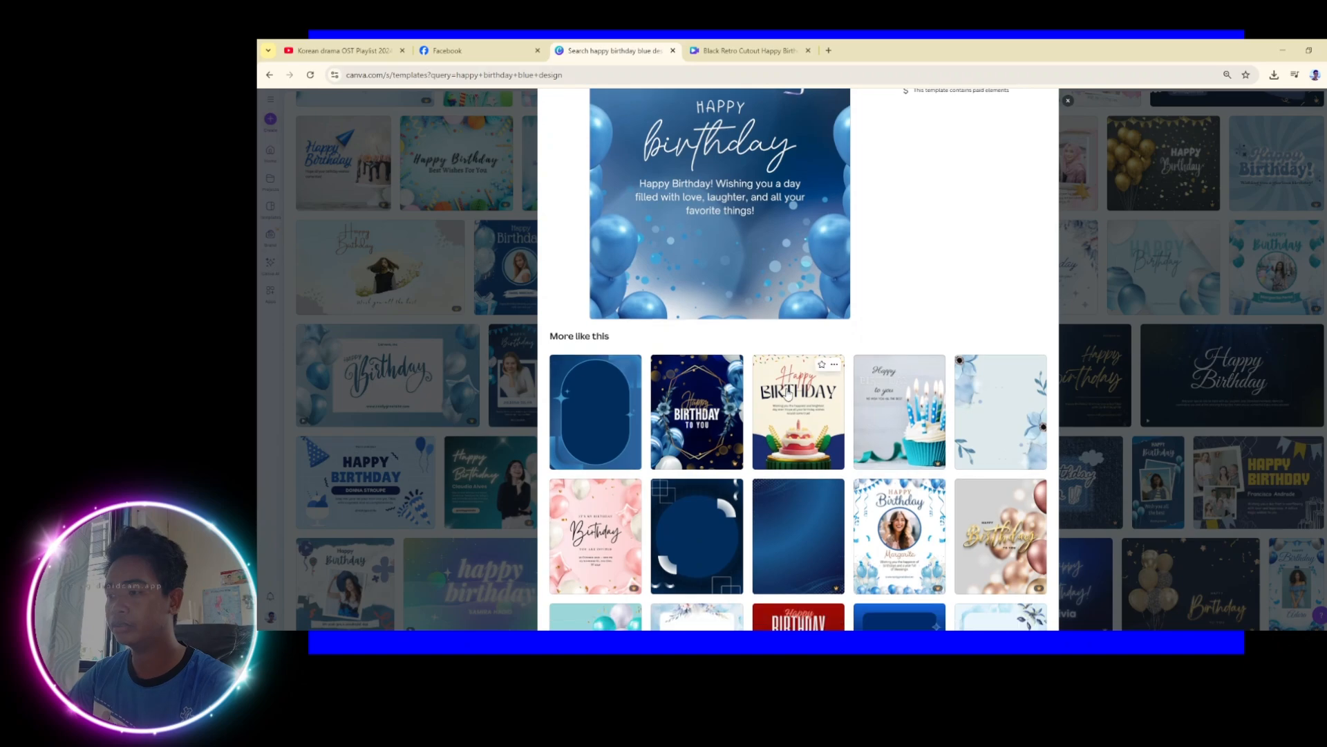
{"action": "scroll", "coordinate": [795, 373], "scroll_direction": "up", "scroll_amount": 2}
{"action": "scroll", "coordinate": [823, 394], "scroll_direction": "down", "scroll_amount": 3}
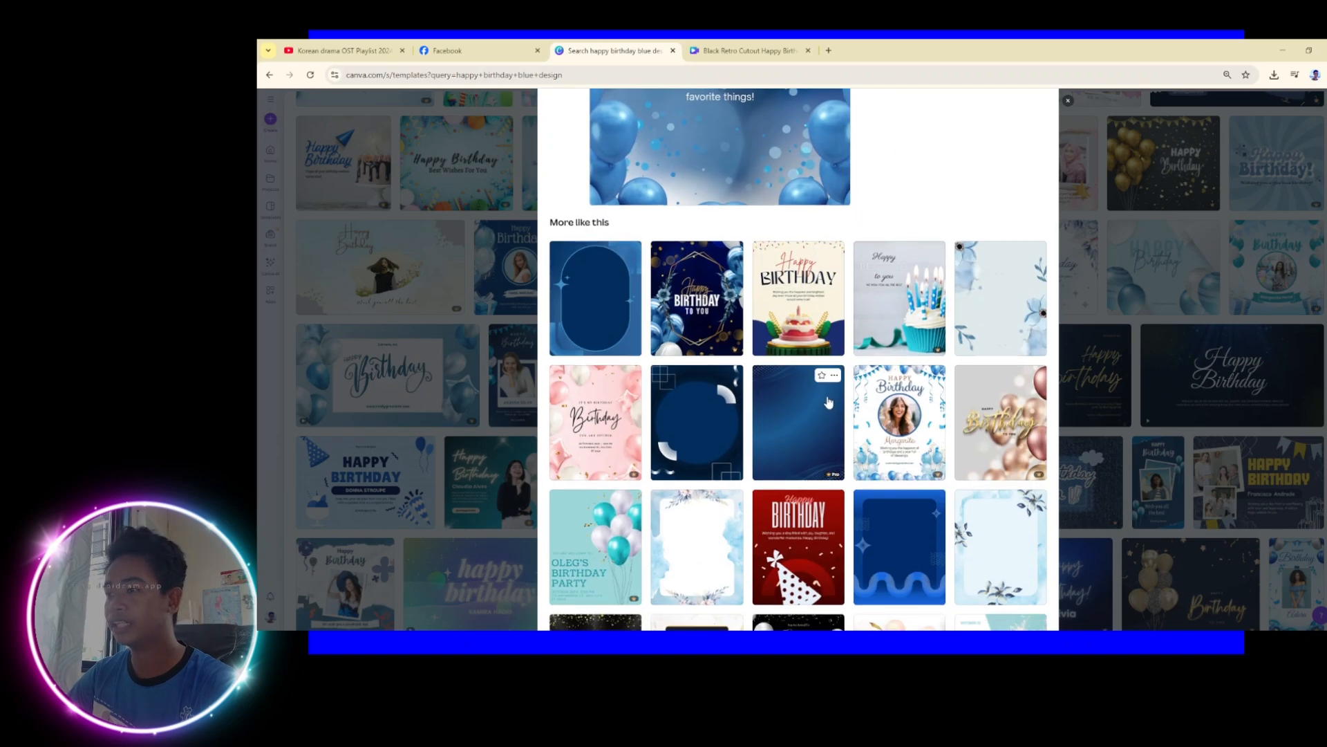
{"action": "scroll", "coordinate": [828, 402], "scroll_direction": "up", "scroll_amount": 3}
{"action": "left_click", "coordinate": [959, 127]}
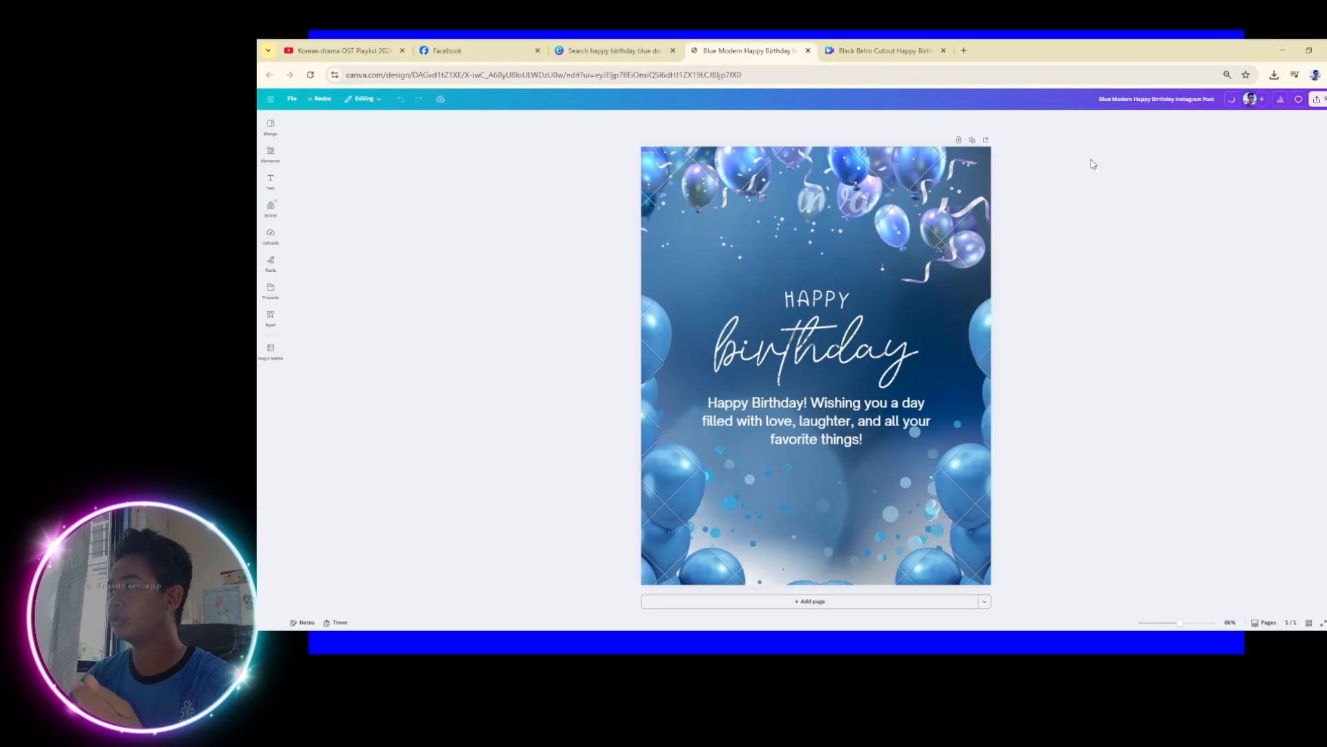
Try downloading the fresh copy as PNG, then close the Black Retro Cutout and Blue Modern tabs
{"action": "left_click", "coordinate": [1318, 99]}
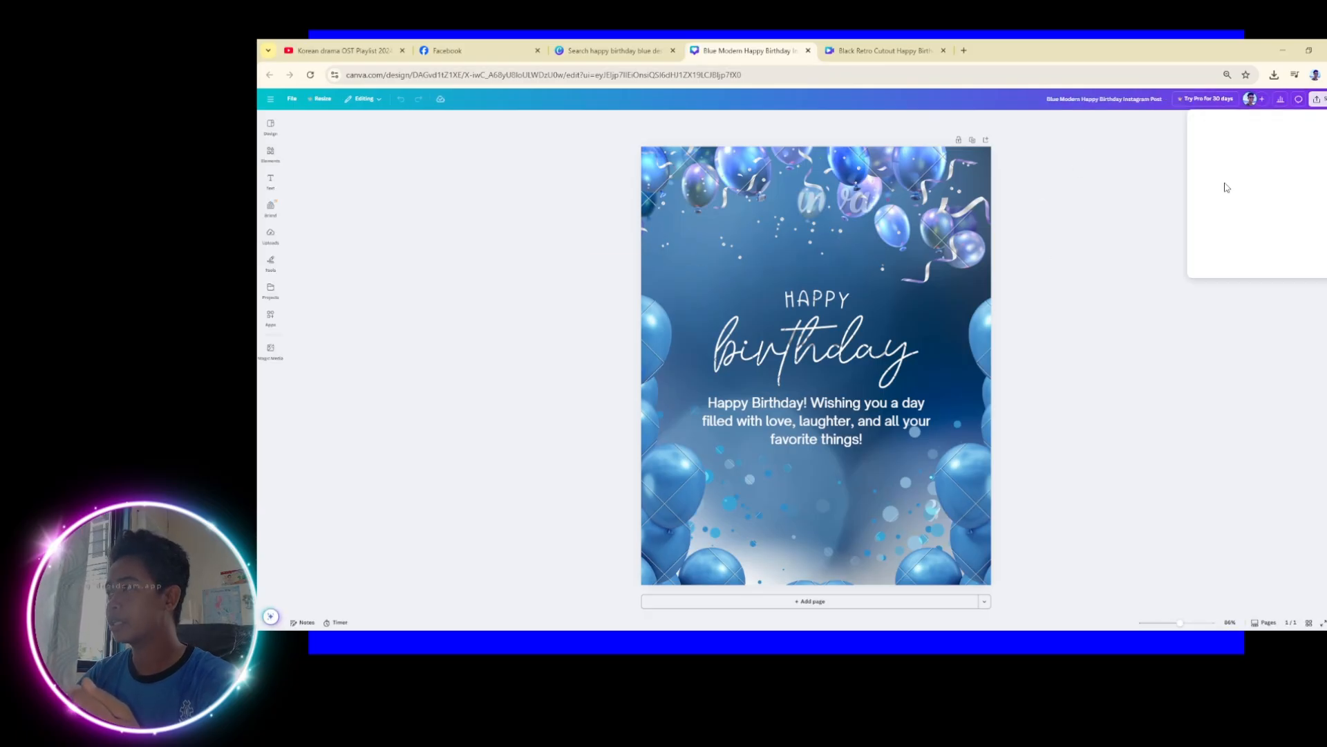
{"action": "left_click", "coordinate": [1211, 258]}
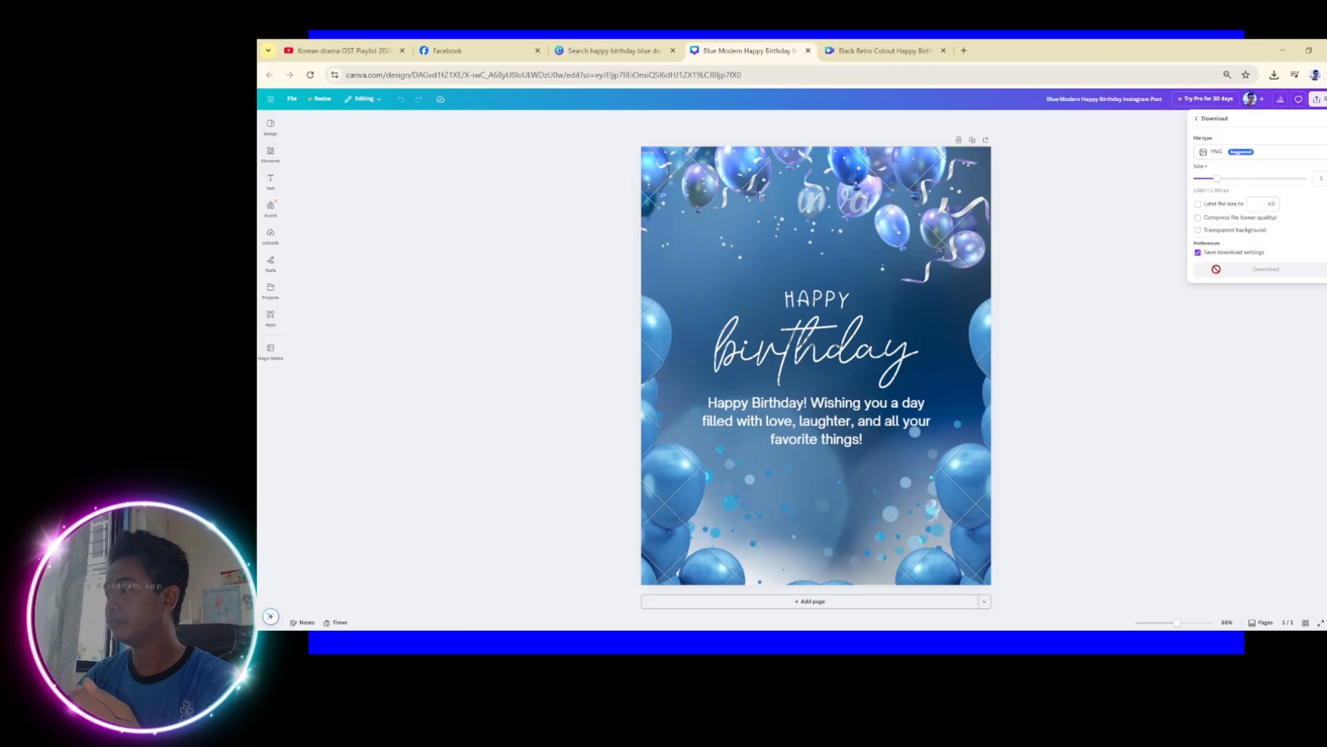
{"action": "left_click", "coordinate": [1257, 271]}
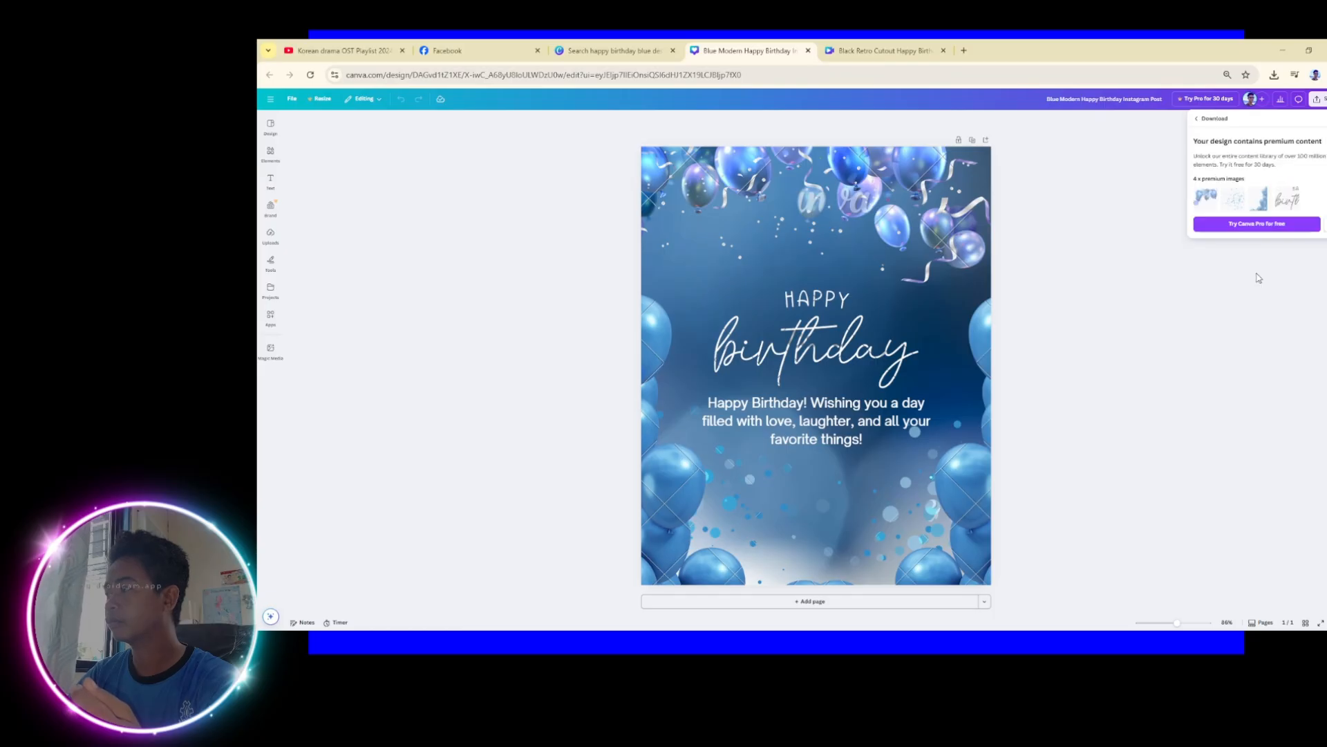
{"action": "left_click", "coordinate": [943, 53]}
{"action": "left_click", "coordinate": [808, 50]}
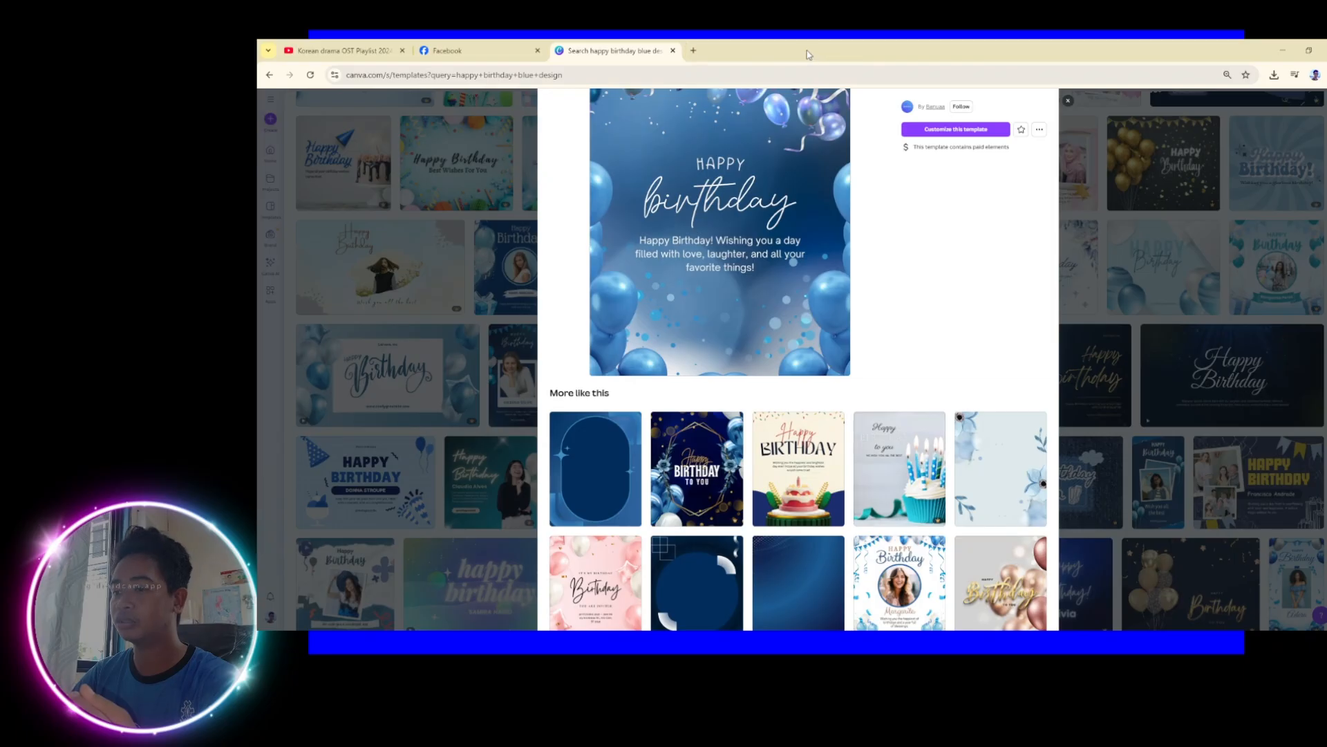
Close the preview and rerun the search as 'happy birthda' without 'blue design'
{"action": "left_click", "coordinate": [1220, 209]}
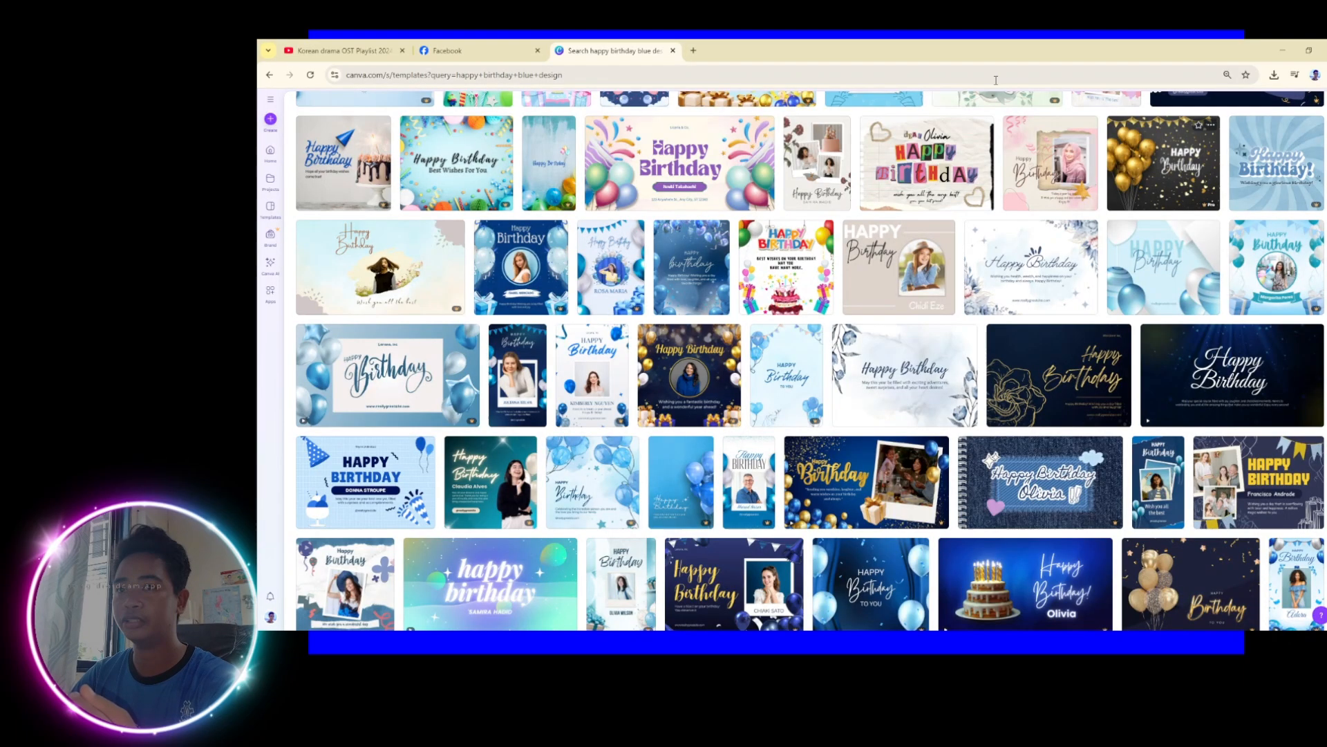
{"action": "scroll", "coordinate": [817, 399], "scroll_direction": "down", "scroll_amount": 4}
{"action": "scroll", "coordinate": [816, 399], "scroll_direction": "up", "scroll_amount": 3}
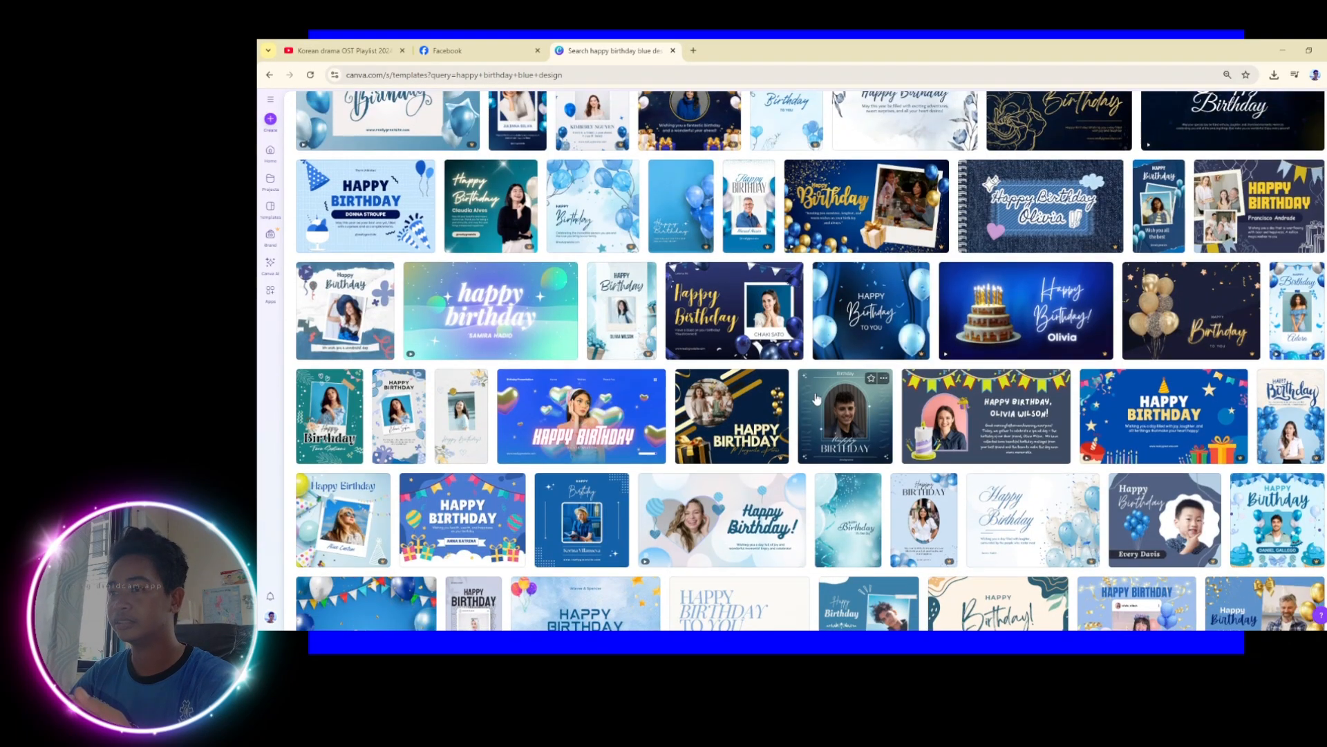
{"action": "scroll", "coordinate": [484, 279], "scroll_direction": "up", "scroll_amount": 3}
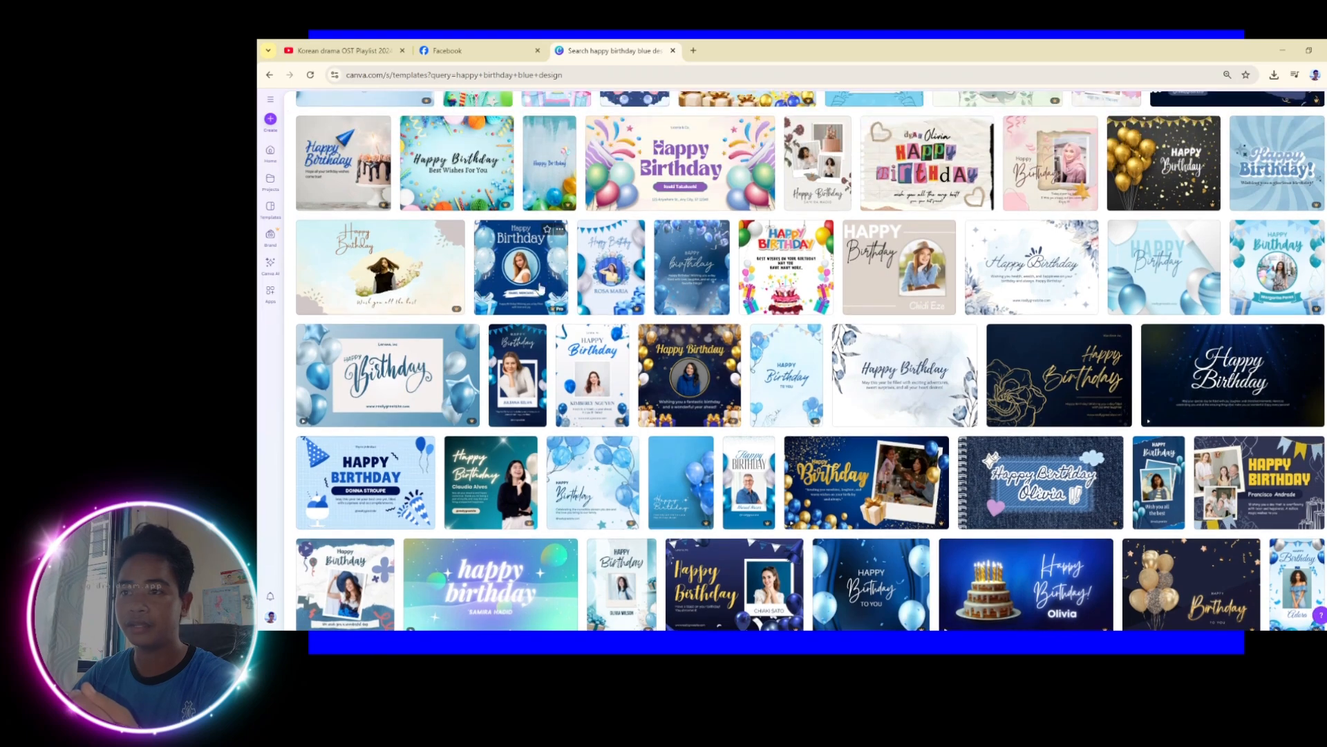
{"action": "scroll", "coordinate": [880, 298], "scroll_direction": "up", "scroll_amount": 2}
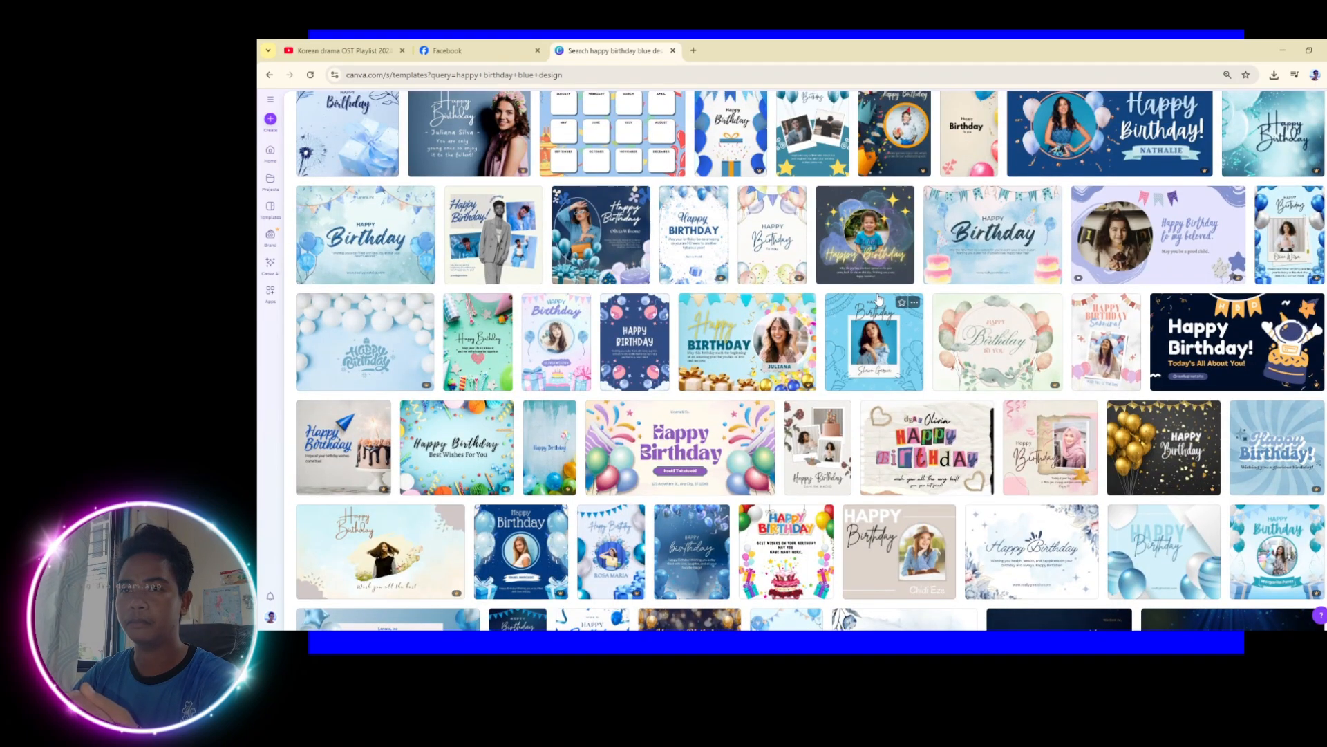
{"action": "scroll", "coordinate": [879, 299], "scroll_direction": "up", "scroll_amount": 3}
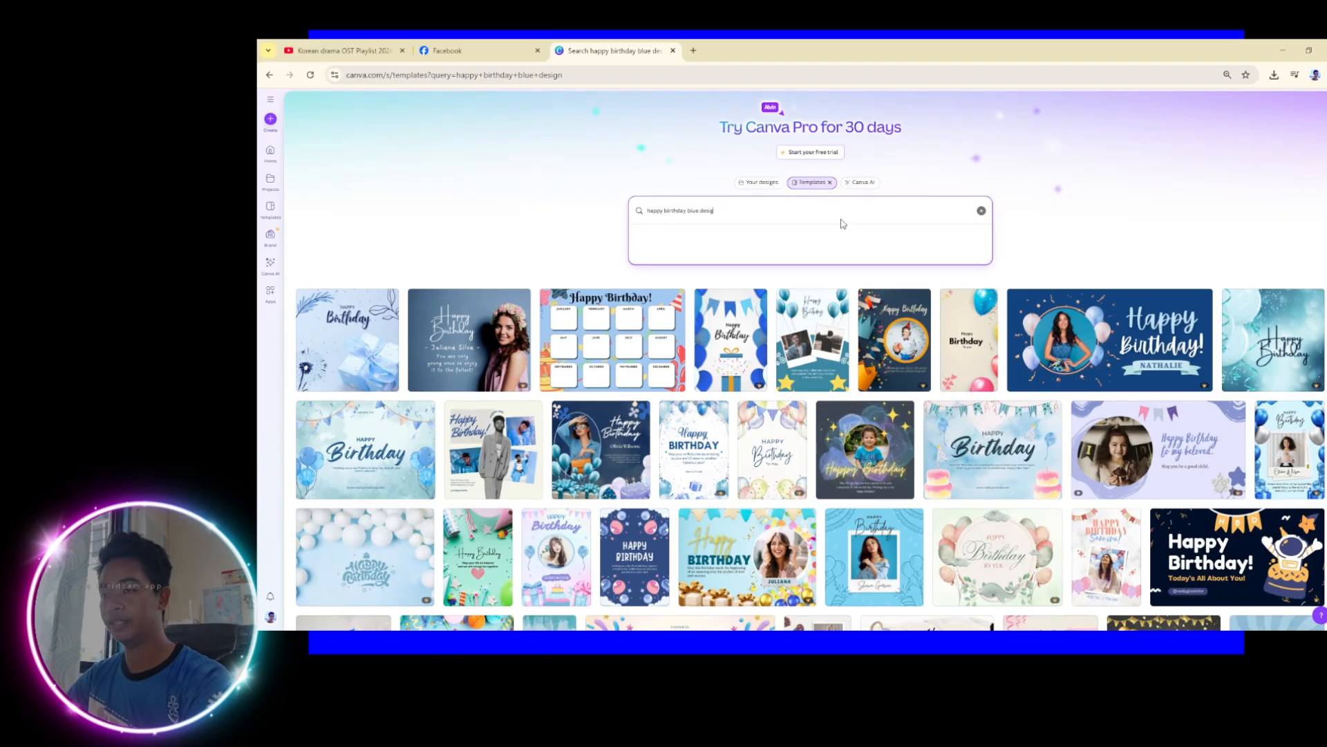
{"action": "key", "text": "BackSpace"}
{"action": "key", "text": "BackSpace"}
{"action": "key", "text": "BackSpace"}
{"action": "key", "text": "BackSpace"}
{"action": "key", "text": "BackSpace"}
{"action": "key", "text": "BackSpace"}
{"action": "key", "text": "BackSpace"}
{"action": "key", "text": "BackSpace"}
{"action": "key", "text": "BackSpace"}
{"action": "key", "text": "BackSpace"}
{"action": "key", "text": "BackSpace"}
{"action": "key", "text": "BackSpace"}
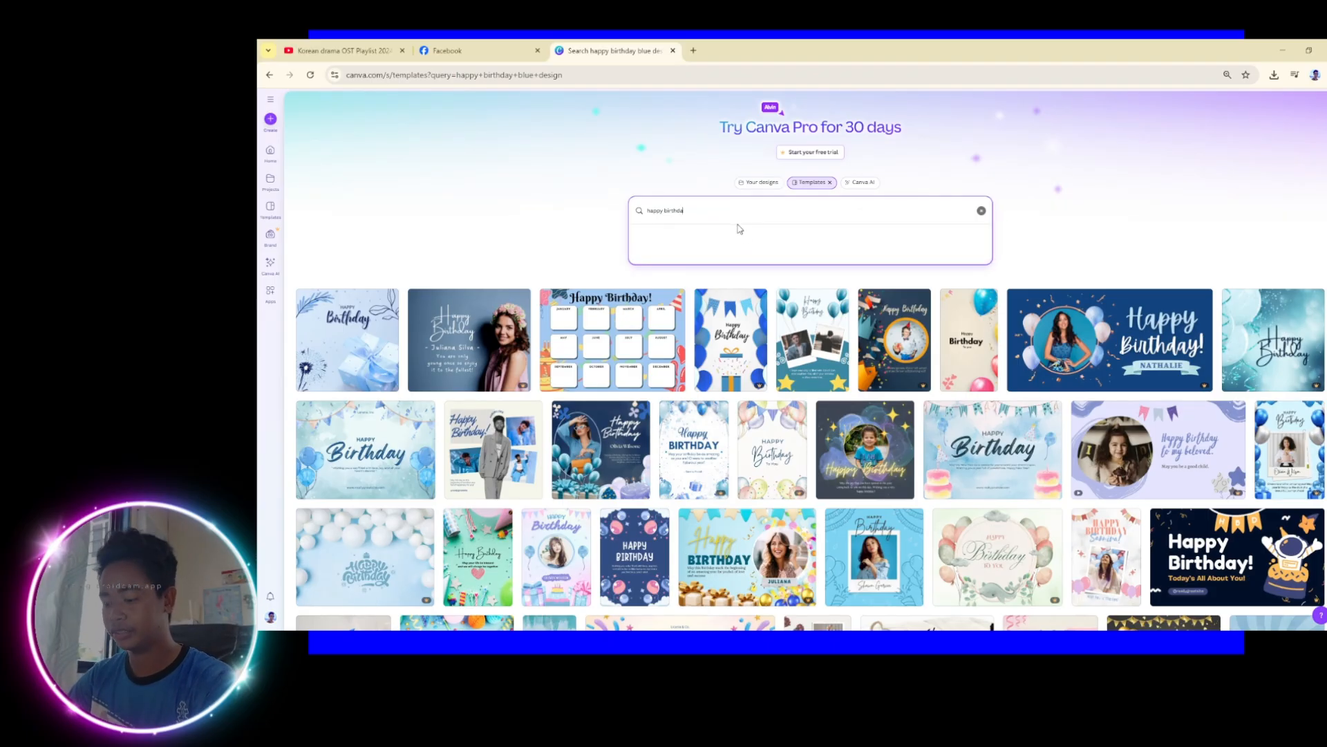
{"action": "key", "text": "Return"}
{"action": "left_click", "coordinate": [692, 211]}
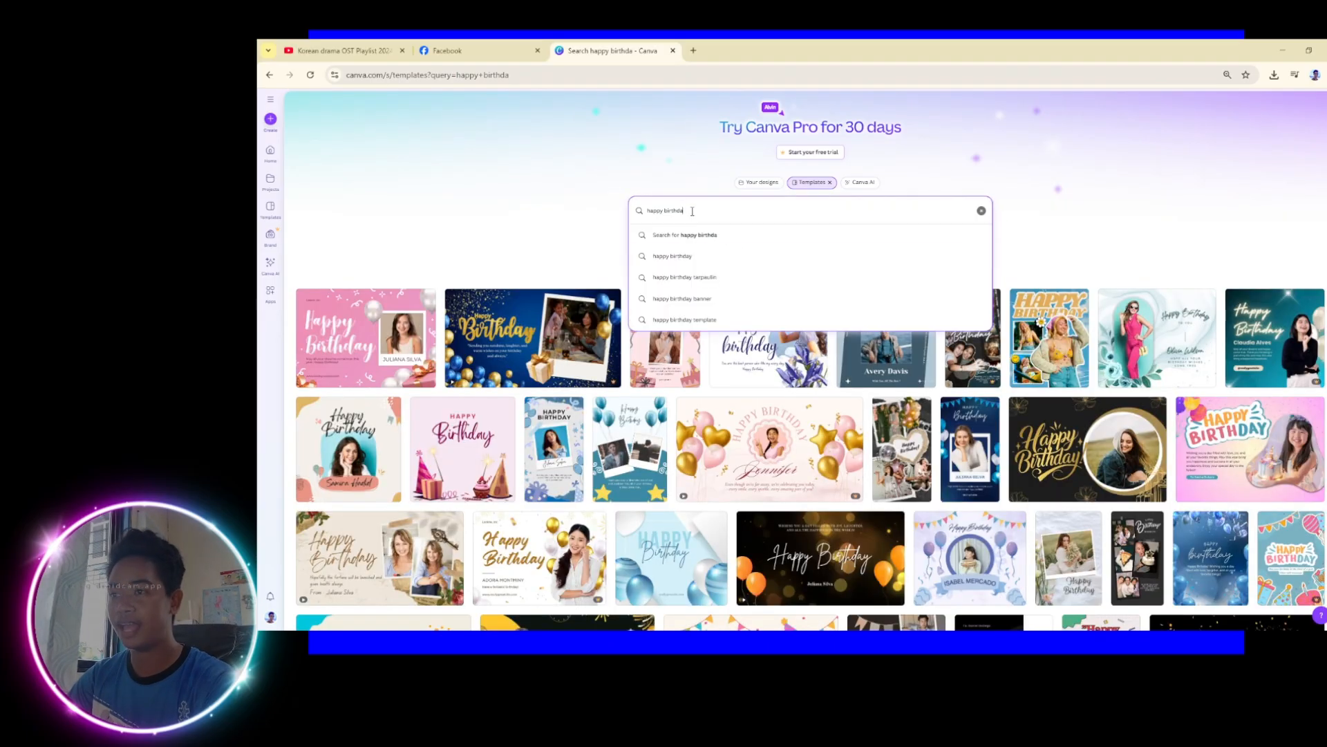
Scroll through the broader mix of birthday template results
{"action": "scroll", "coordinate": [637, 348], "scroll_direction": "down", "scroll_amount": 1}
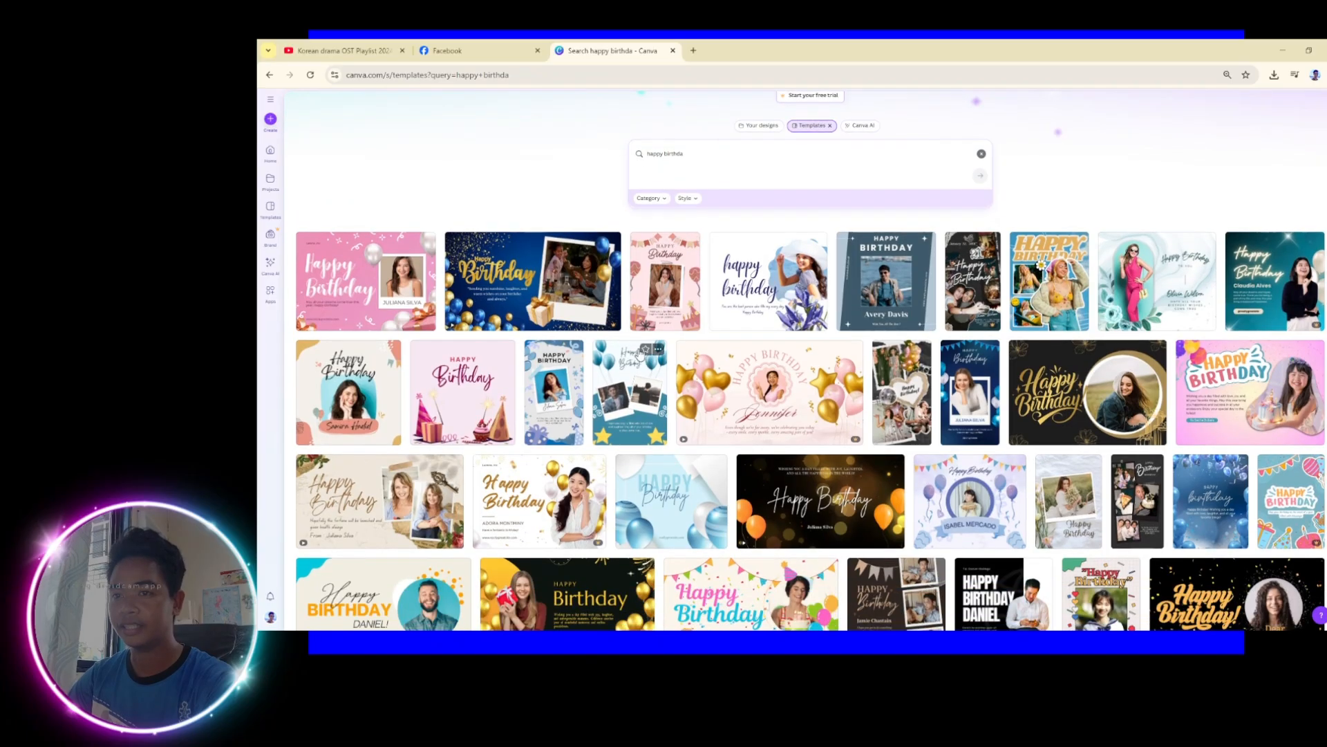
{"action": "scroll", "coordinate": [641, 354], "scroll_direction": "down", "scroll_amount": 4}
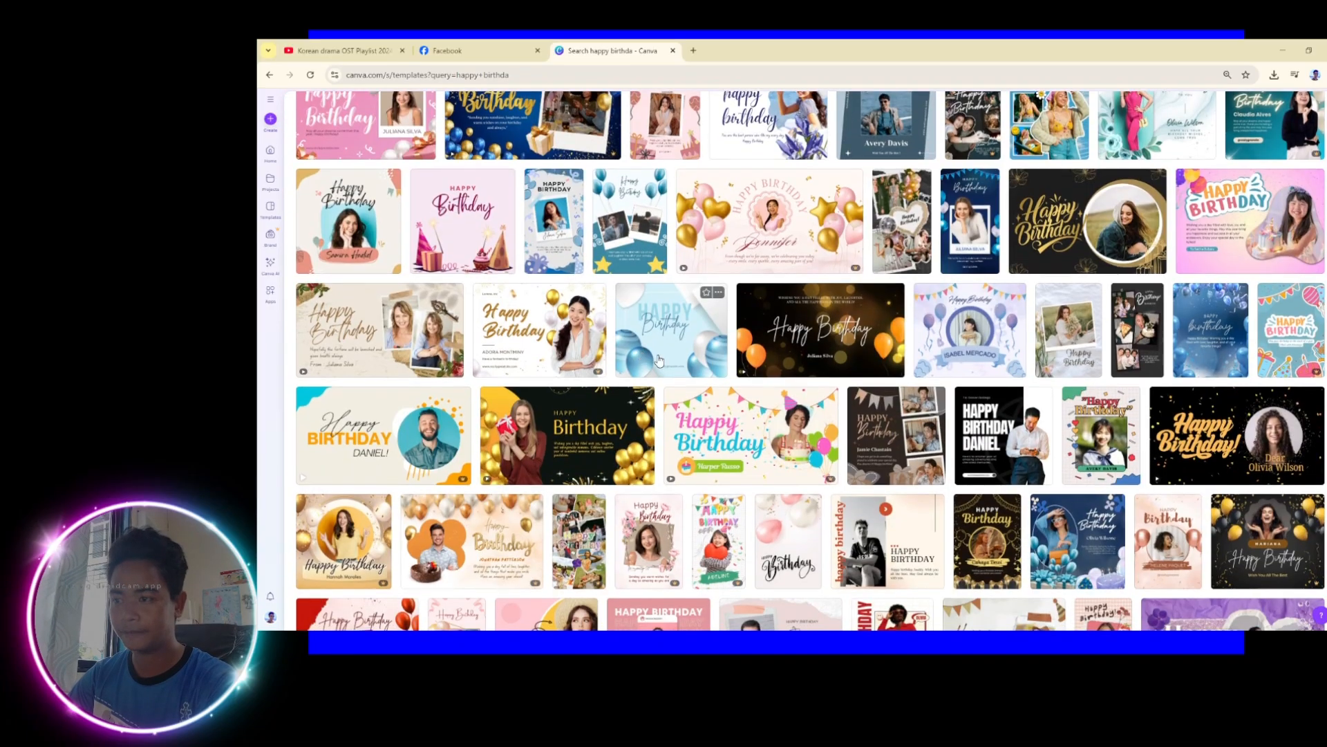
{"action": "scroll", "coordinate": [840, 365], "scroll_direction": "down", "scroll_amount": 3}
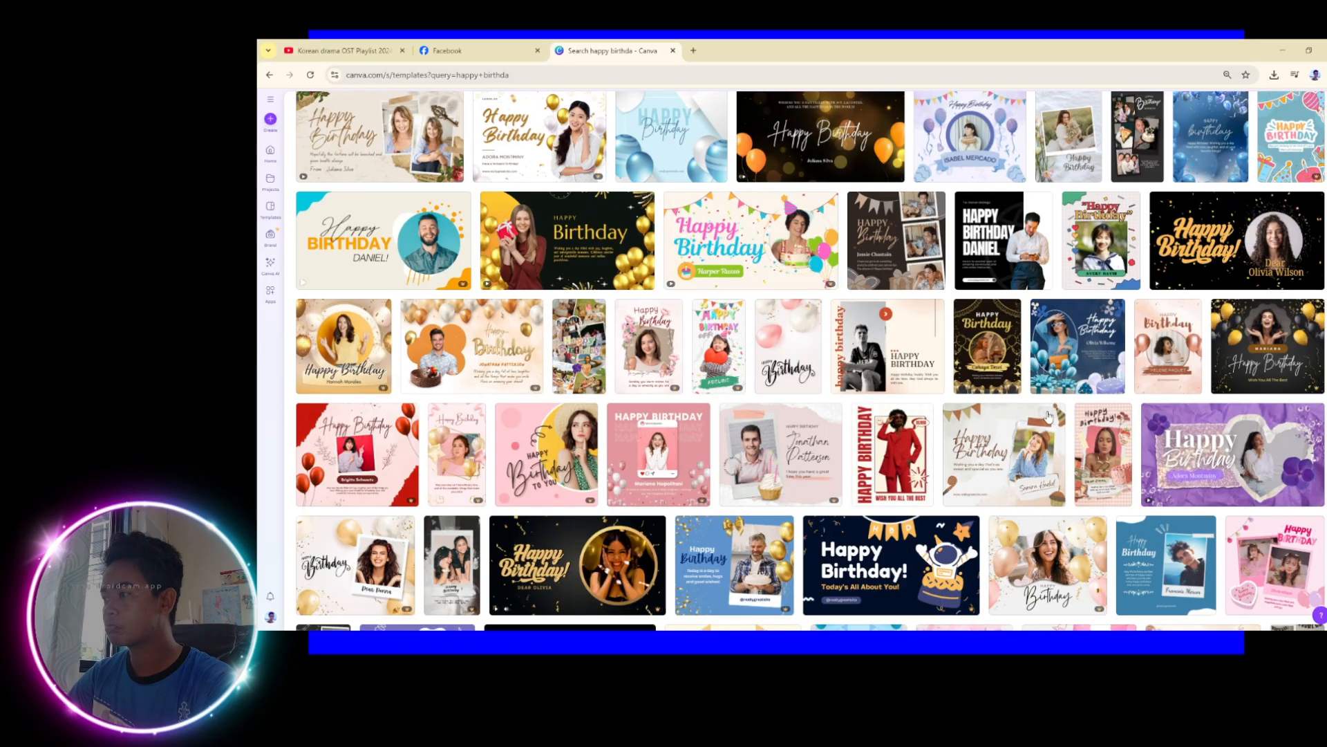
{"action": "scroll", "coordinate": [1062, 237], "scroll_direction": "down", "scroll_amount": 2}
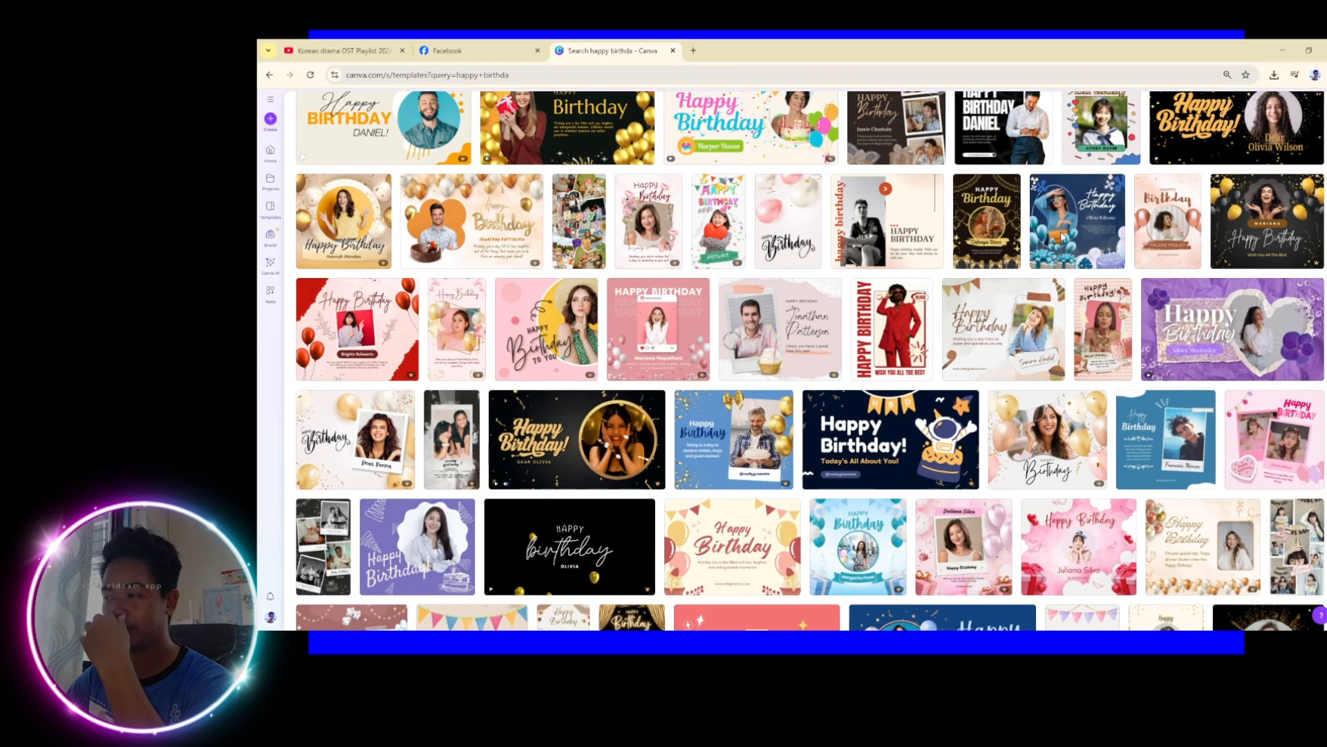
Preview the Blue and White Modern Happy Birthday Instagram Post template and start a new design from it
{"action": "left_click", "coordinate": [1062, 237]}
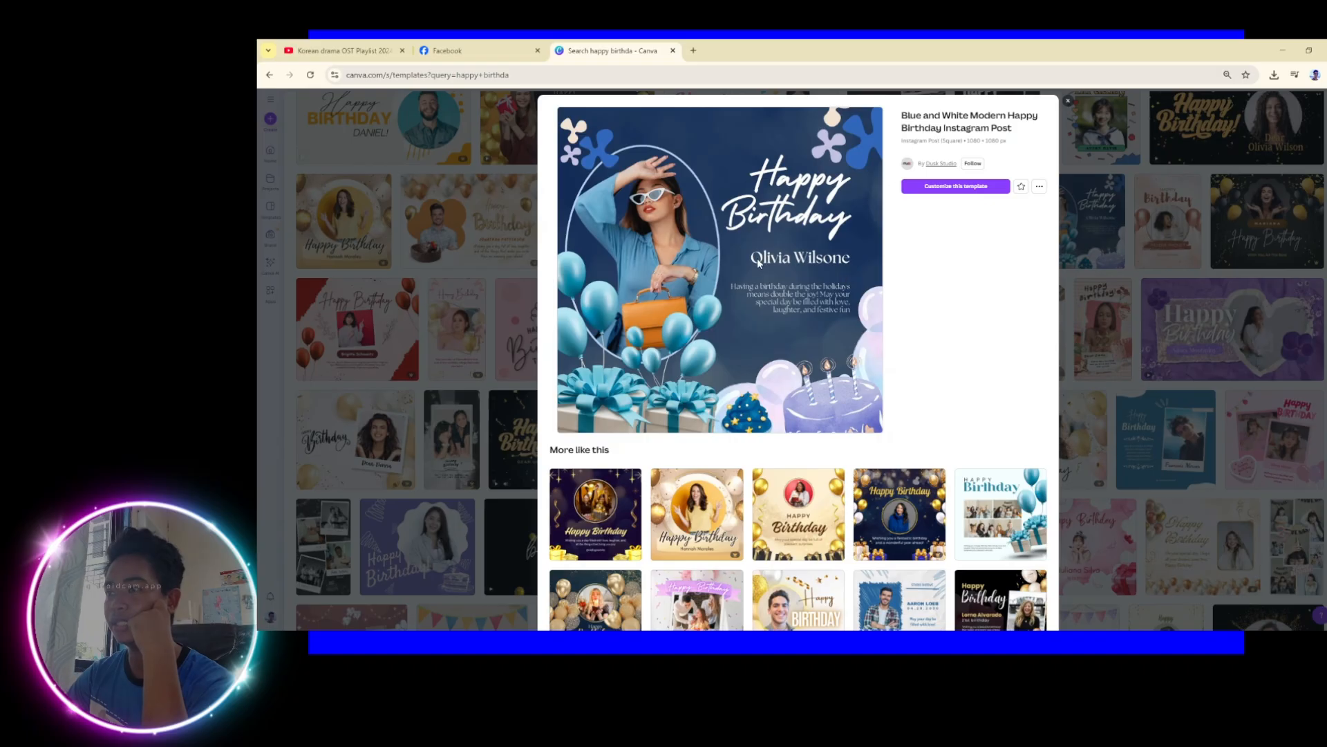
{"action": "left_click", "coordinate": [921, 191]}
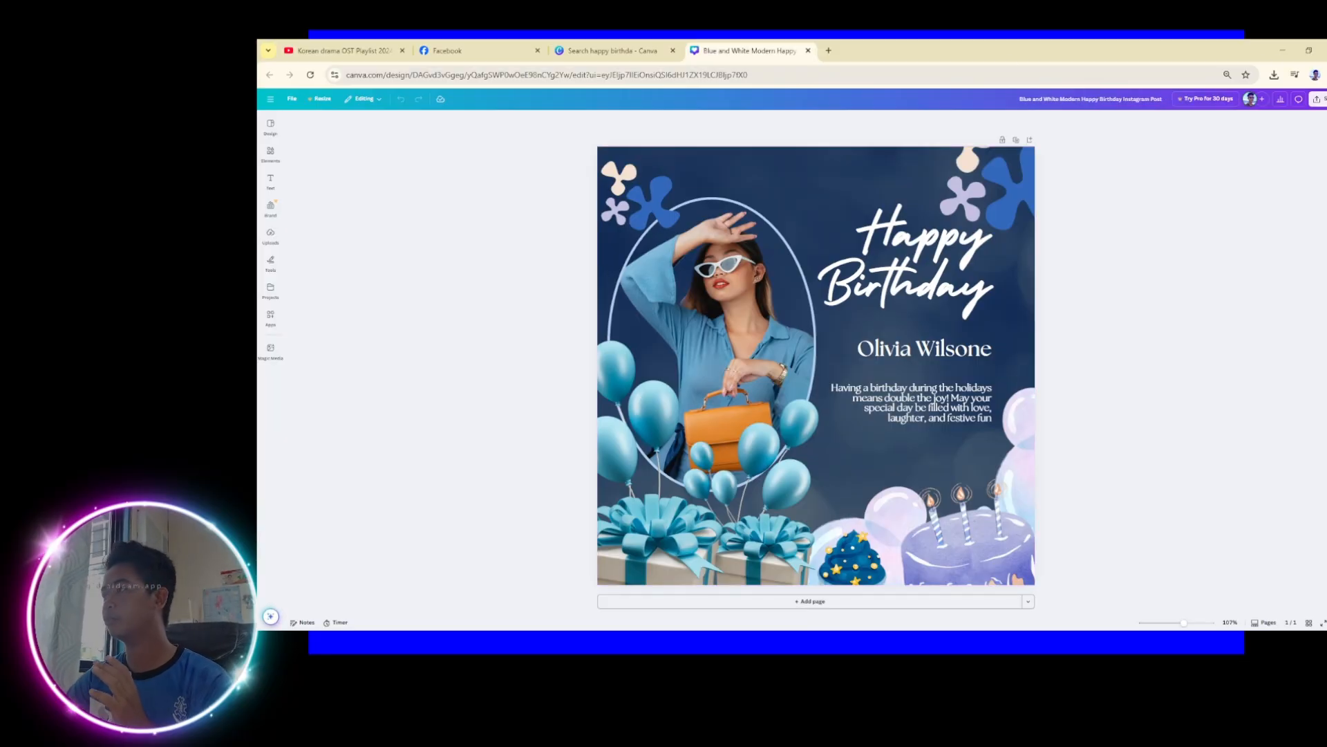
Download the unedited Blue and White birthday design as a PNG image
{"action": "left_click", "coordinate": [1319, 99]}
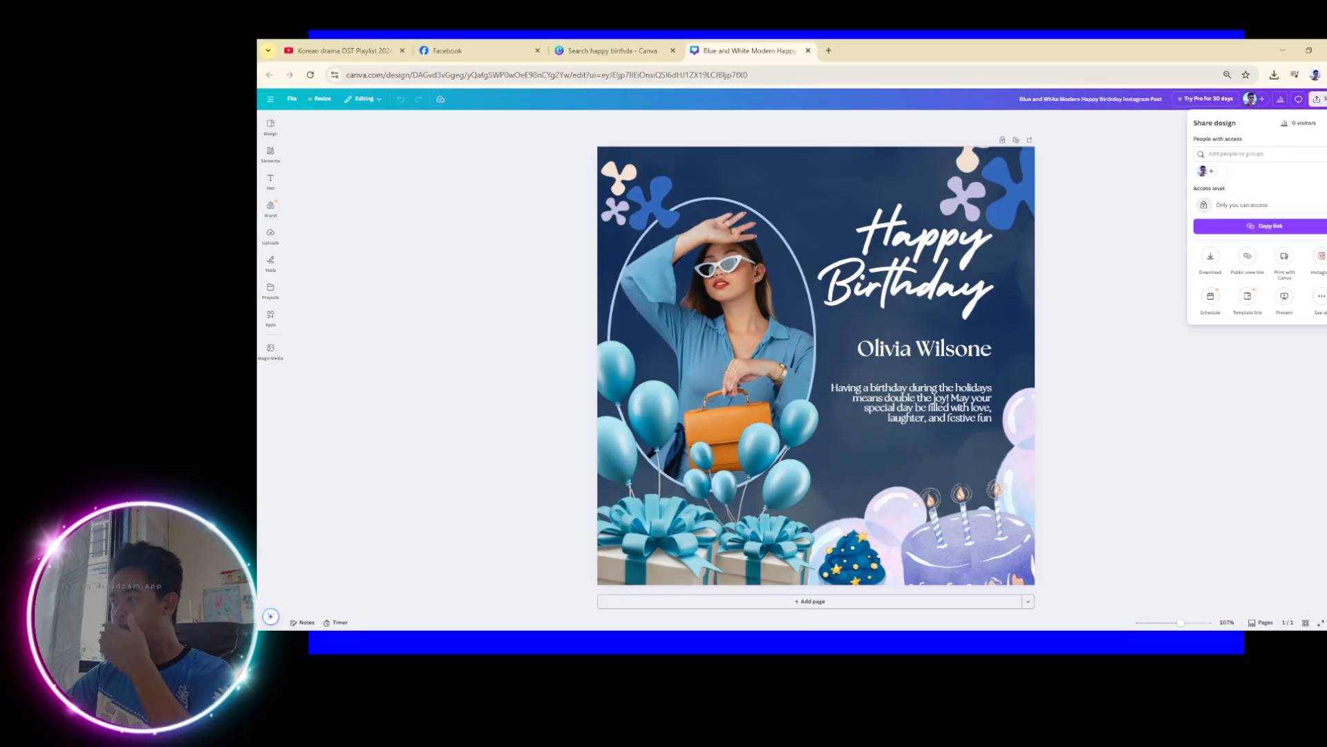
{"action": "left_click", "coordinate": [1208, 261]}
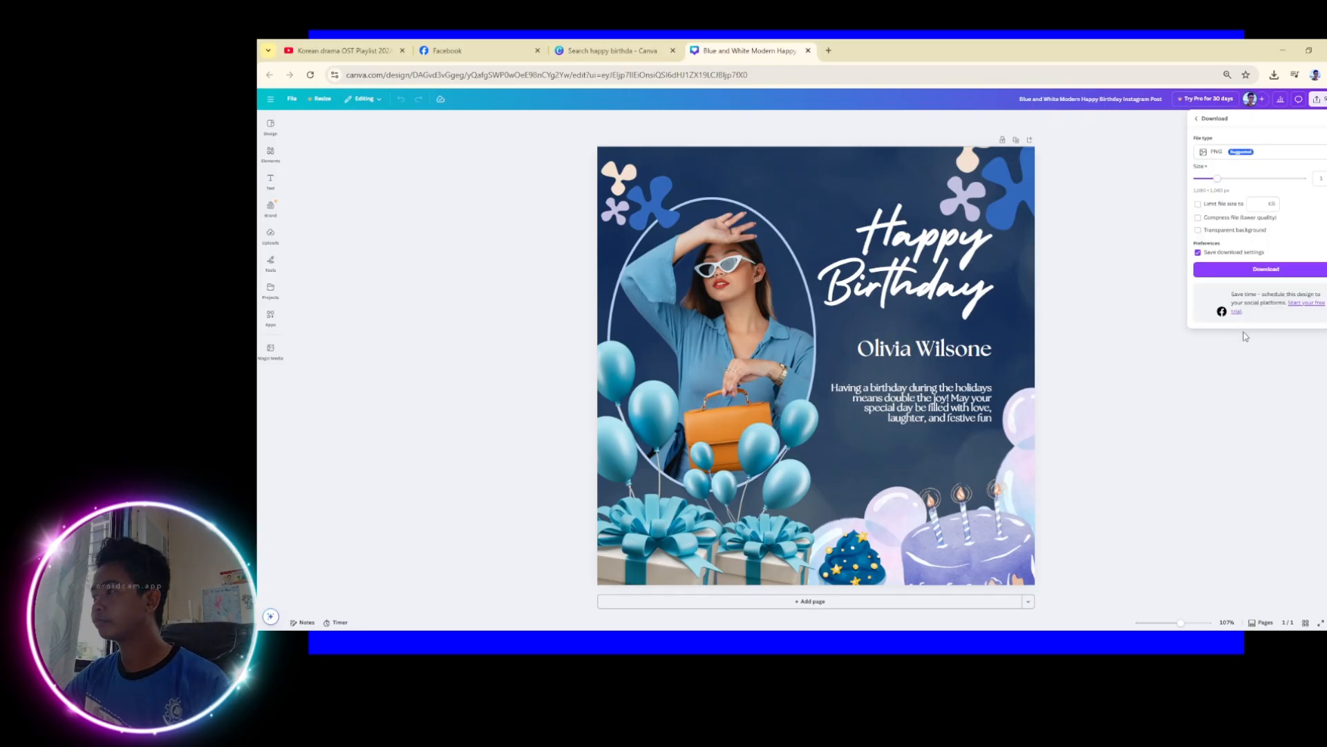
{"action": "left_click", "coordinate": [1260, 273]}
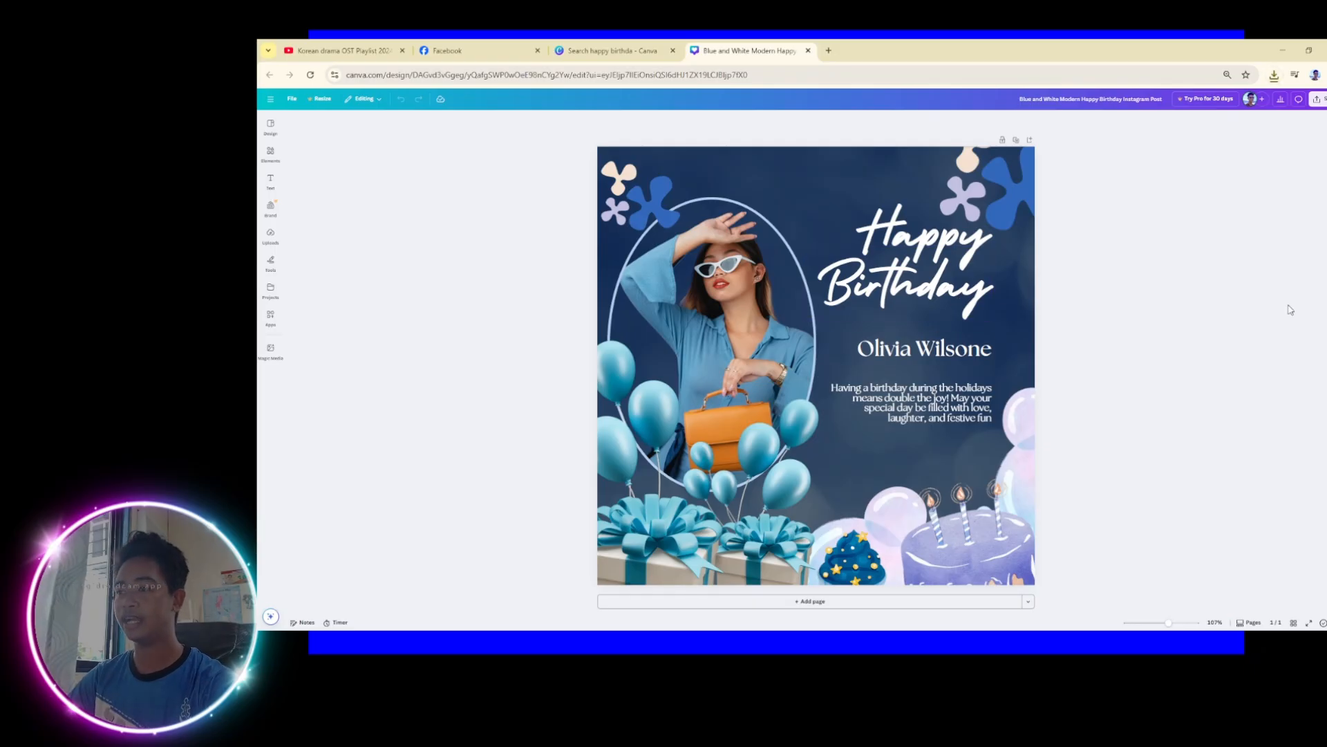
Replace the name under Happy Birthday with the celebrant's full name and move the message up beneath it
{"action": "left_click", "coordinate": [905, 342]}
{"action": "left_click", "coordinate": [905, 340]}
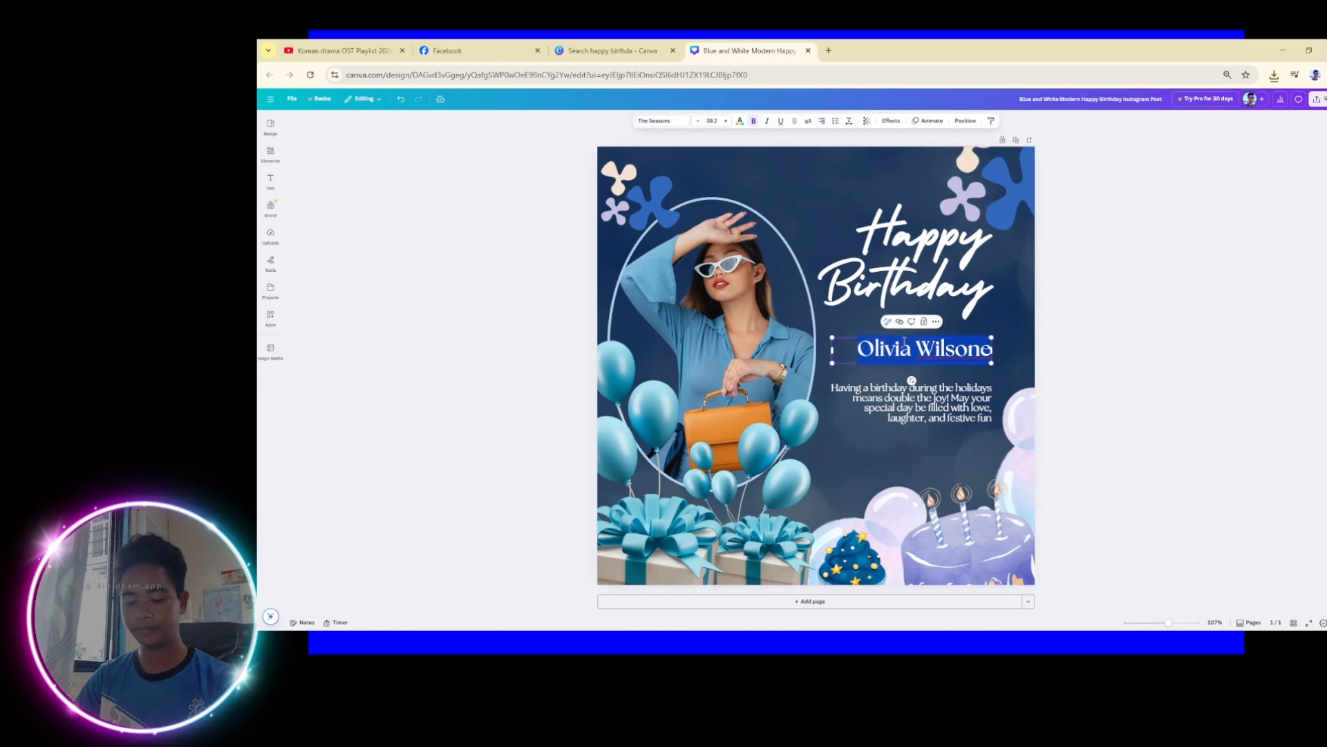
{"action": "key", "text": "BackSpace"}
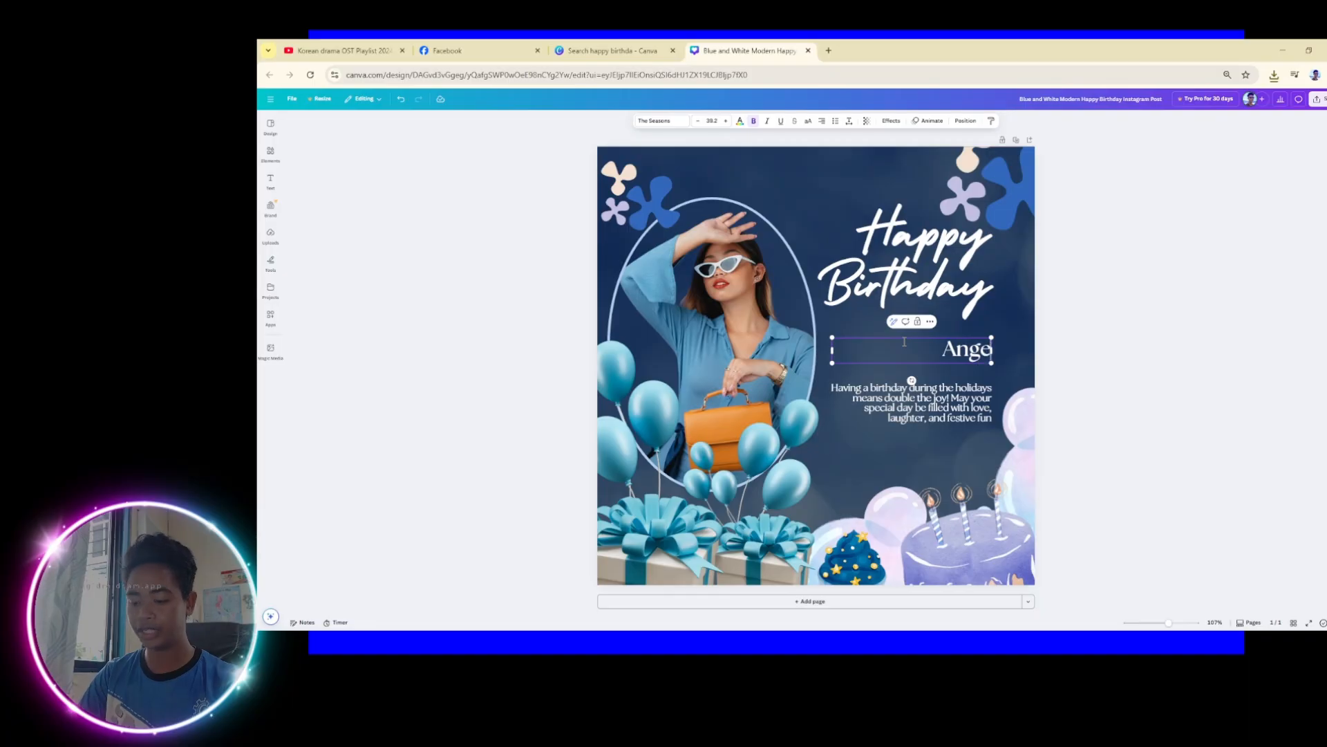
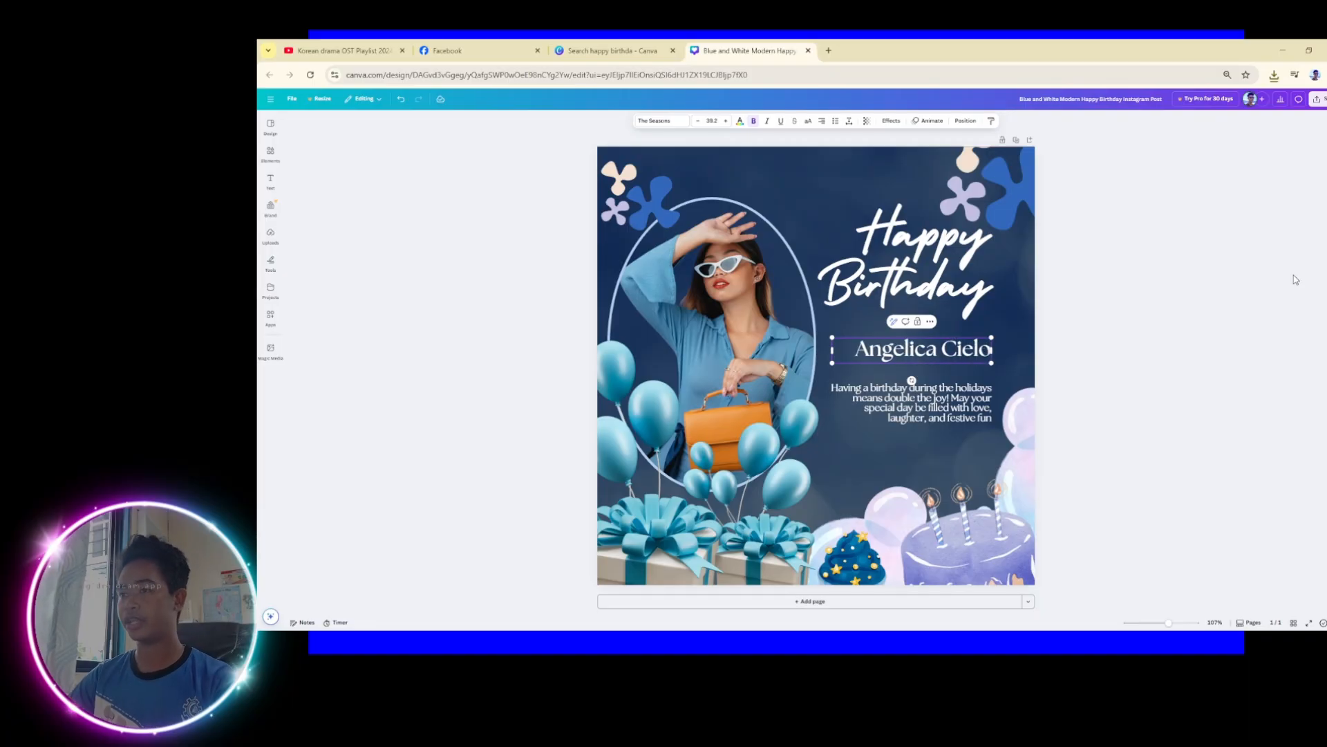
{"action": "left_click", "coordinate": [1215, 331]}
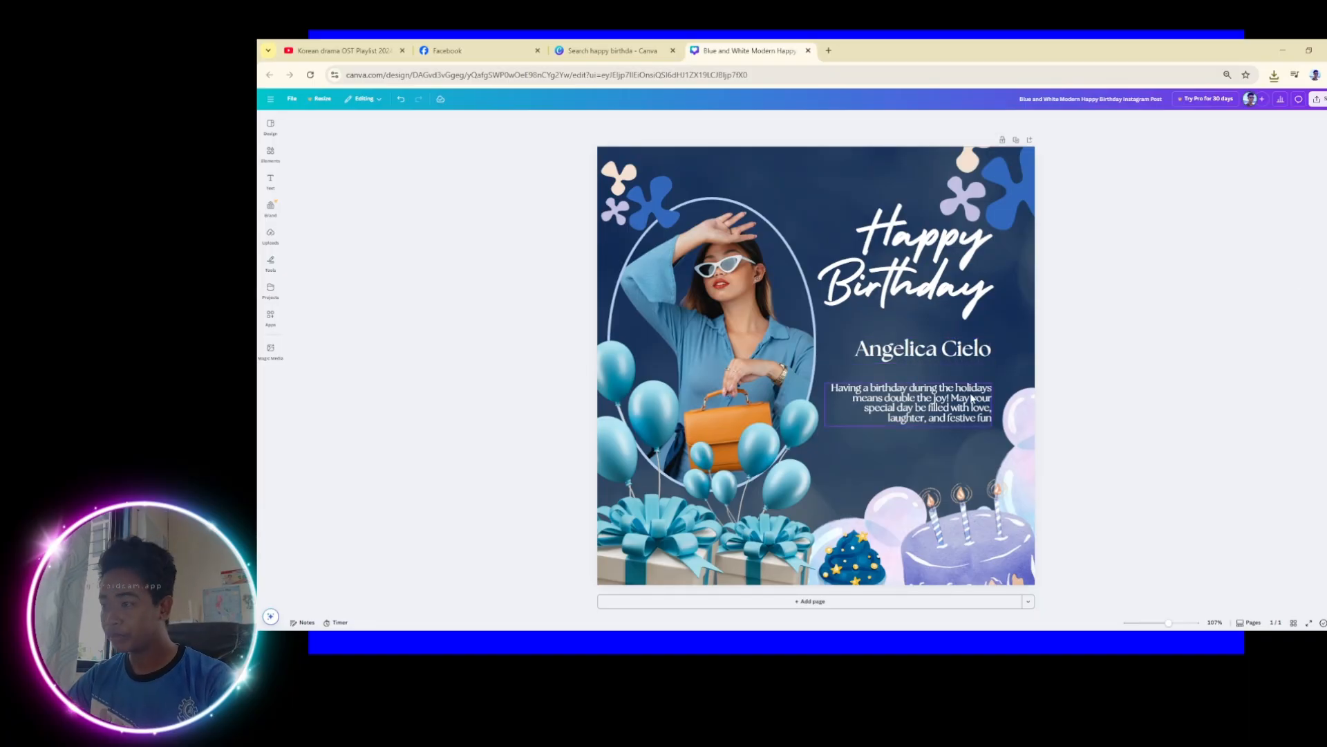
{"action": "left_click_drag", "start_coordinate": [971, 399], "coordinate": [975, 382]}
{"action": "left_click", "coordinate": [1235, 389]}
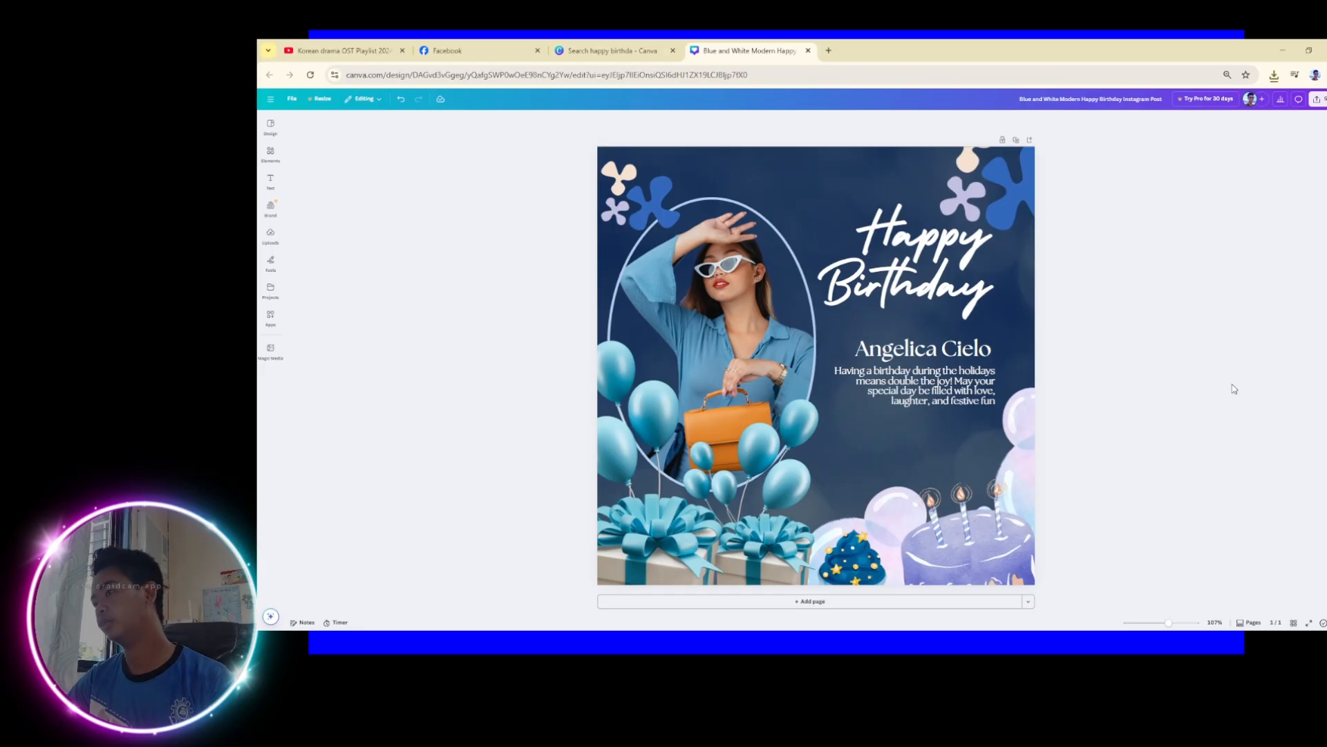
Drop the uploaded gold-crowned portrait from Uploads into the oval frame, replacing the woman in blue
{"action": "left_click", "coordinate": [729, 317]}
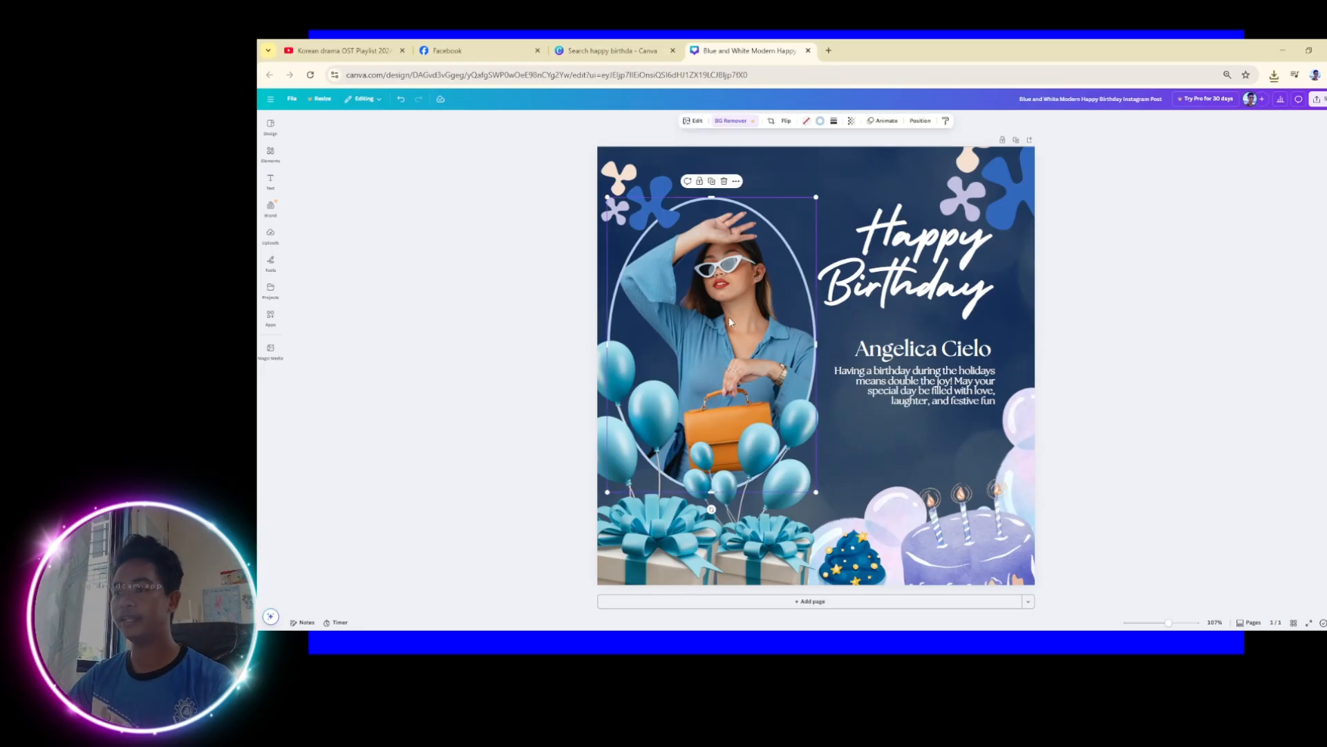
{"action": "left_click", "coordinate": [270, 181]}
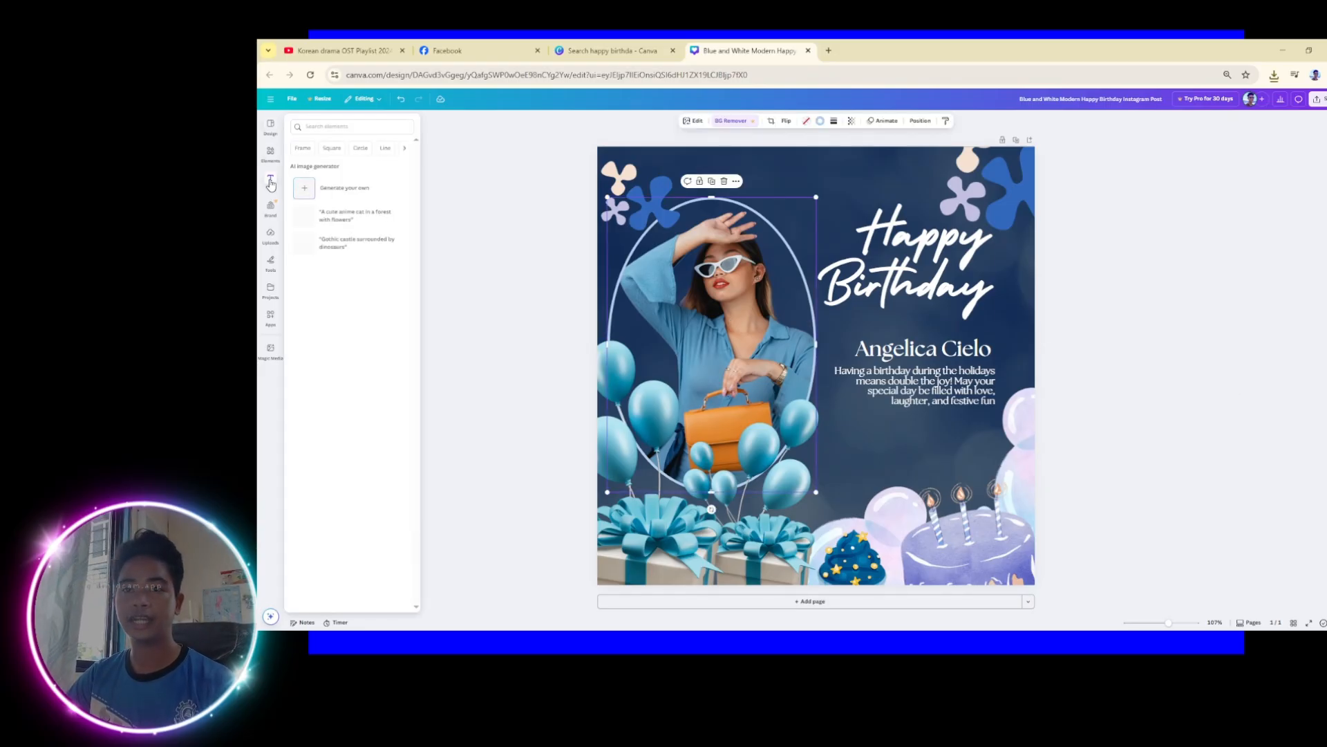
{"action": "left_click", "coordinate": [271, 231]}
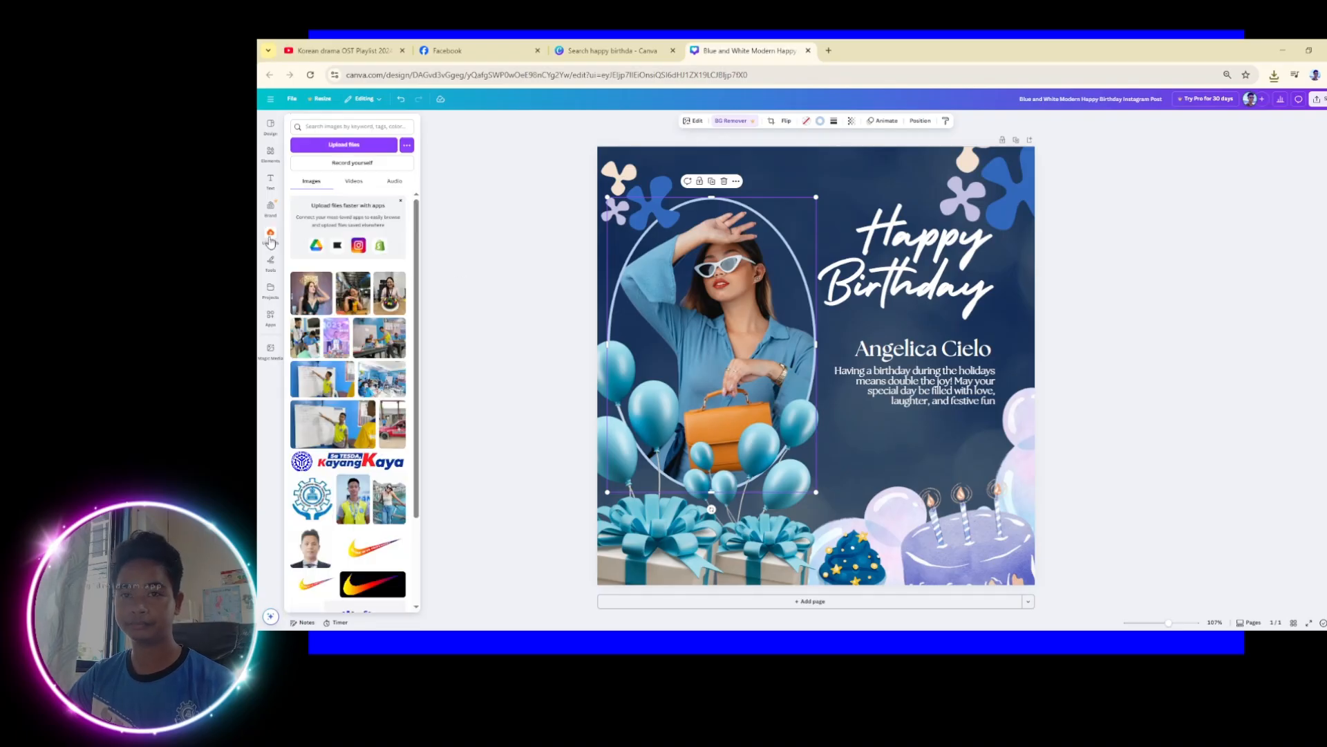
{"action": "left_click", "coordinate": [271, 235]}
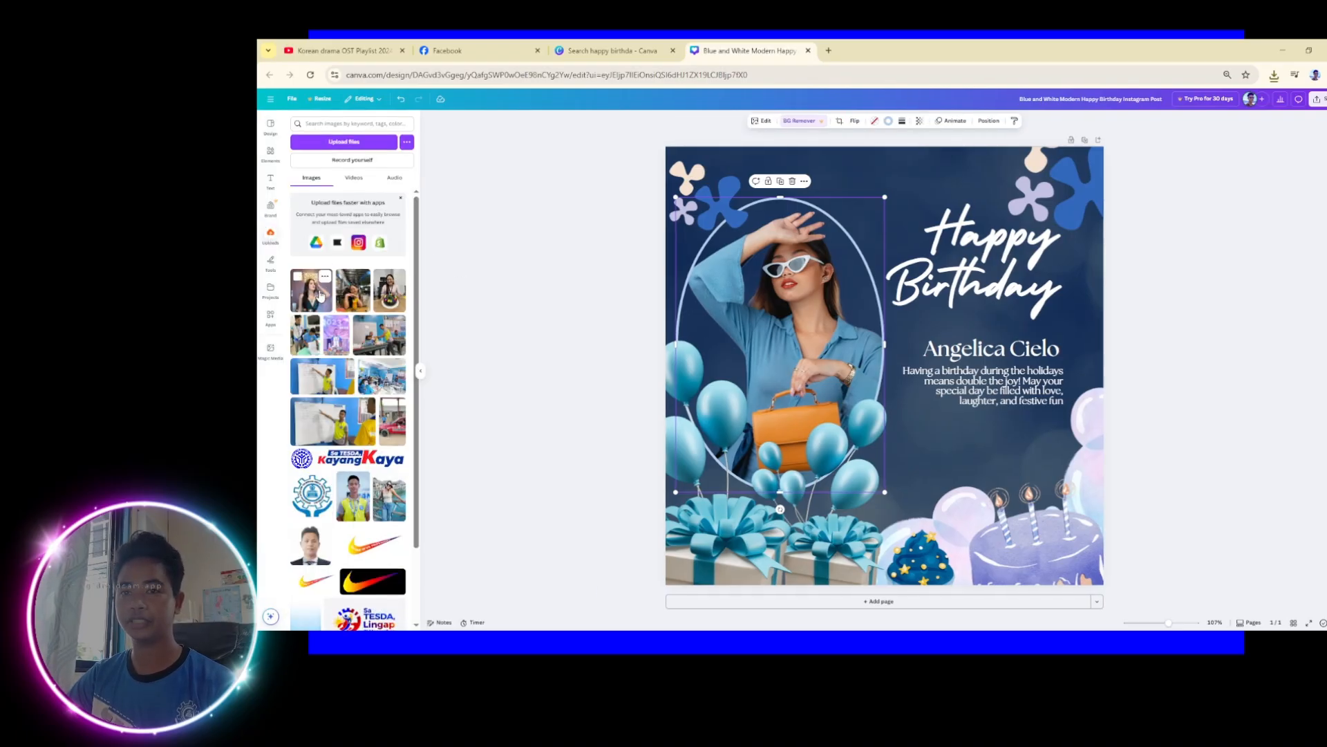
{"action": "left_click_drag", "start_coordinate": [320, 294], "coordinate": [781, 336]}
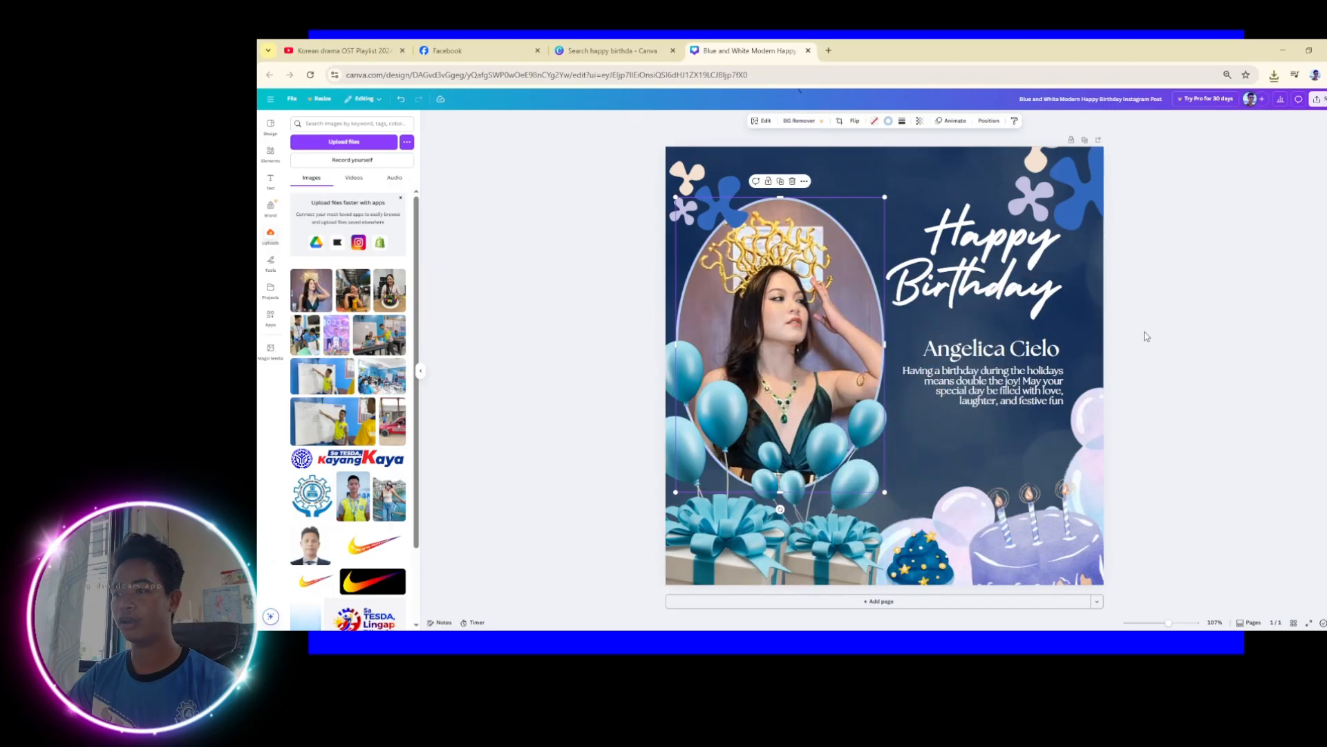
{"action": "left_click", "coordinate": [1170, 265]}
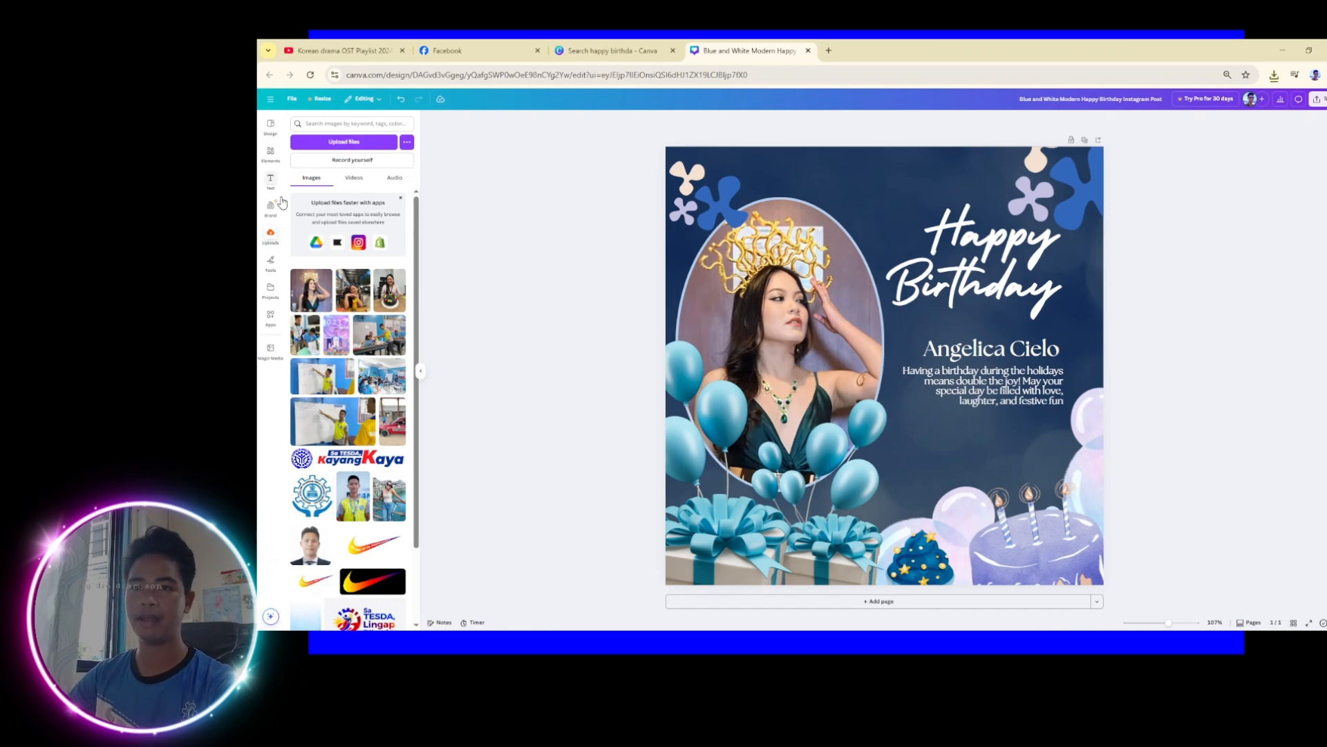
Add a hexagon frame from Elements, shrink it below the message, and duplicate it side by side
{"action": "left_click", "coordinate": [271, 154]}
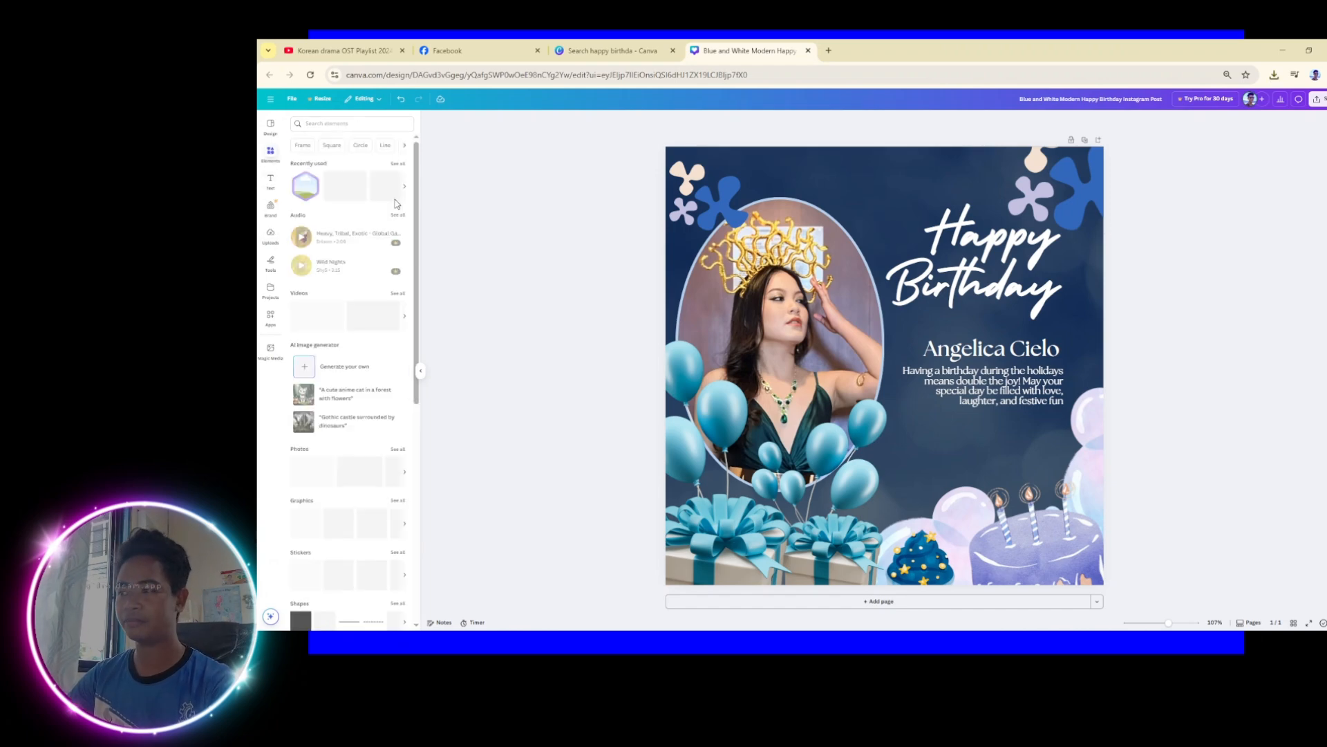
{"action": "left_click", "coordinate": [309, 199]}
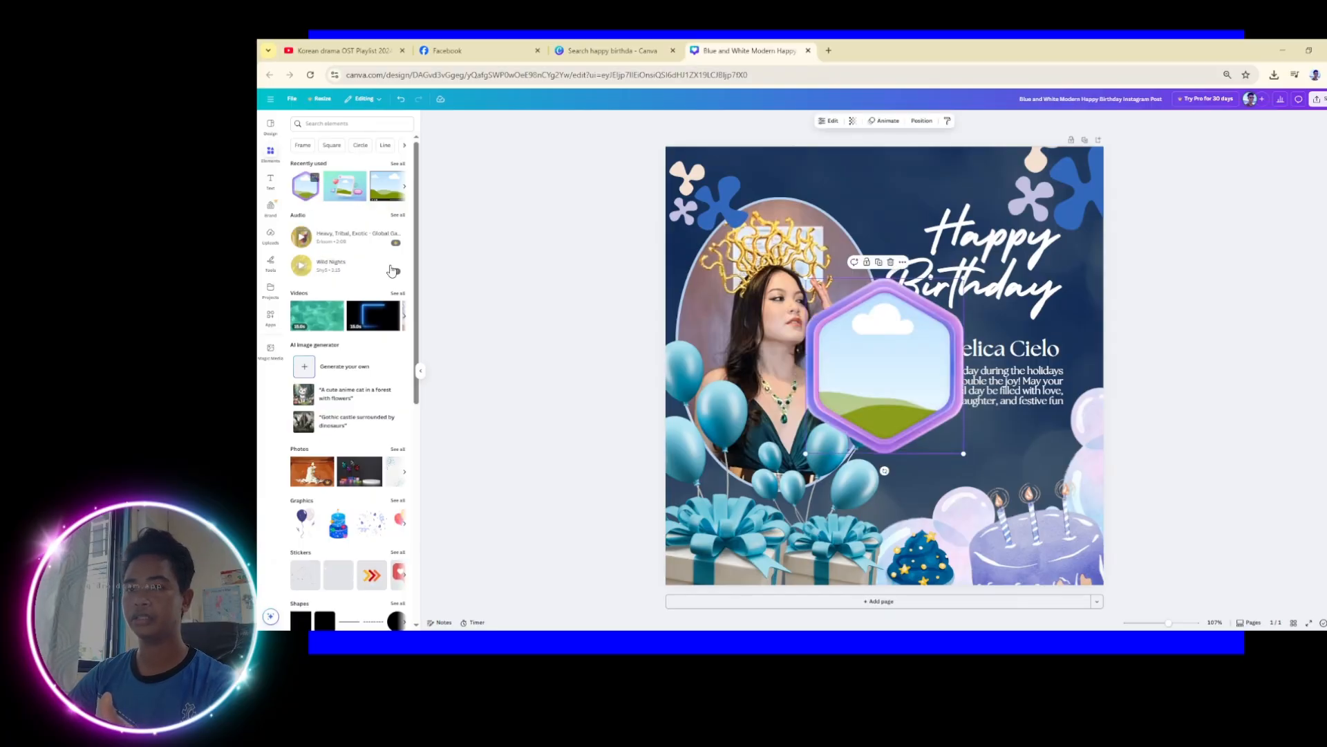
{"action": "left_click_drag", "start_coordinate": [867, 311], "coordinate": [984, 351]}
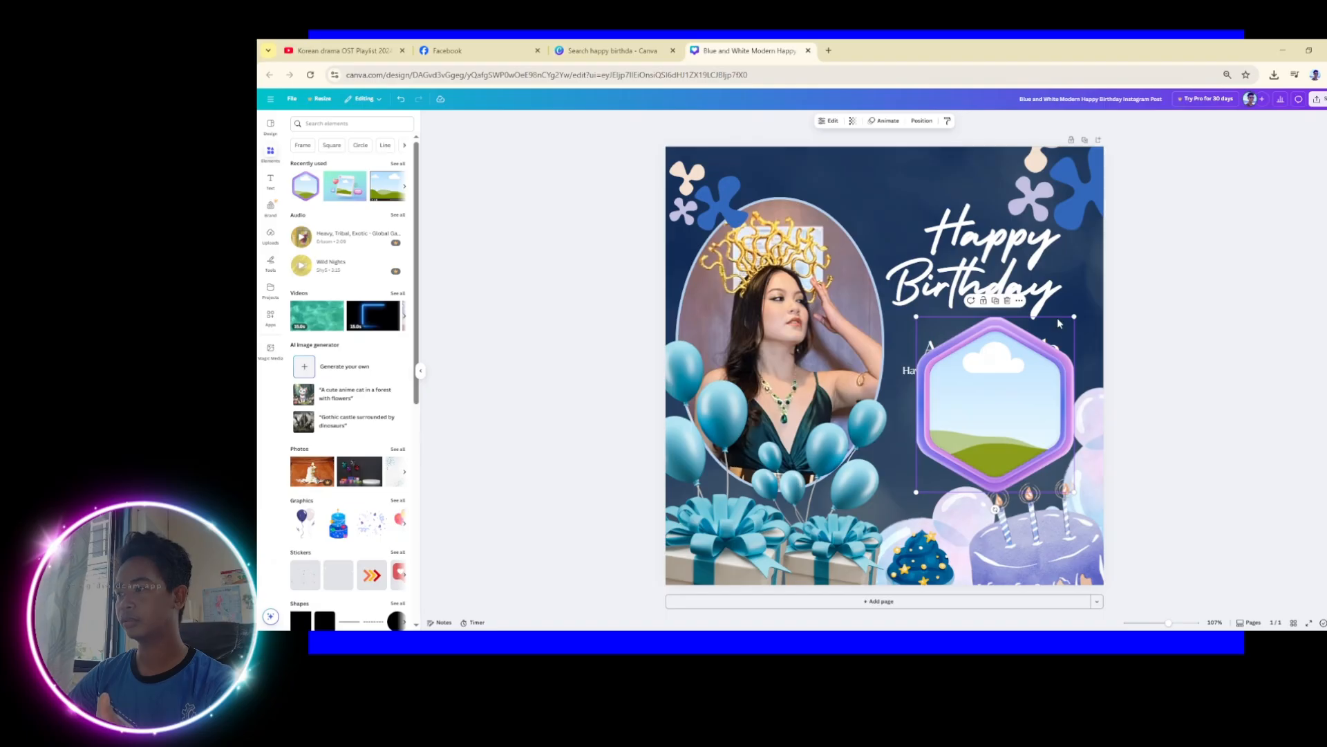
{"action": "left_click_drag", "start_coordinate": [1074, 317], "coordinate": [1015, 435]}
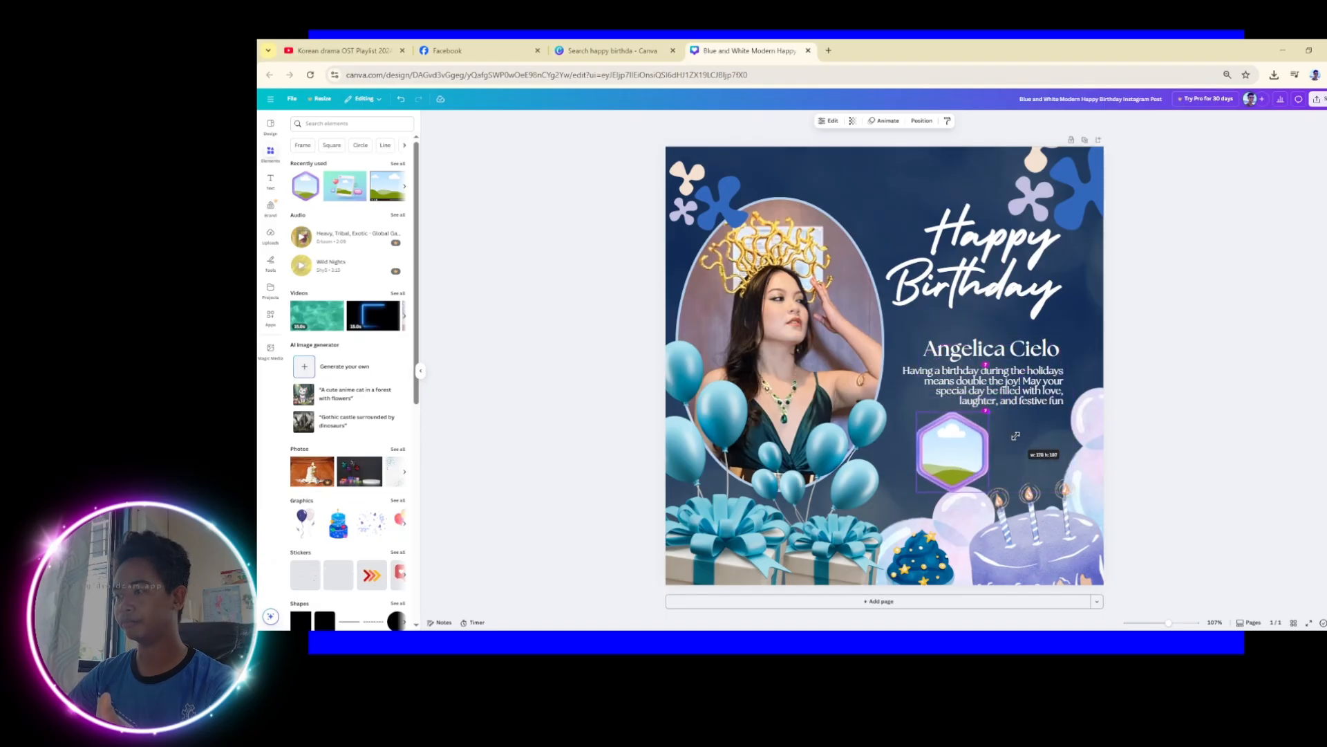
{"action": "mouse_move", "coordinate": [933, 441]}
{"action": "left_mouse_down"}
{"action": "mouse_move", "coordinate": [1002, 434]}
{"action": "mouse_move", "coordinate": [954, 446]}
{"action": "left_mouse_up"}
{"action": "key", "text": "ctrl+d"}
{"action": "left_click", "coordinate": [1162, 446]}
{"action": "left_click", "coordinate": [553, 420]}
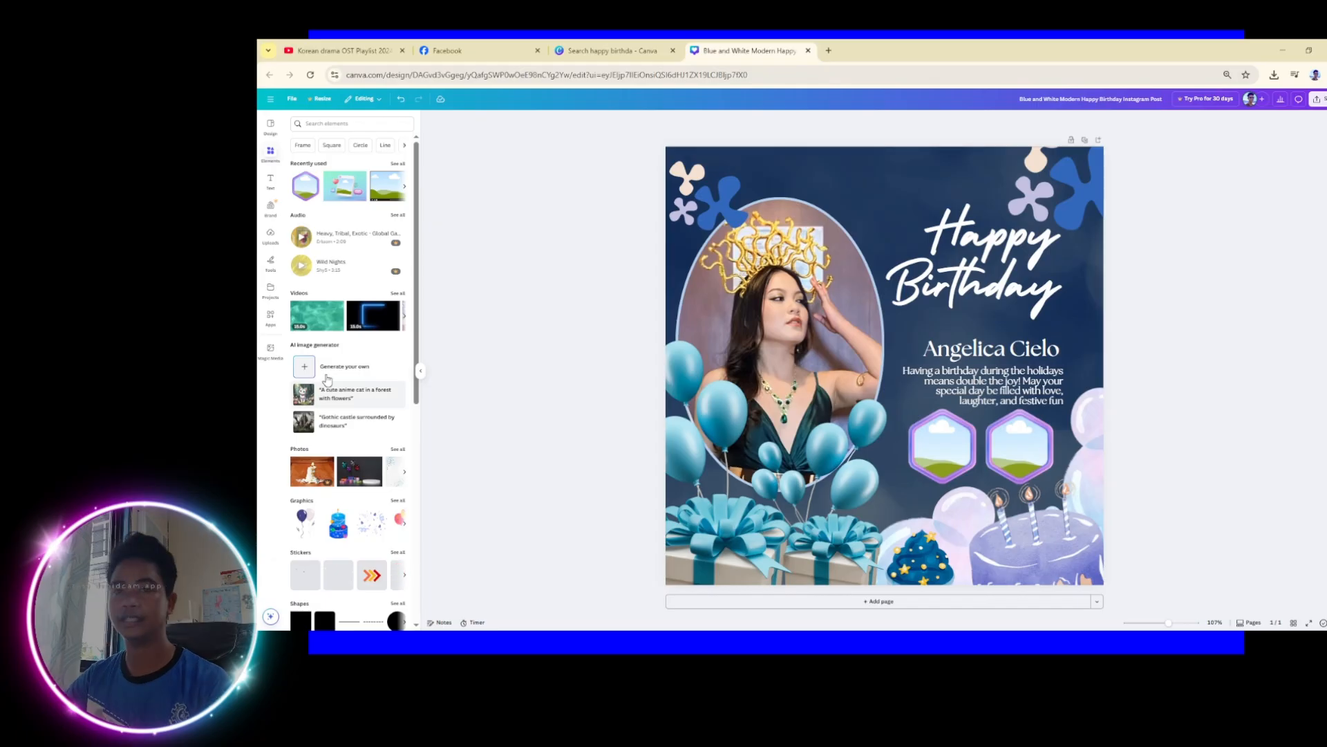
{"action": "scroll", "coordinate": [309, 354], "scroll_direction": "down", "scroll_amount": 5}
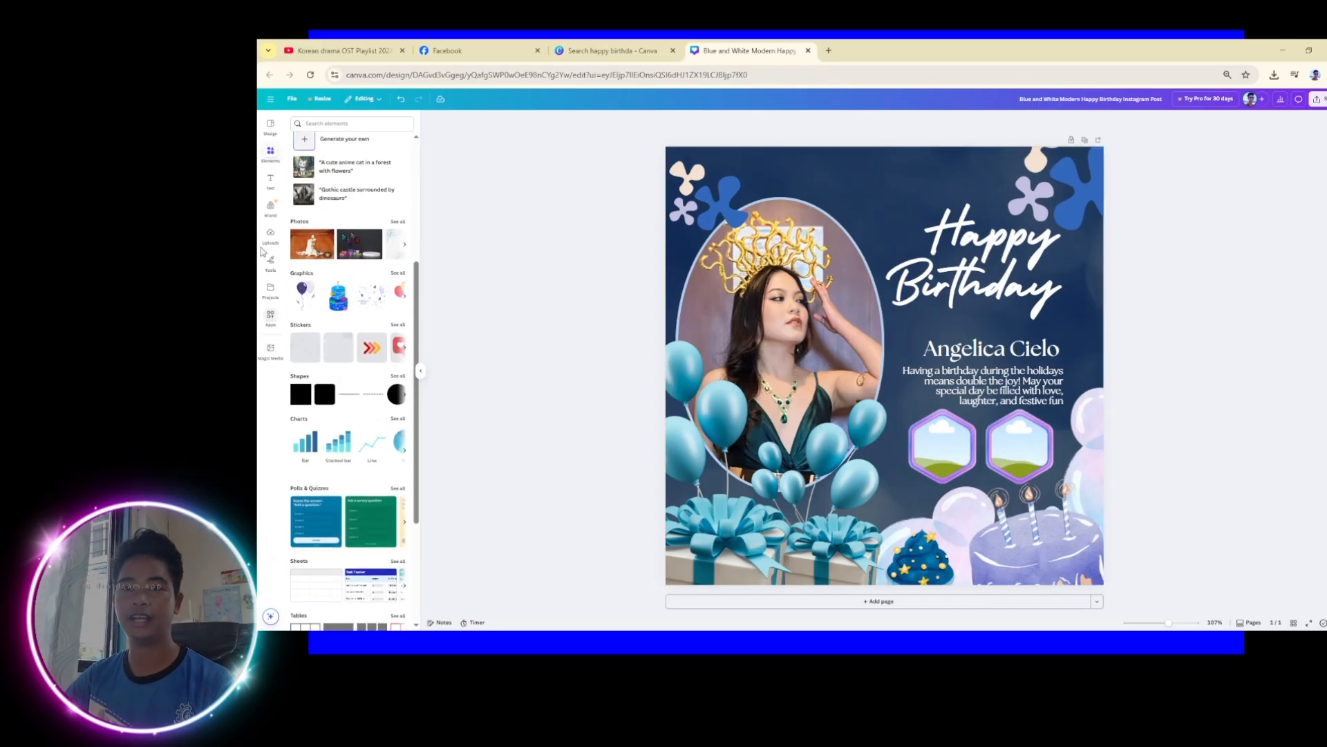
Fill the left and right hexagon frames with two uploaded photos
{"action": "left_click", "coordinate": [270, 237]}
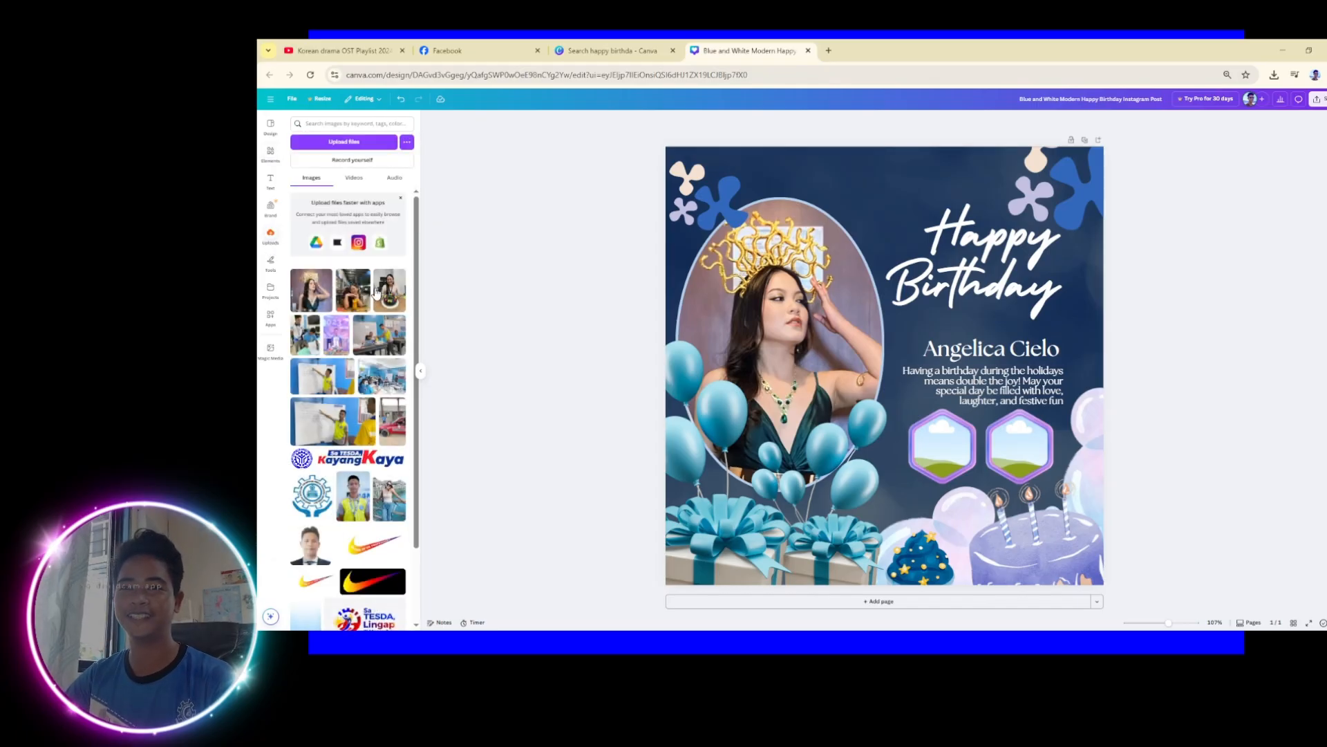
{"action": "left_click_drag", "start_coordinate": [350, 292], "coordinate": [942, 453]}
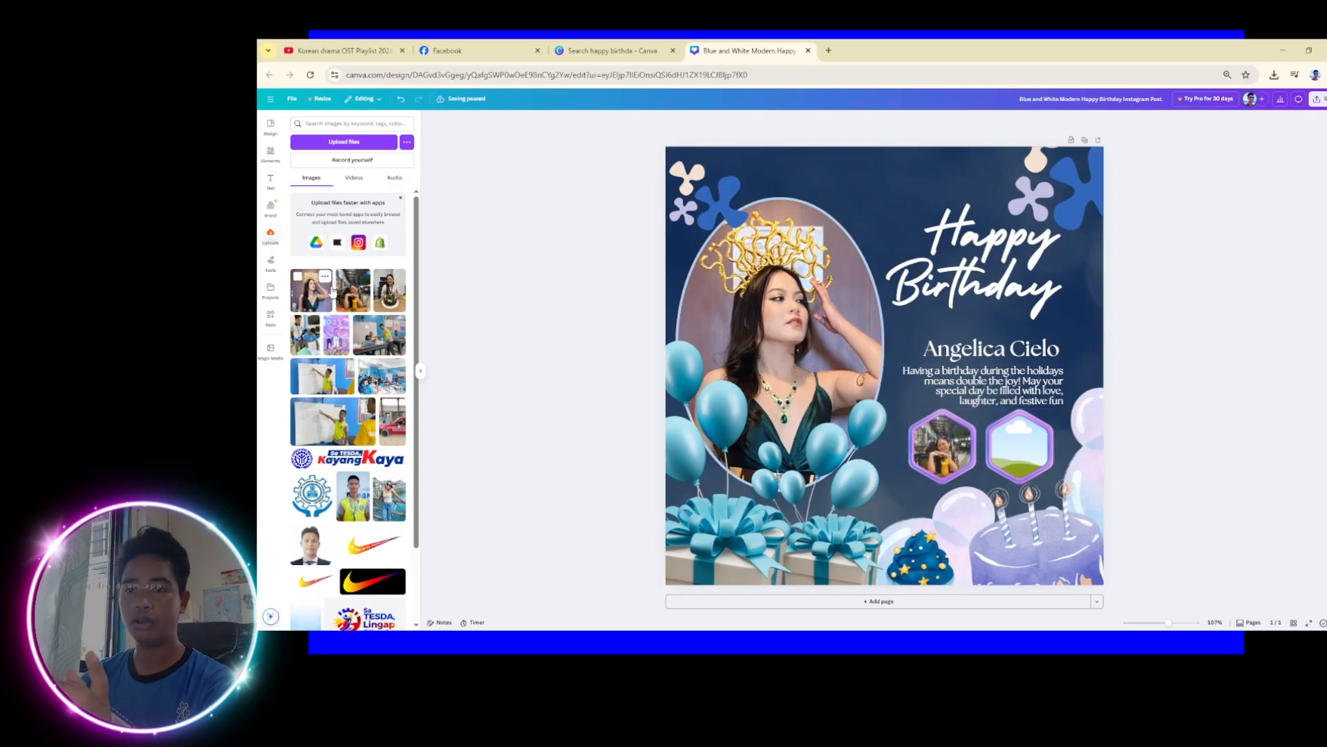
{"action": "left_click_drag", "start_coordinate": [388, 295], "coordinate": [1015, 445]}
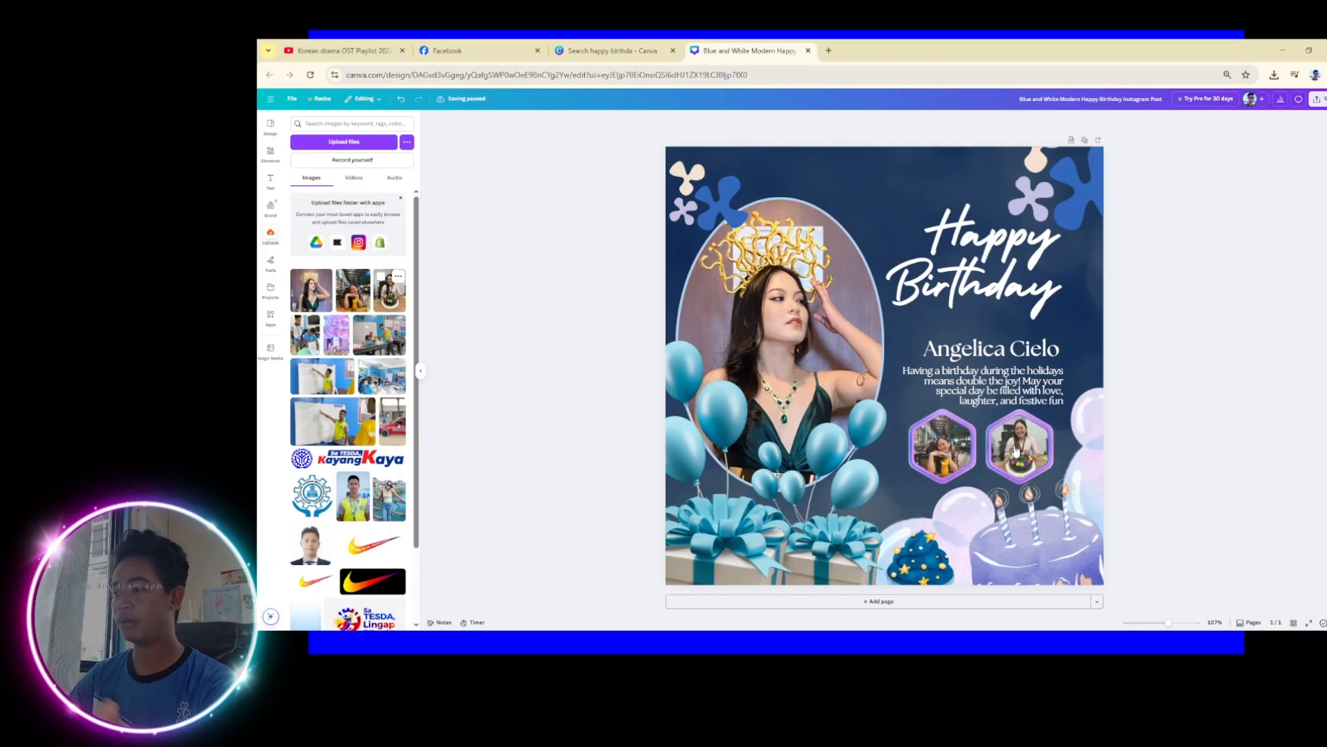
{"action": "left_click", "coordinate": [1021, 453]}
{"action": "left_click_drag", "start_coordinate": [1021, 454], "coordinate": [964, 454]}
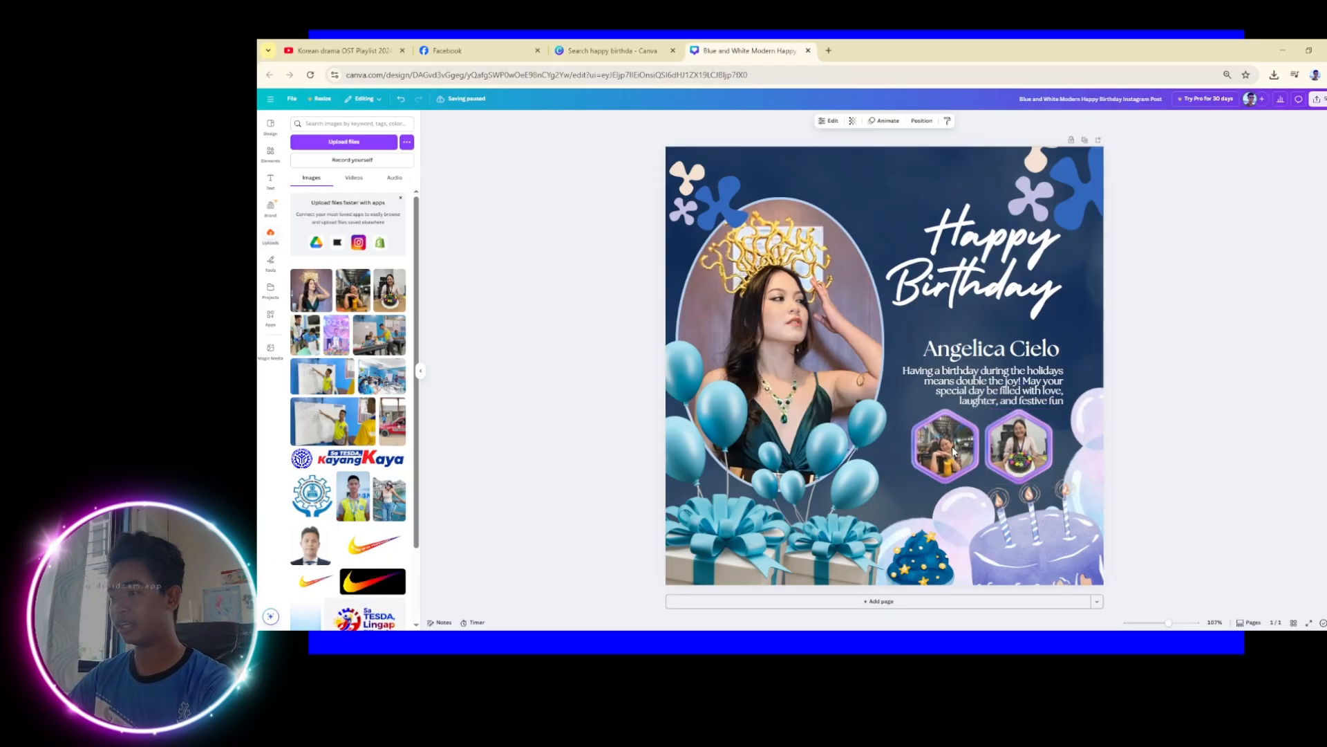
Bring up the PNG download settings for the birthday post
{"action": "left_click", "coordinate": [1238, 400]}
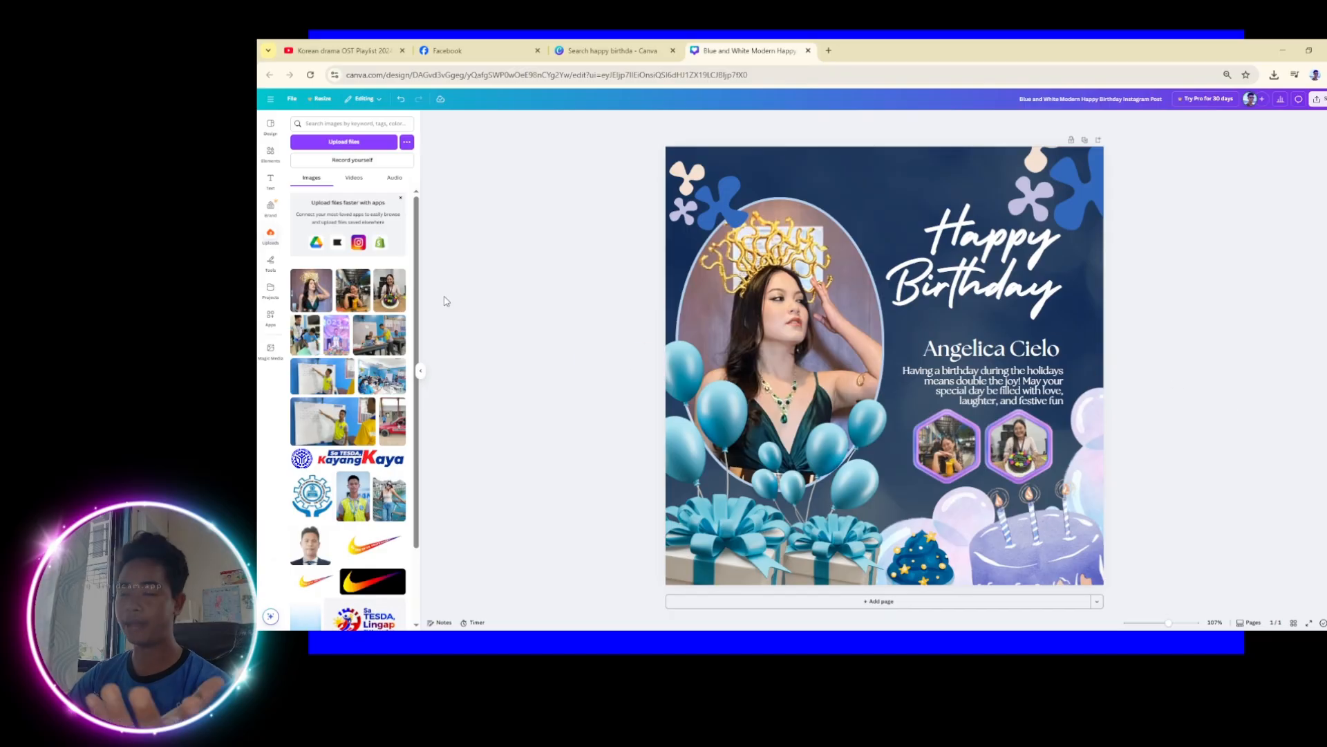
{"action": "left_click", "coordinate": [1318, 100]}
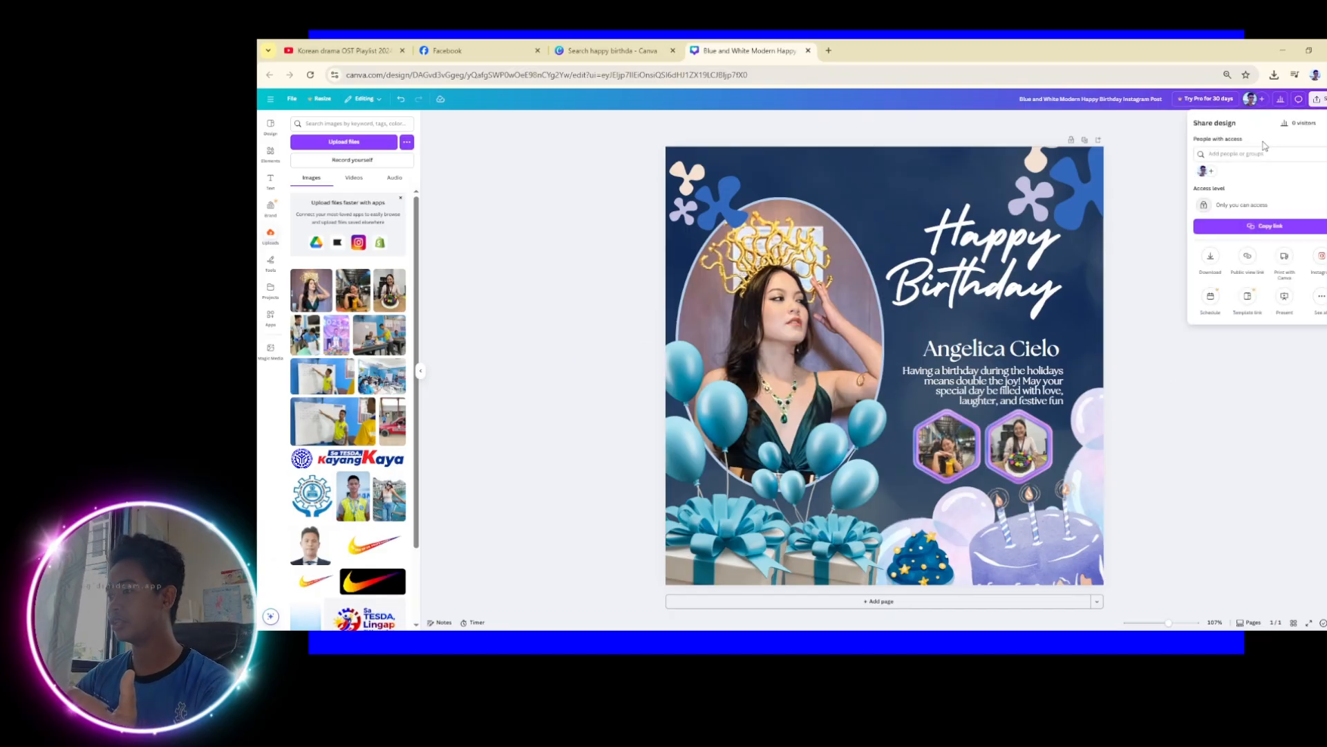
{"action": "left_click", "coordinate": [1214, 261]}
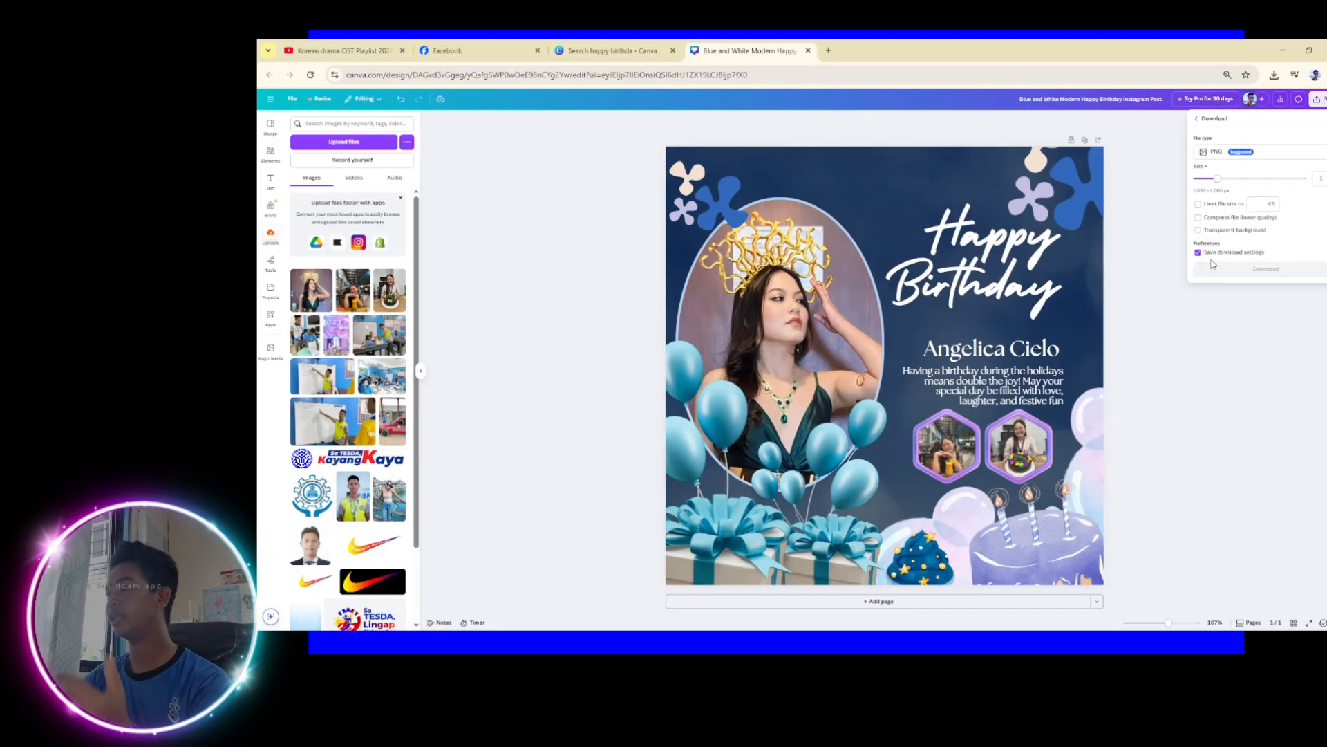